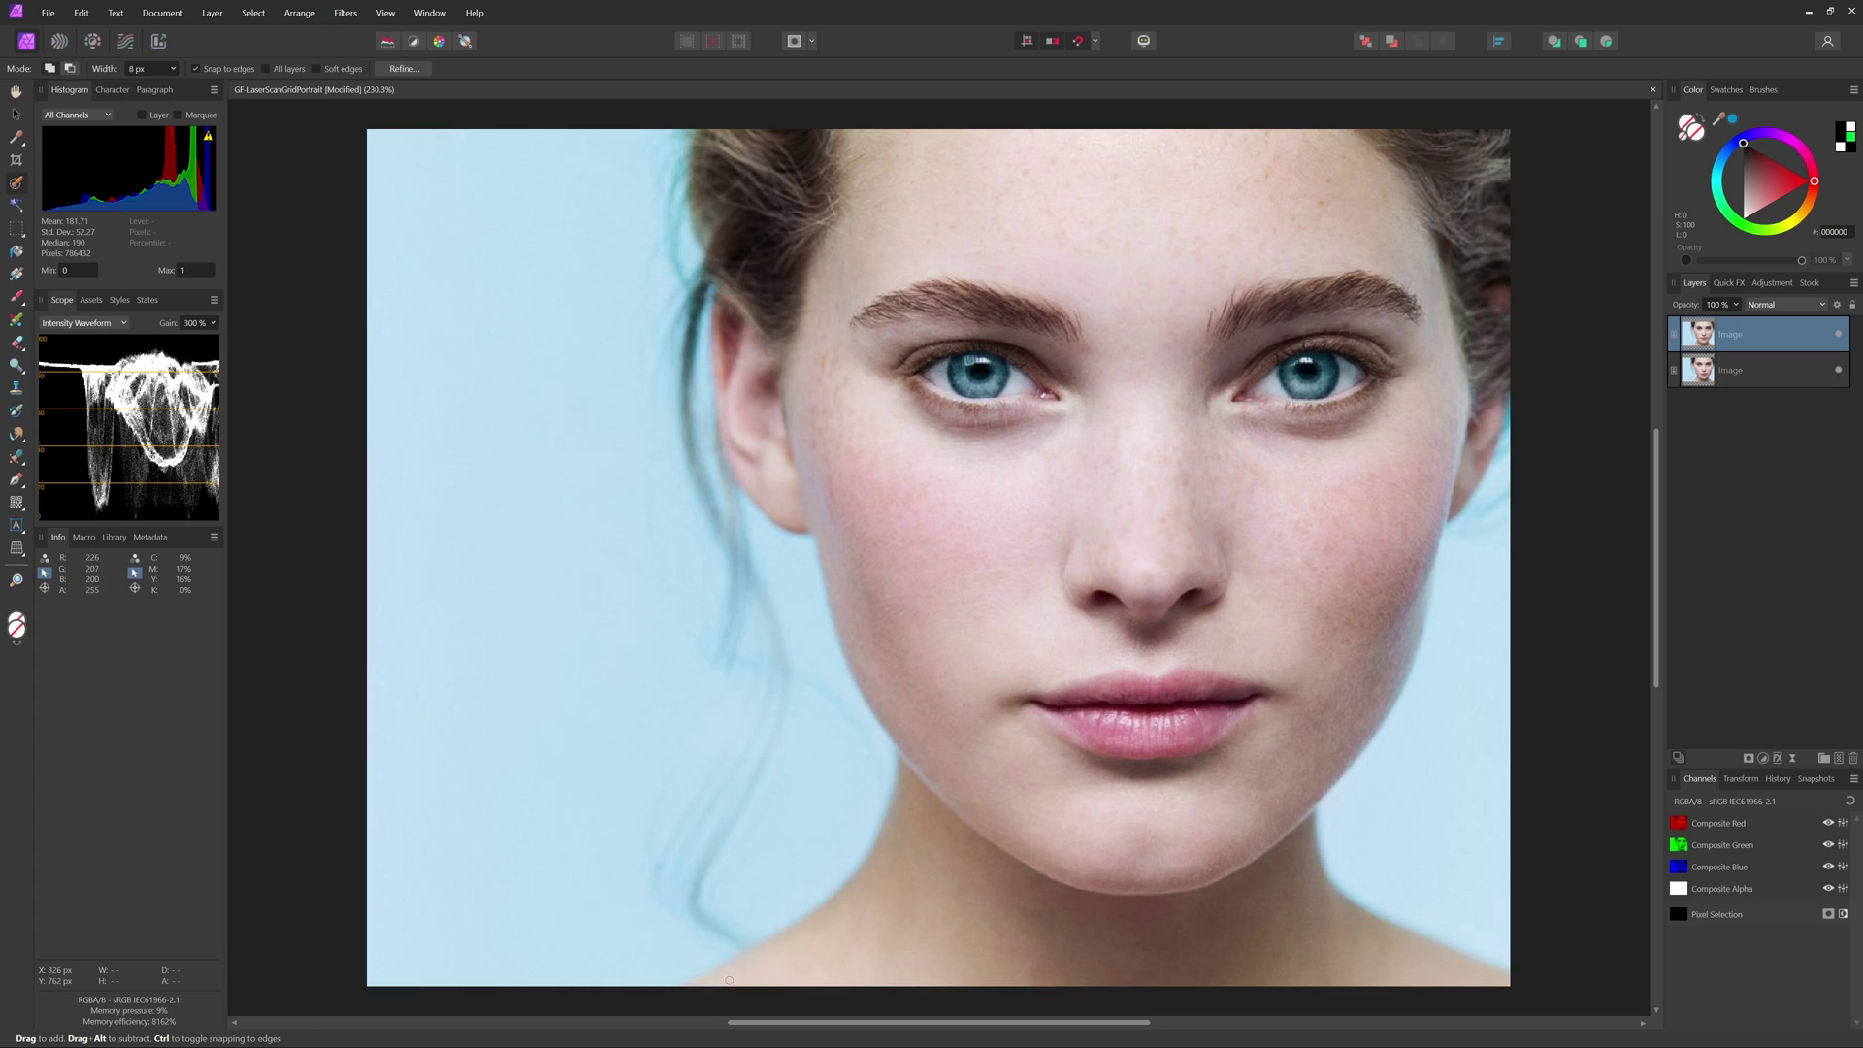
# Step: Brush a selection over the woman's face and neck, then refine the hairline and jaw edges
pyautogui.moveTo(718, 982)
pyautogui.mouseDown()
pyautogui.moveTo(883, 762)
pyautogui.moveTo(873, 805)
pyautogui.mouseUp()
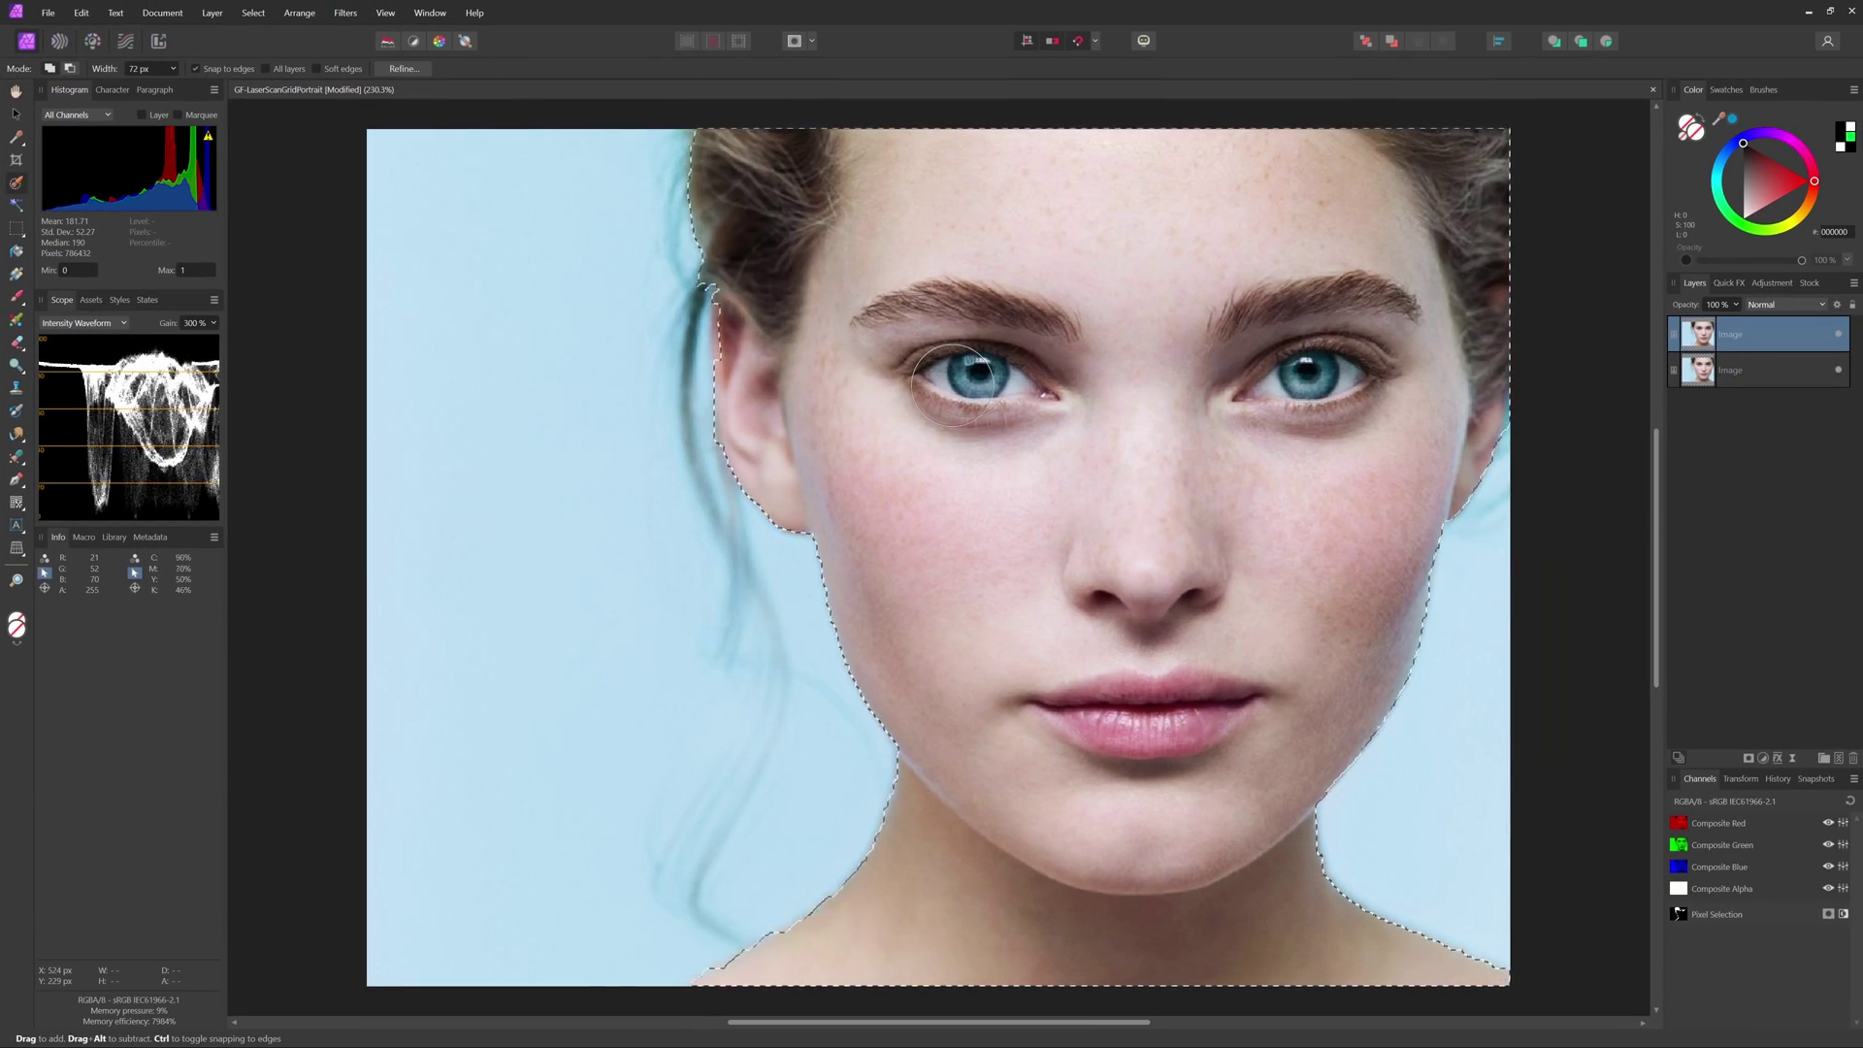
pyautogui.press('[')
pyautogui.press('[')
pyautogui.press('[')
pyautogui.press('[')
pyautogui.press('[')
pyautogui.press('[')
pyautogui.click(403, 69)
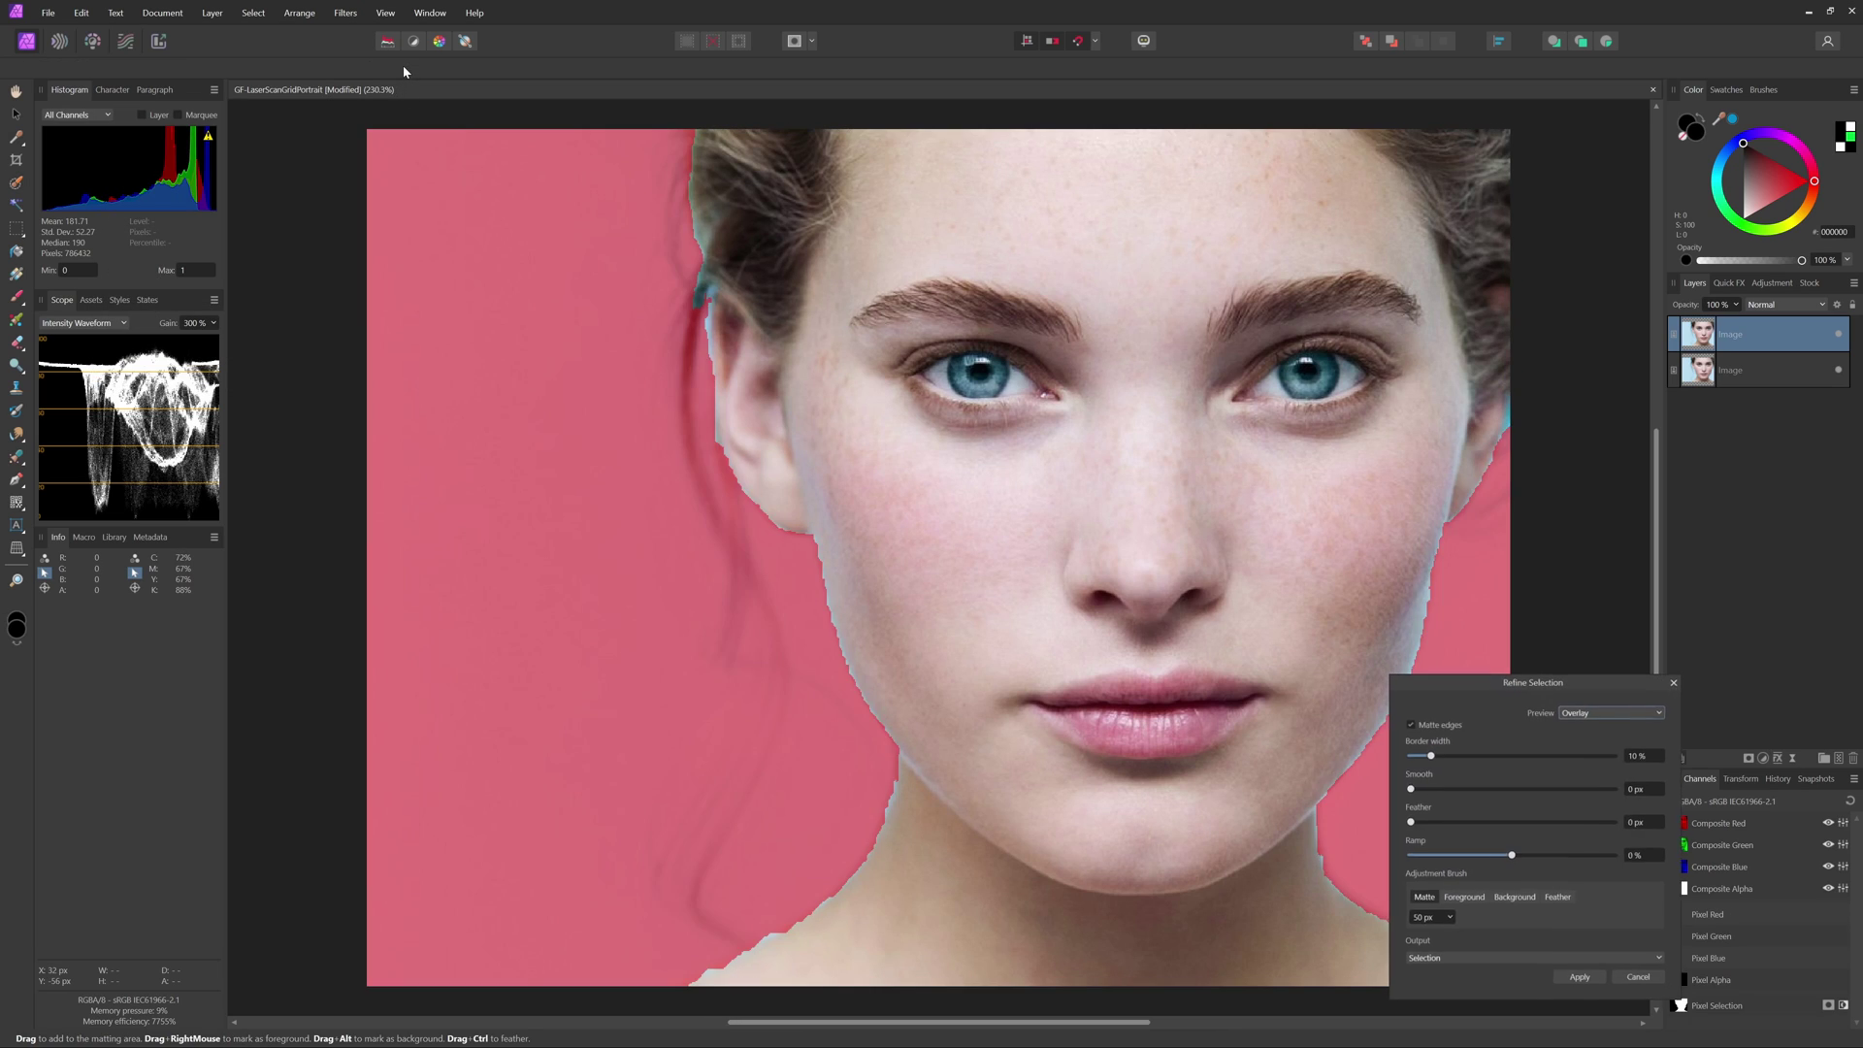
pyautogui.moveTo(684, 156); pyautogui.dragTo(718, 349)
pyautogui.moveTo(727, 447); pyautogui.dragTo(854, 776)
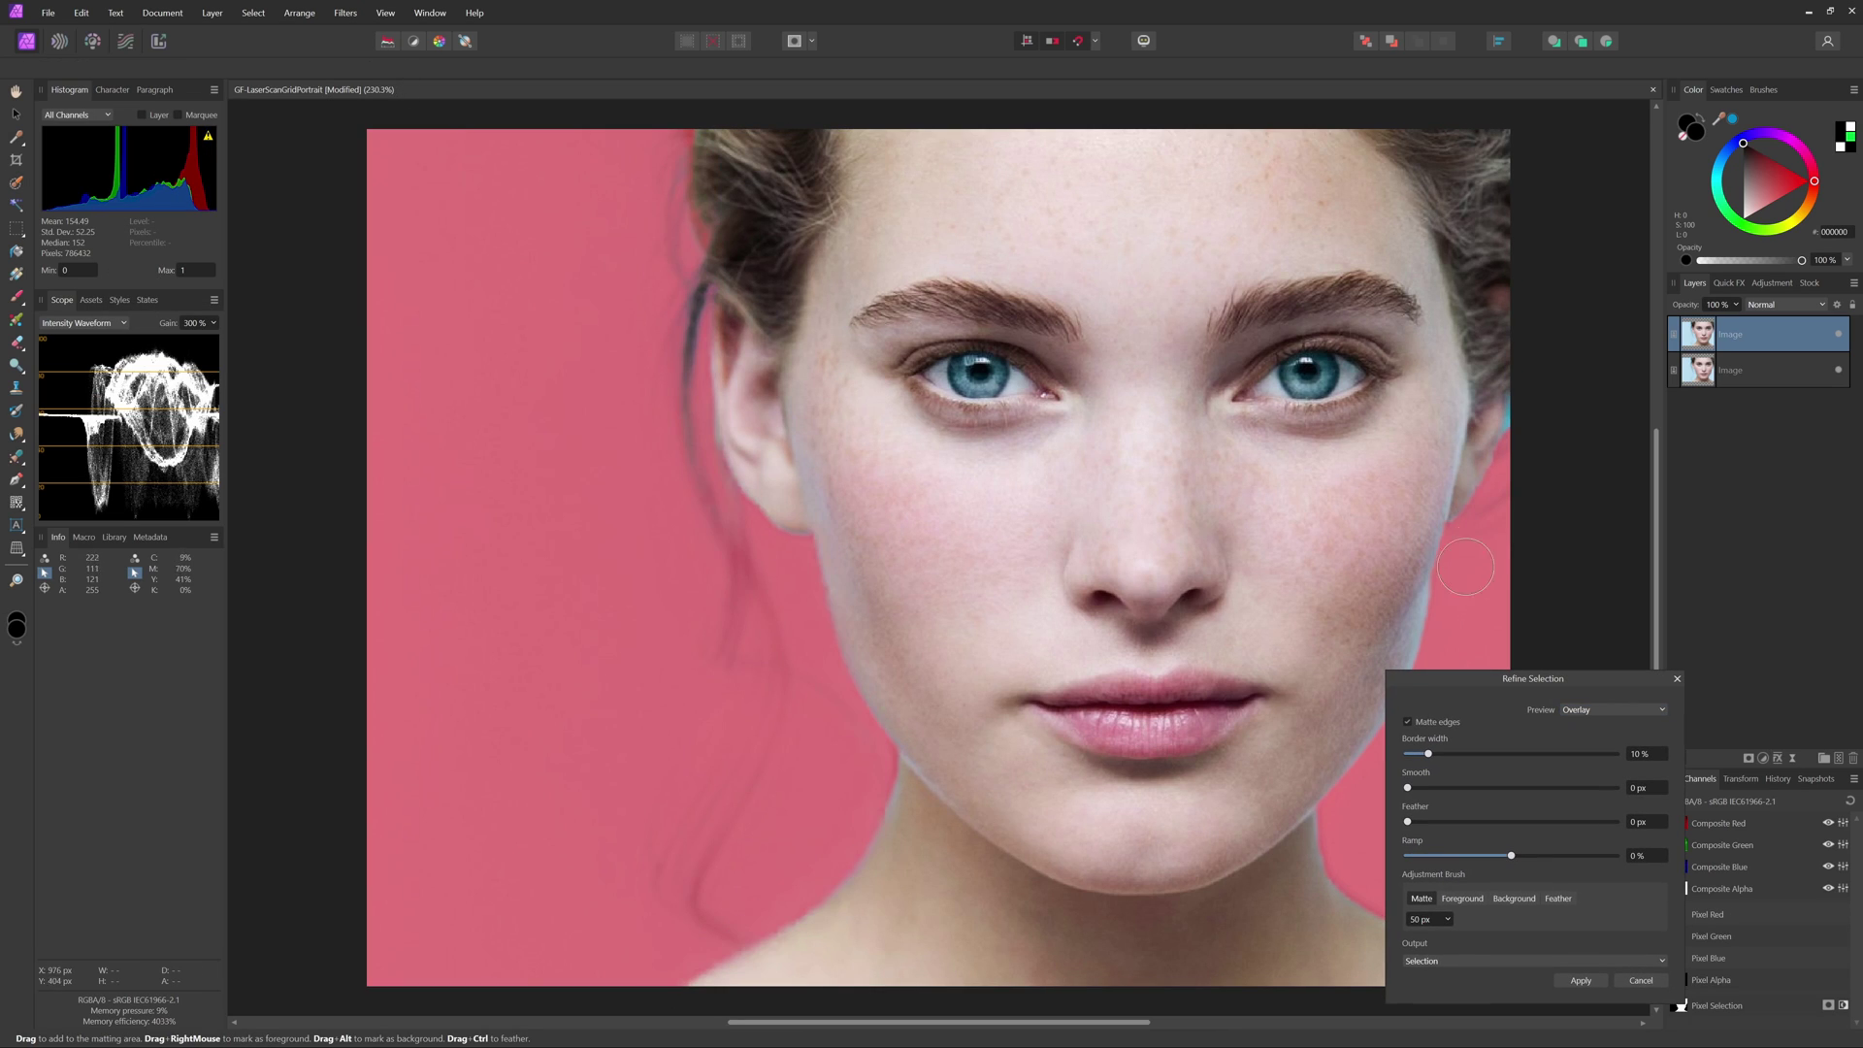
# Step: Output the refined selection as a new layer with mask and apply it
pyautogui.click(1462, 898)
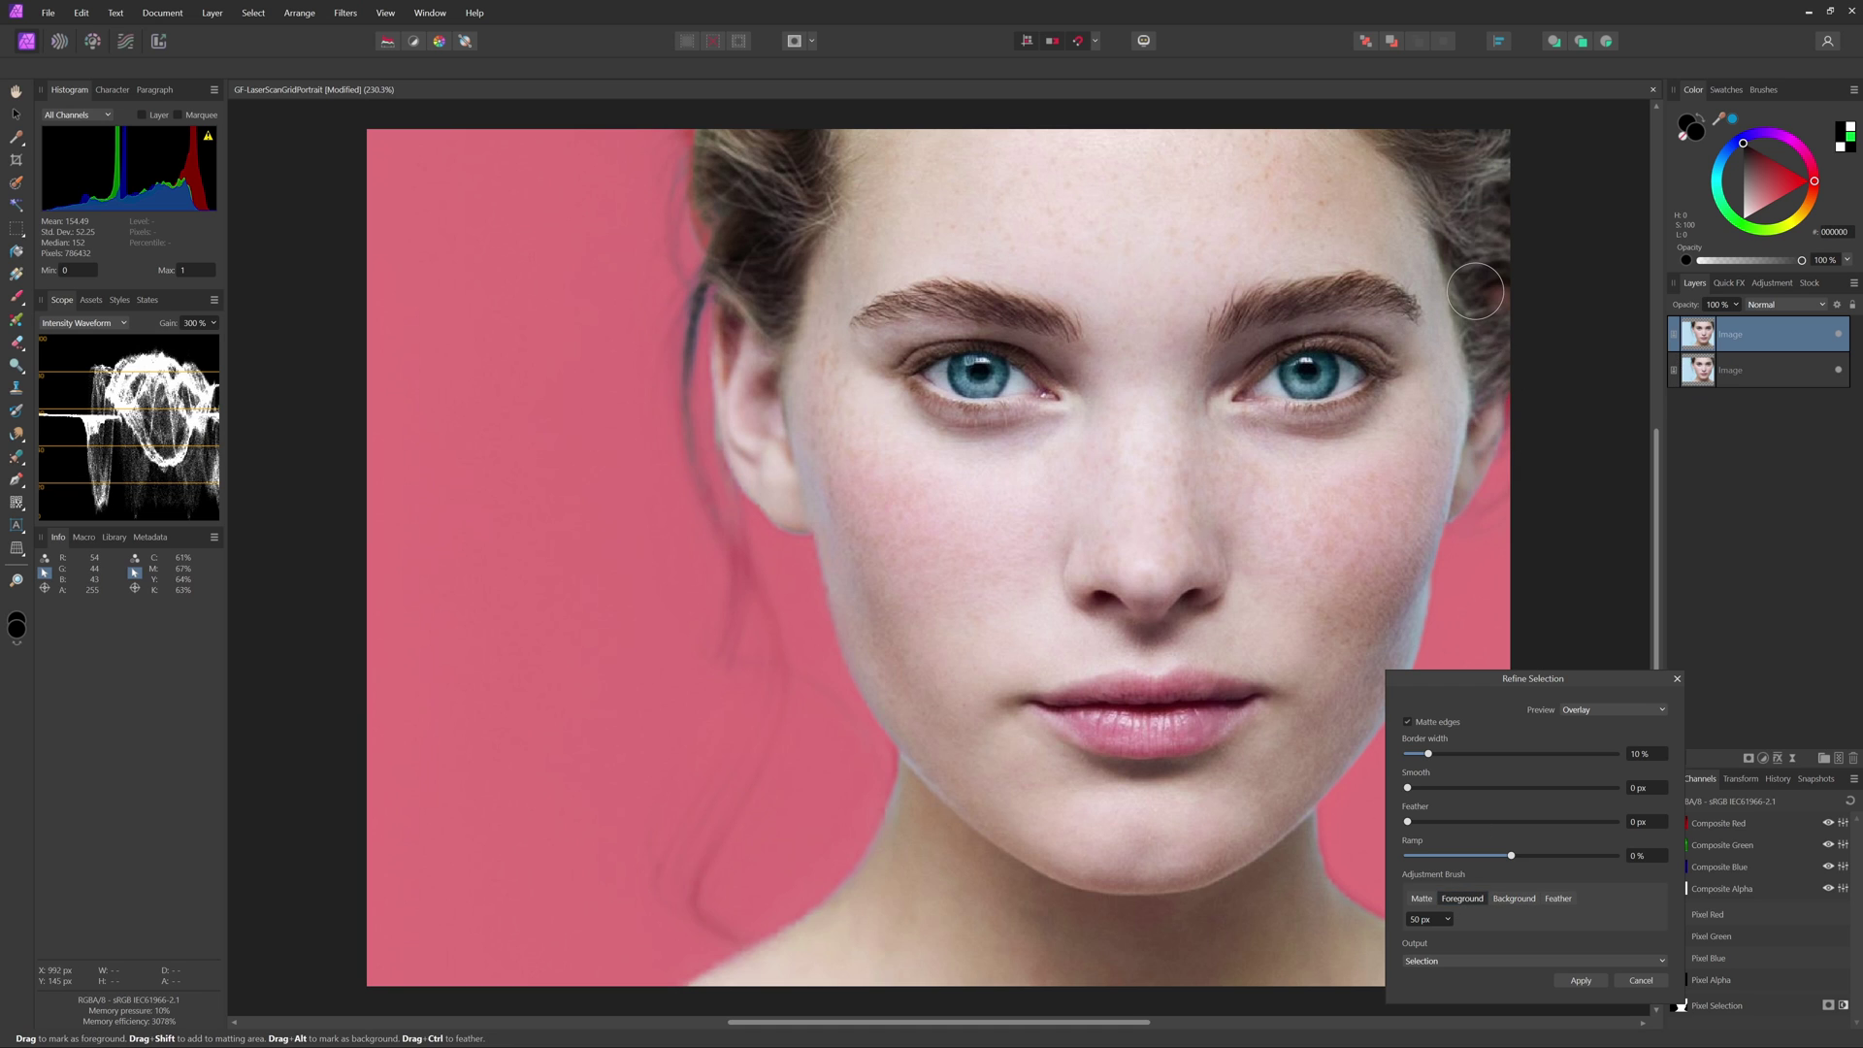
pyautogui.click(1521, 959)
pyautogui.click(1512, 1026)
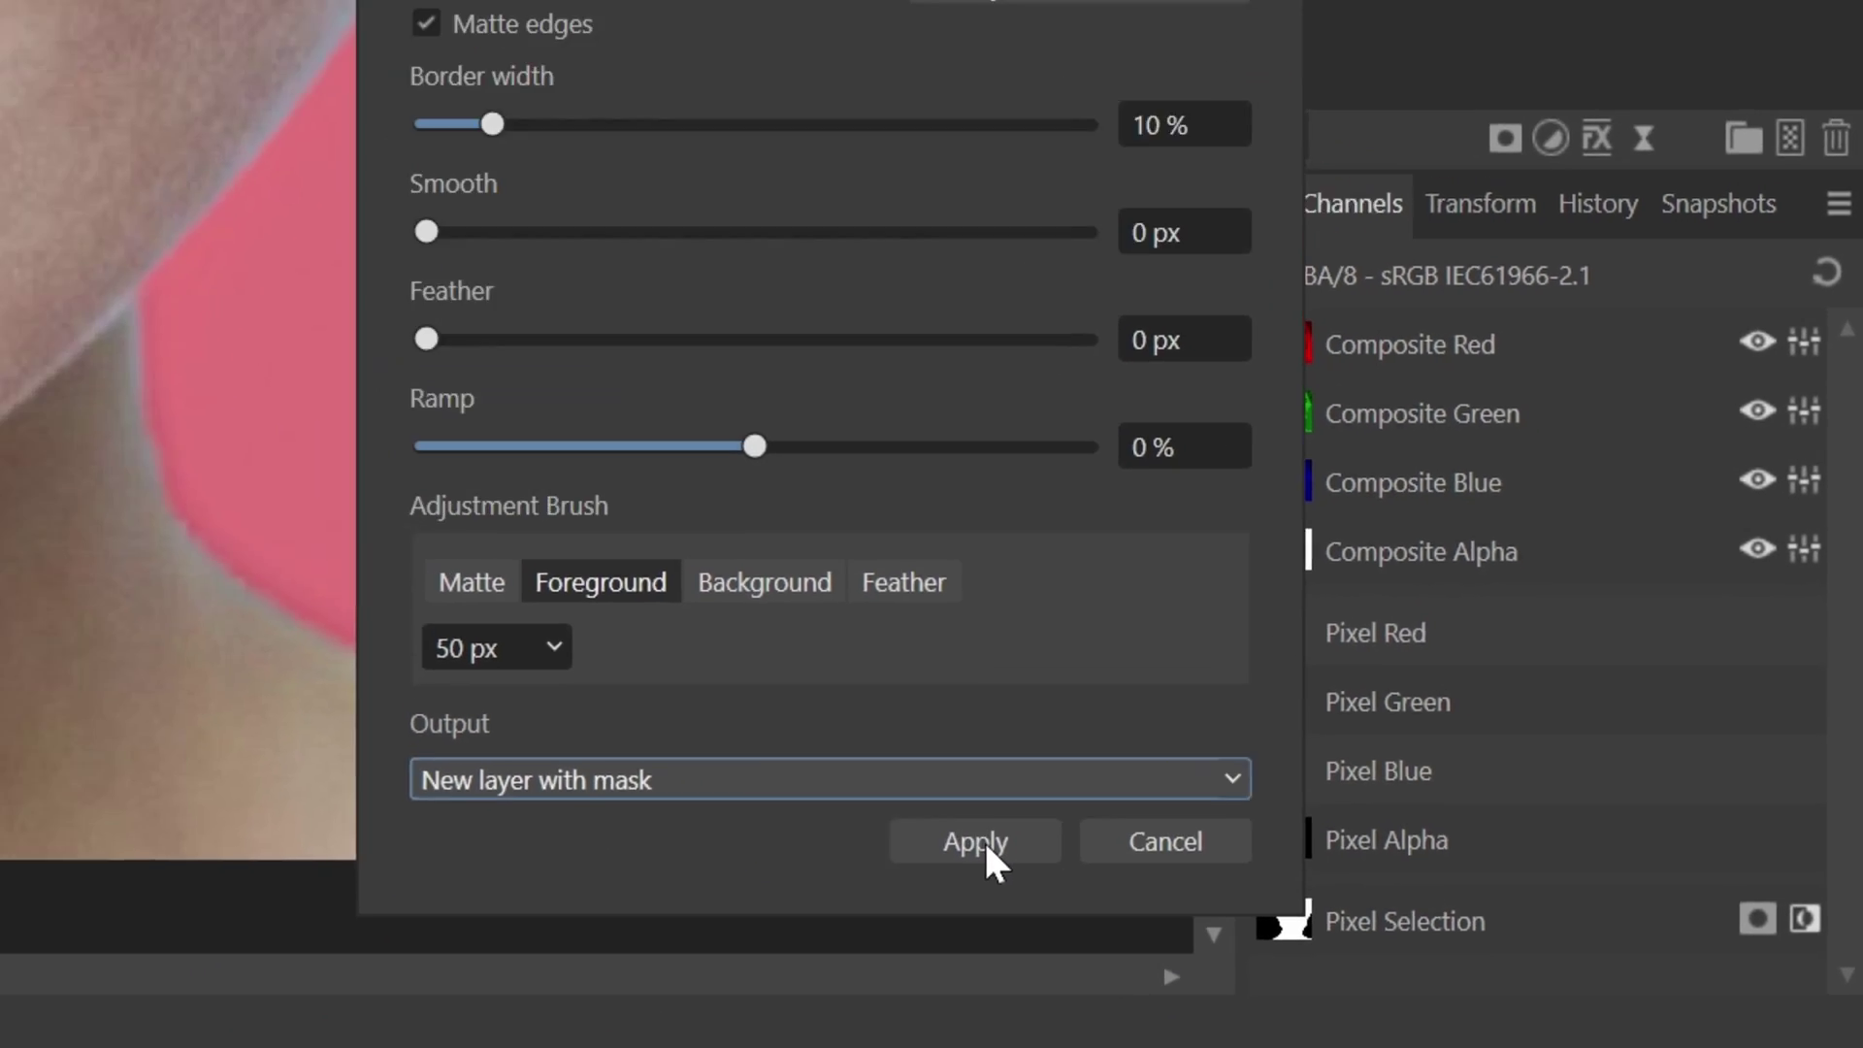
pyautogui.click(826, 807)
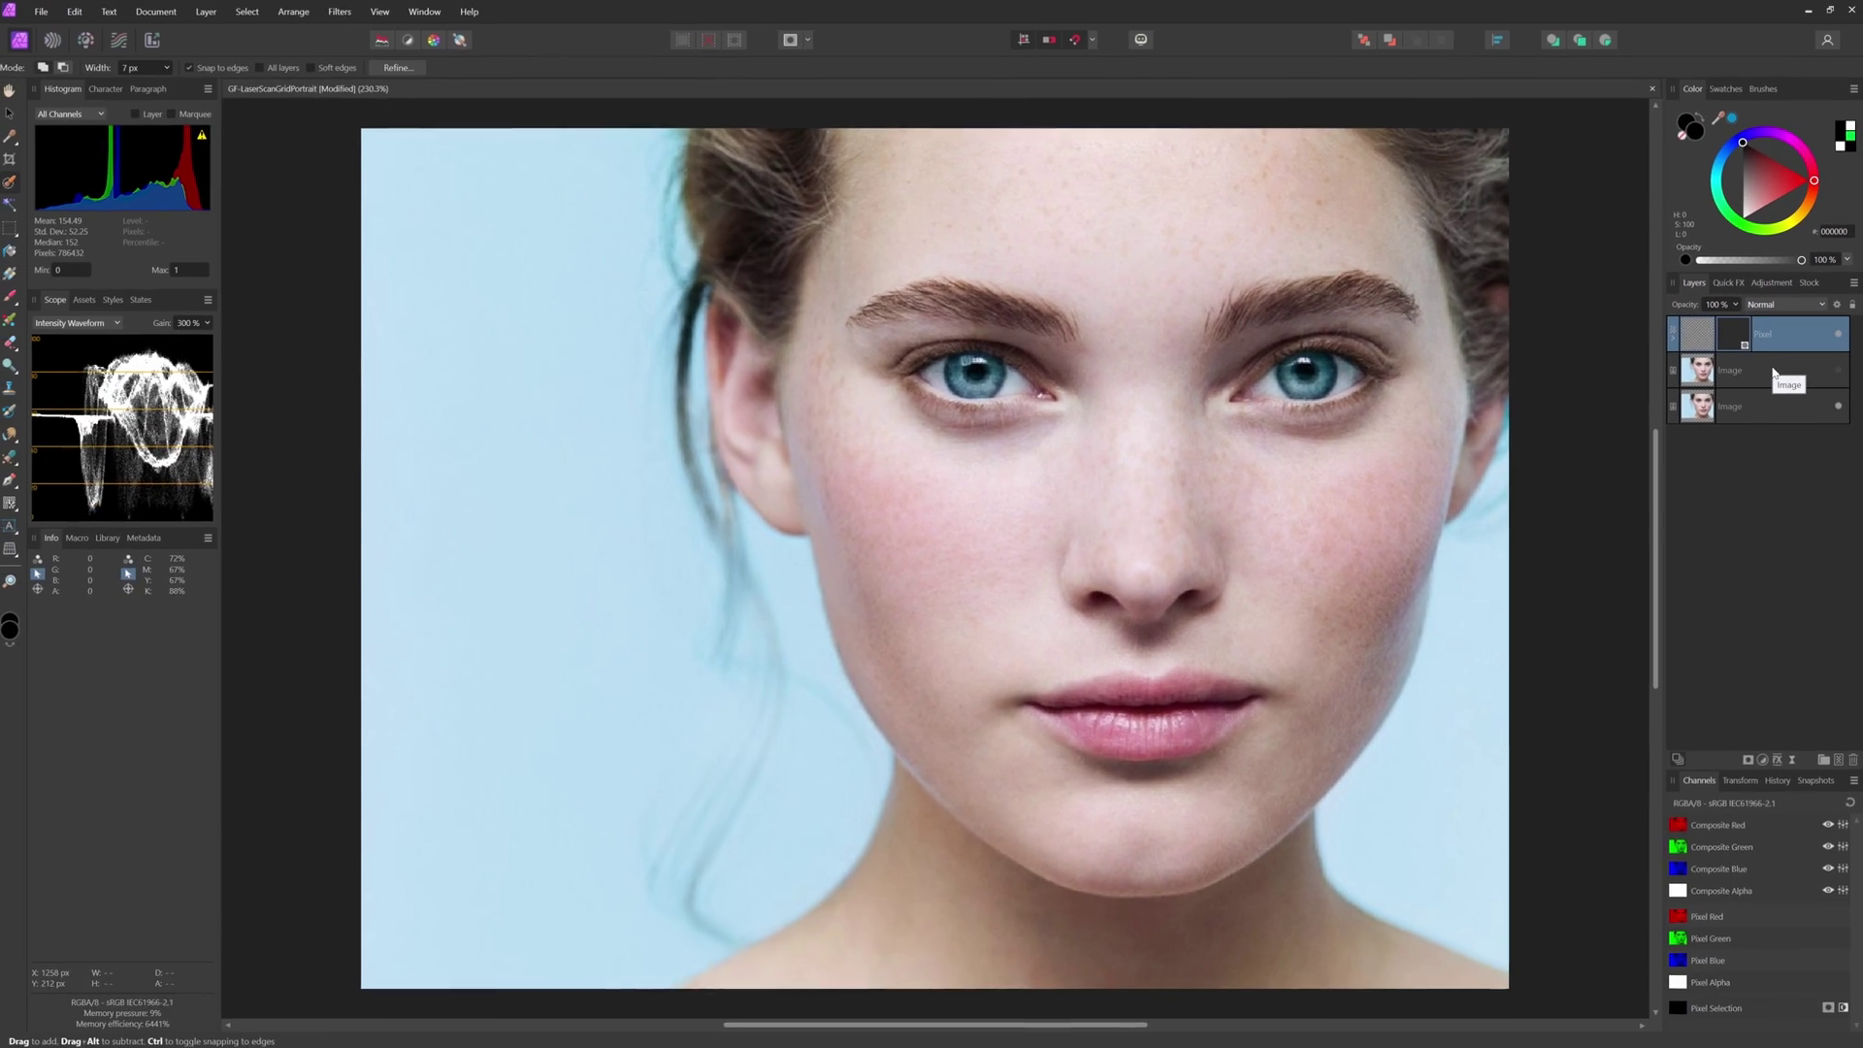
# Step: Add a Channel Mixer with Gray output and nest it inside the masked Pixel layer
pyautogui.click(1777, 762)
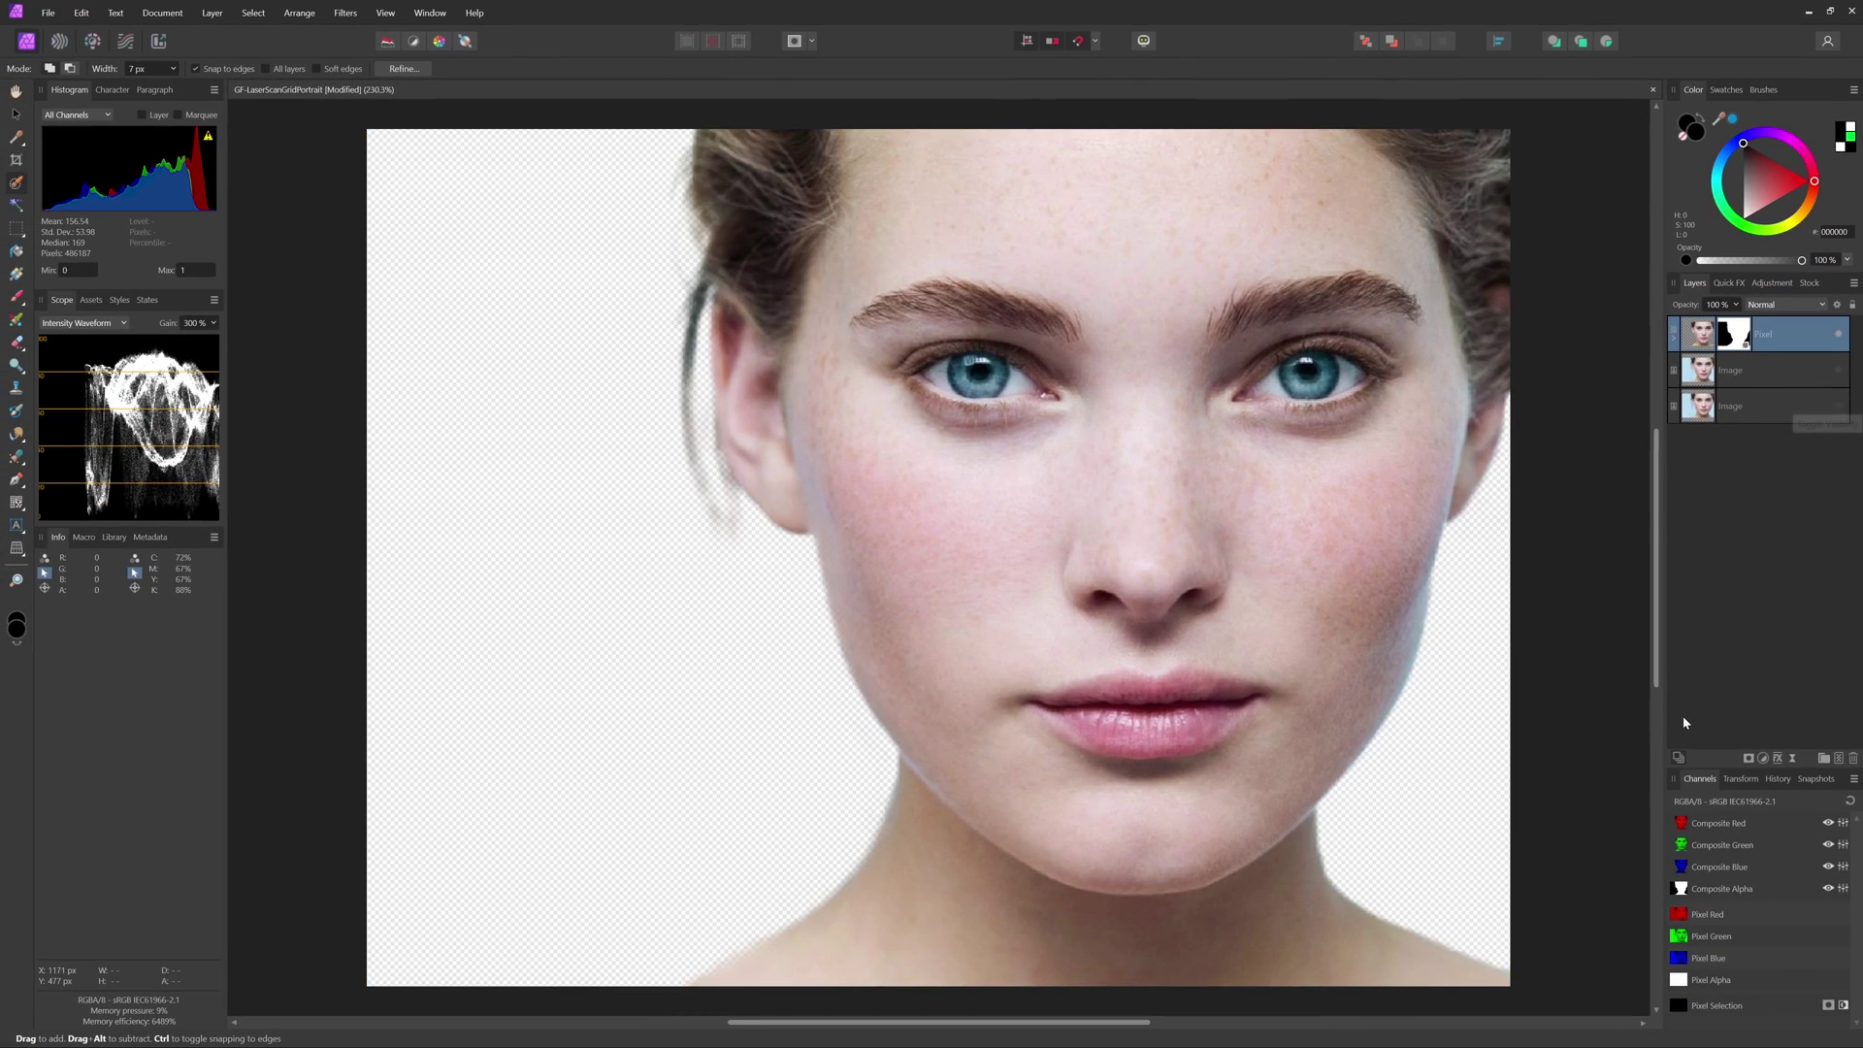
pyautogui.click(1762, 759)
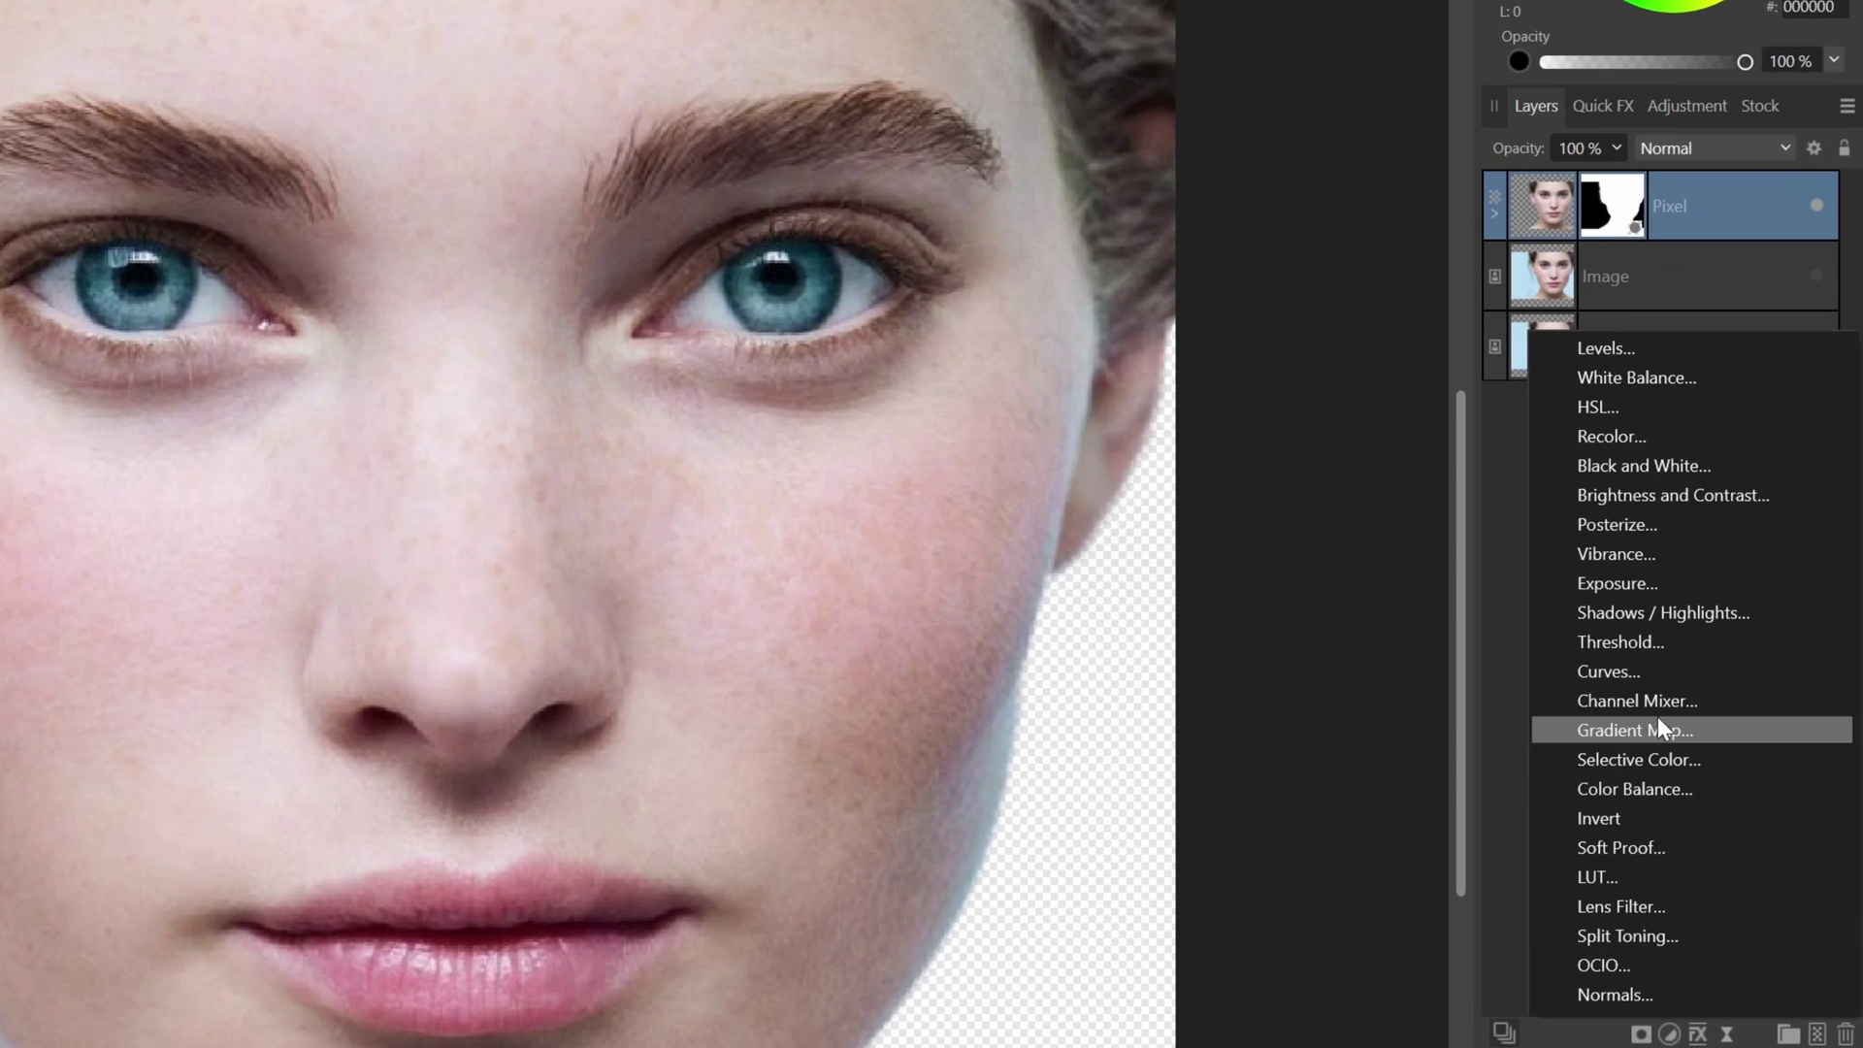
pyautogui.click(1657, 701)
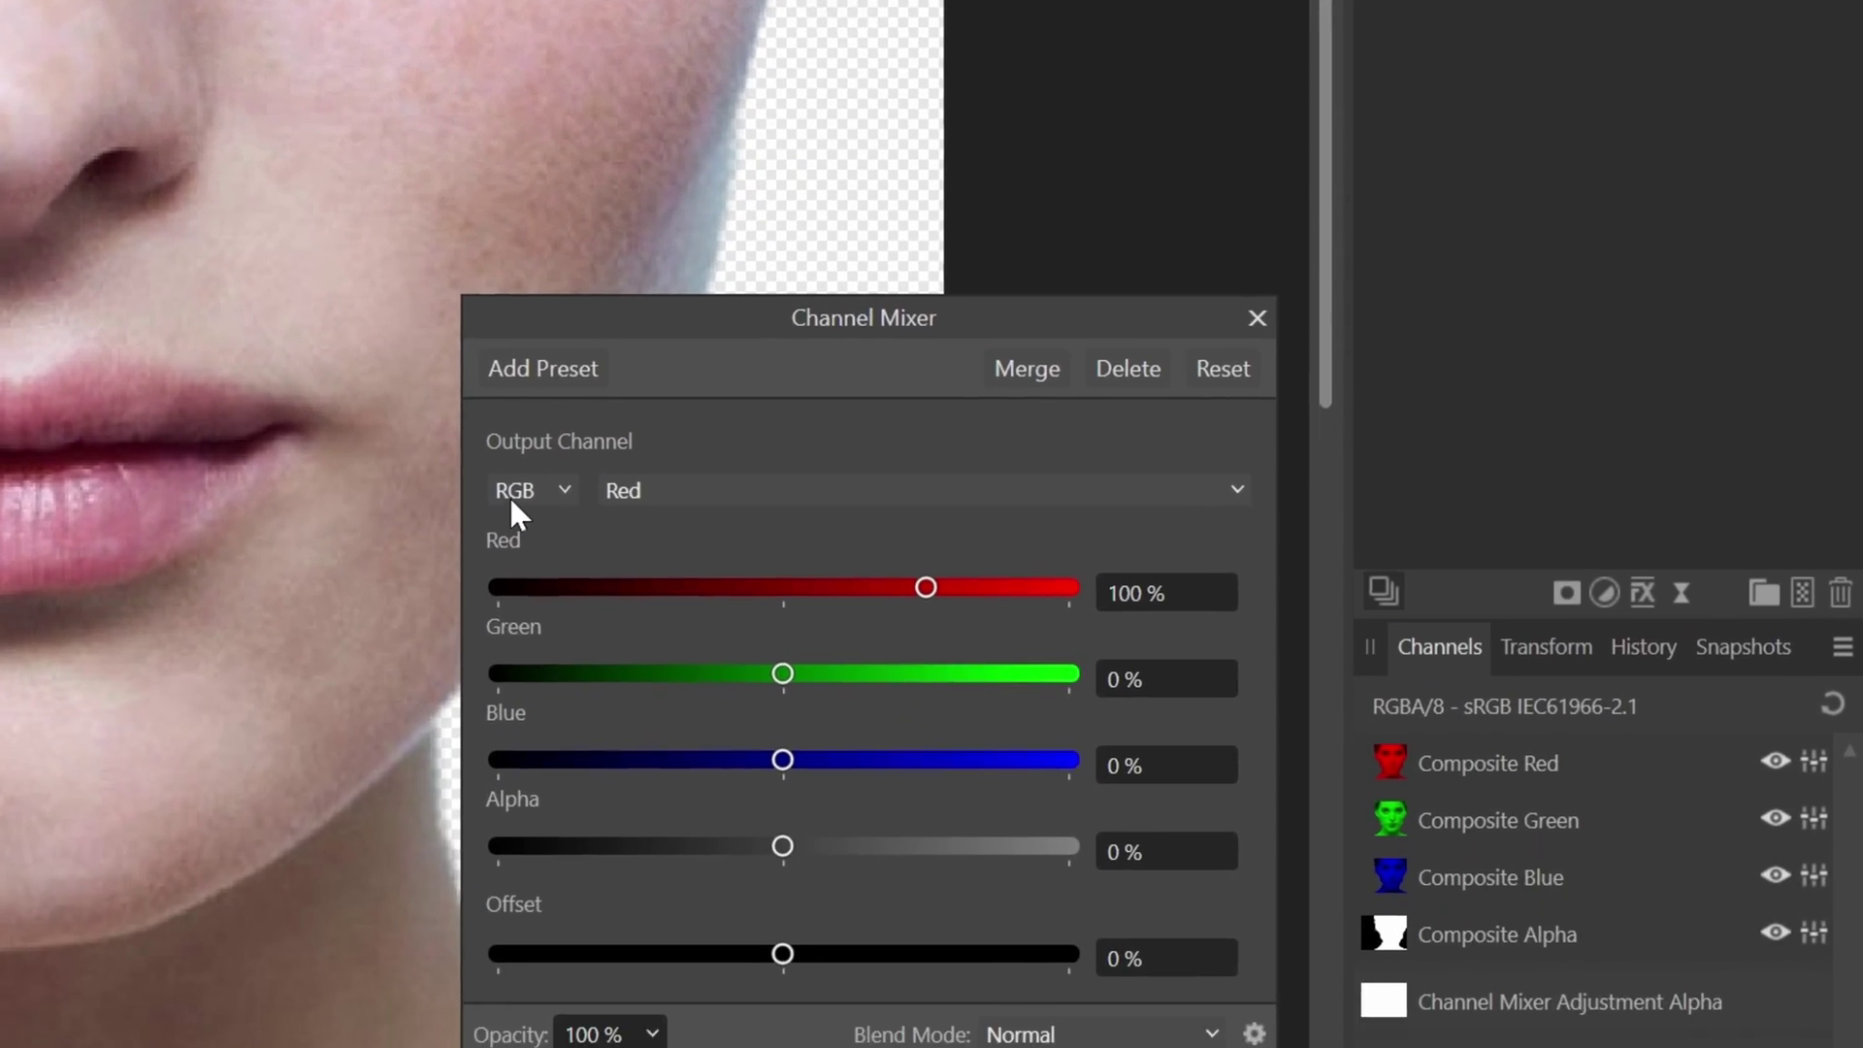
pyautogui.click(854, 958)
pyautogui.click(474, 425)
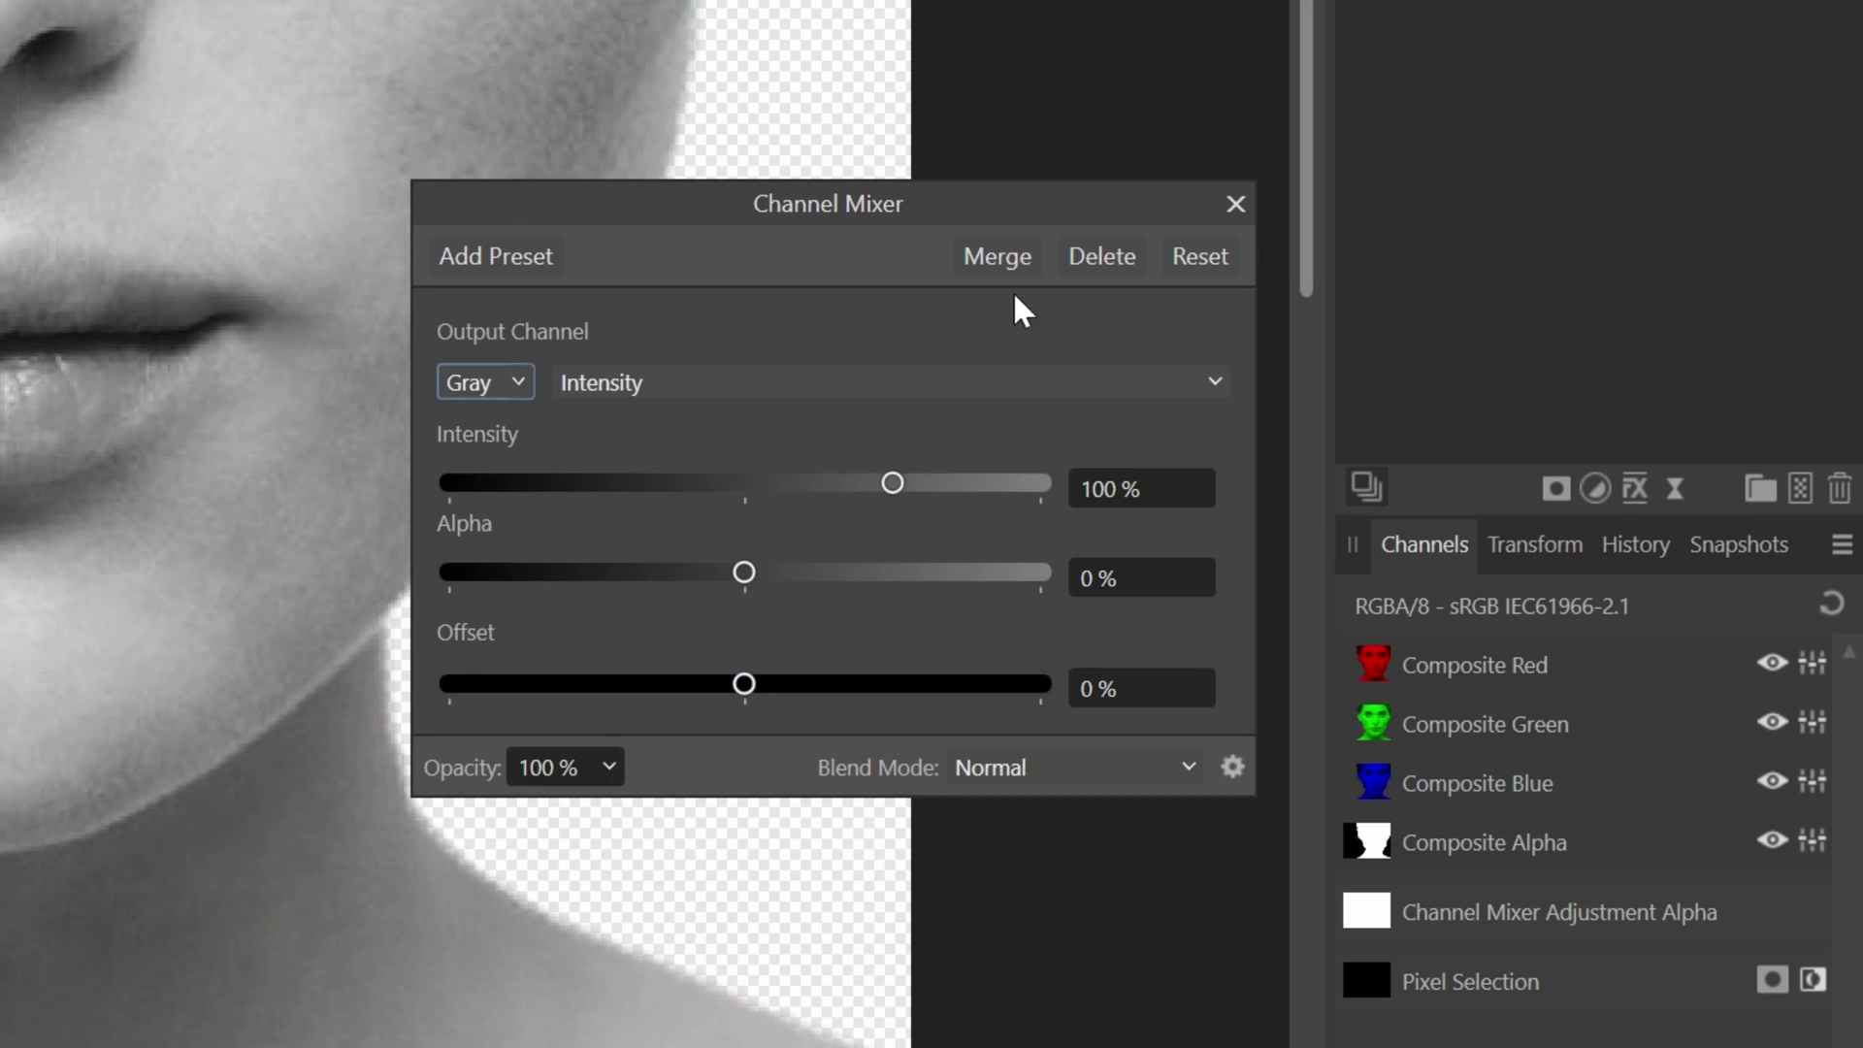
pyautogui.click(1236, 204)
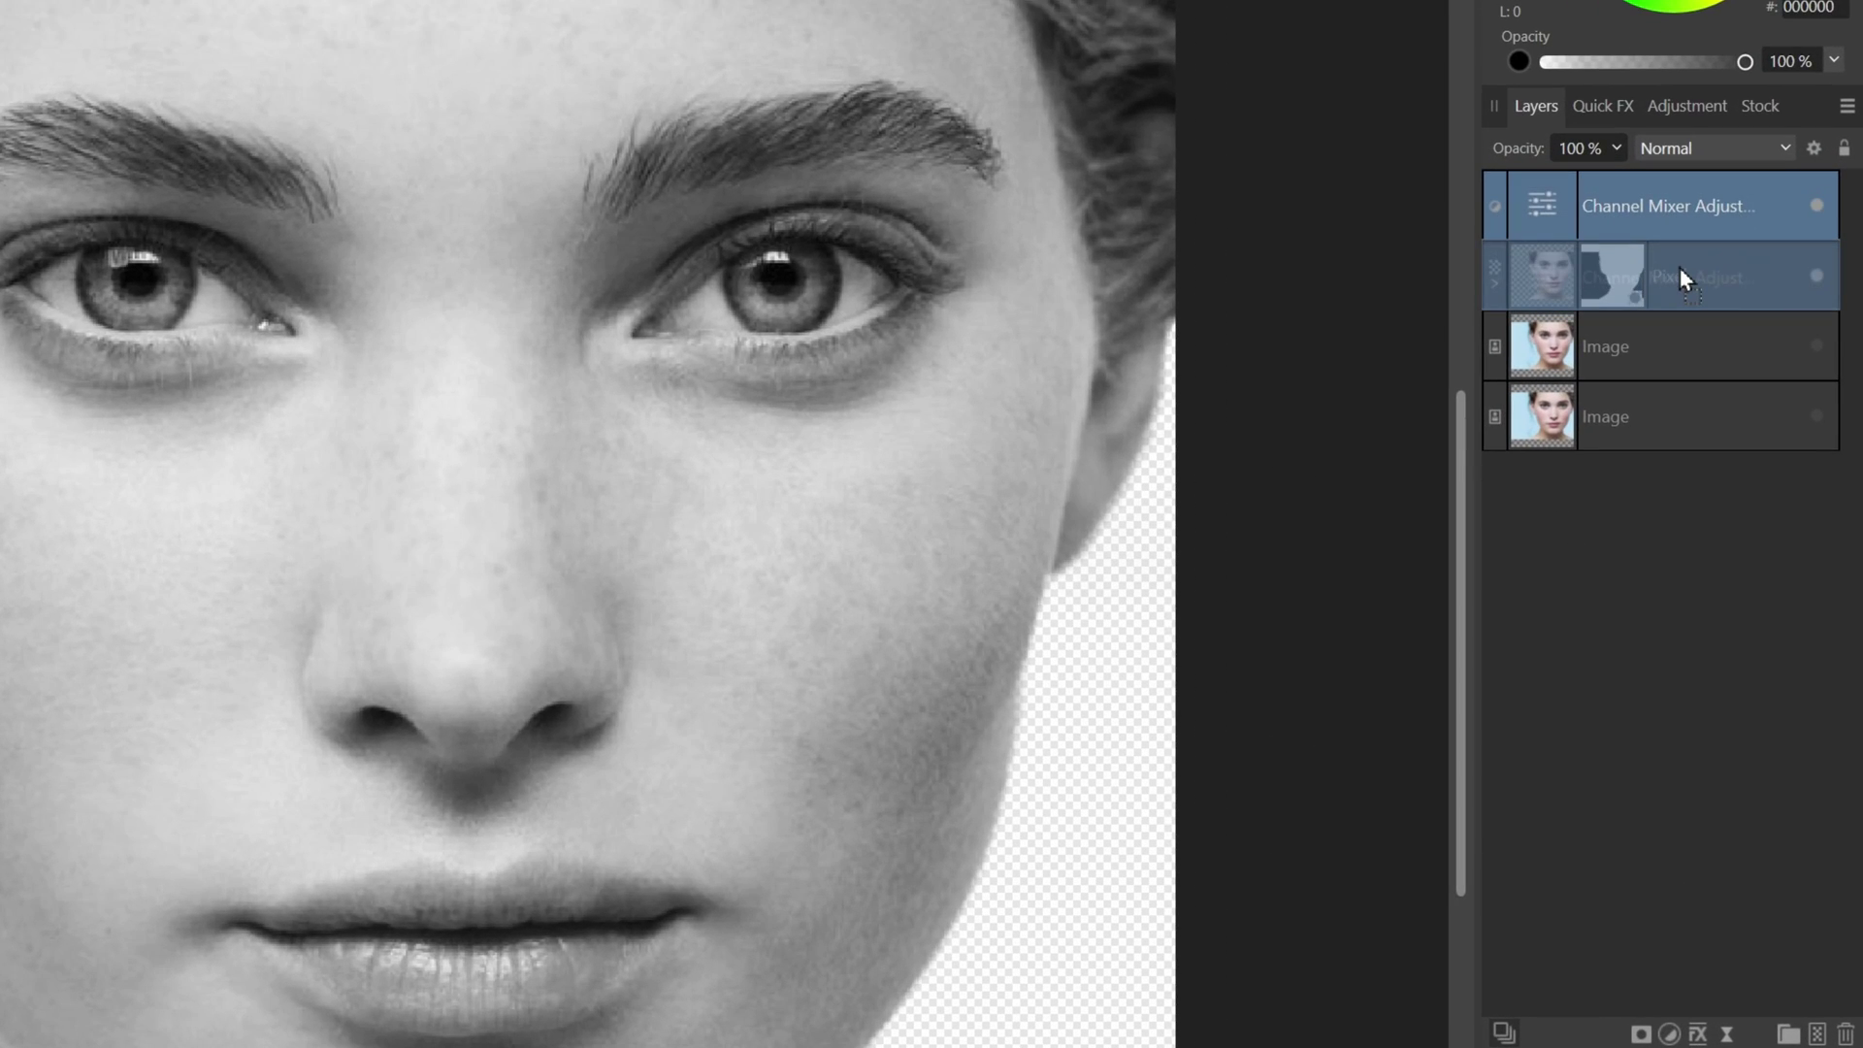
pyautogui.moveTo(1498, 299); pyautogui.dragTo(1501, 293)
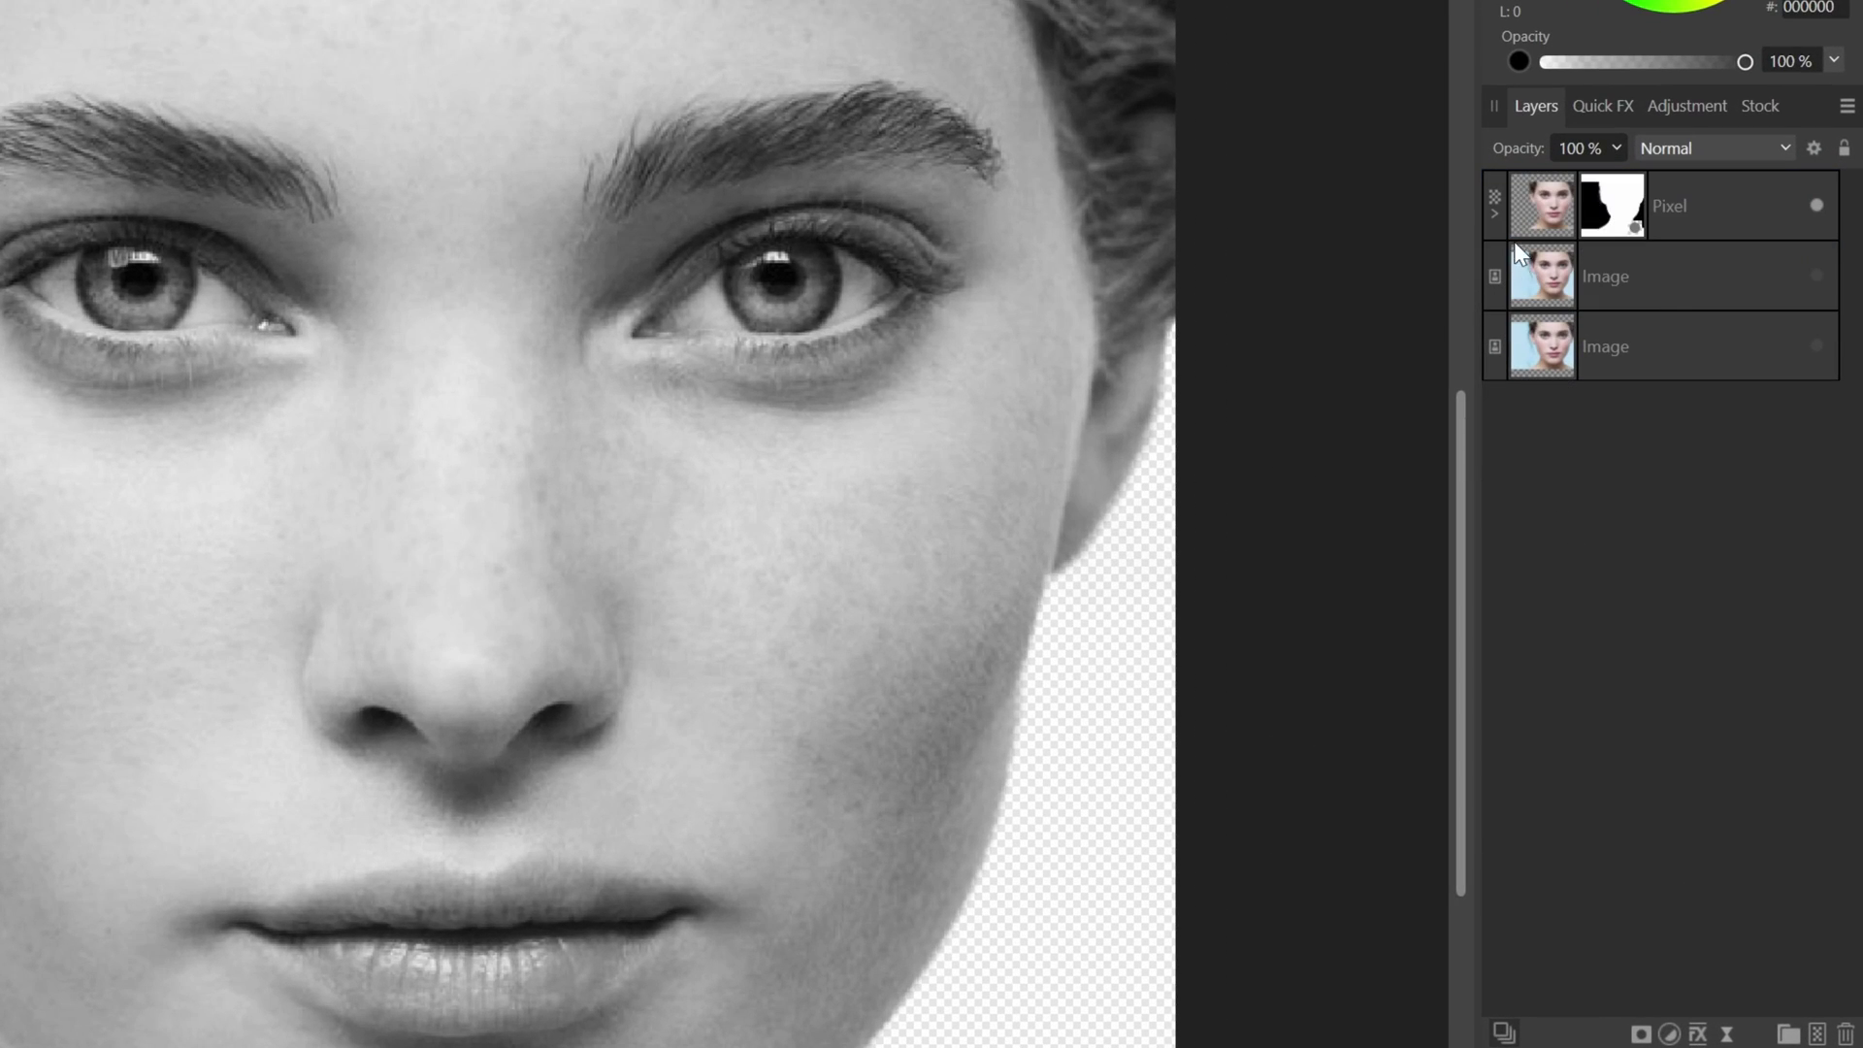
pyautogui.click(1499, 212)
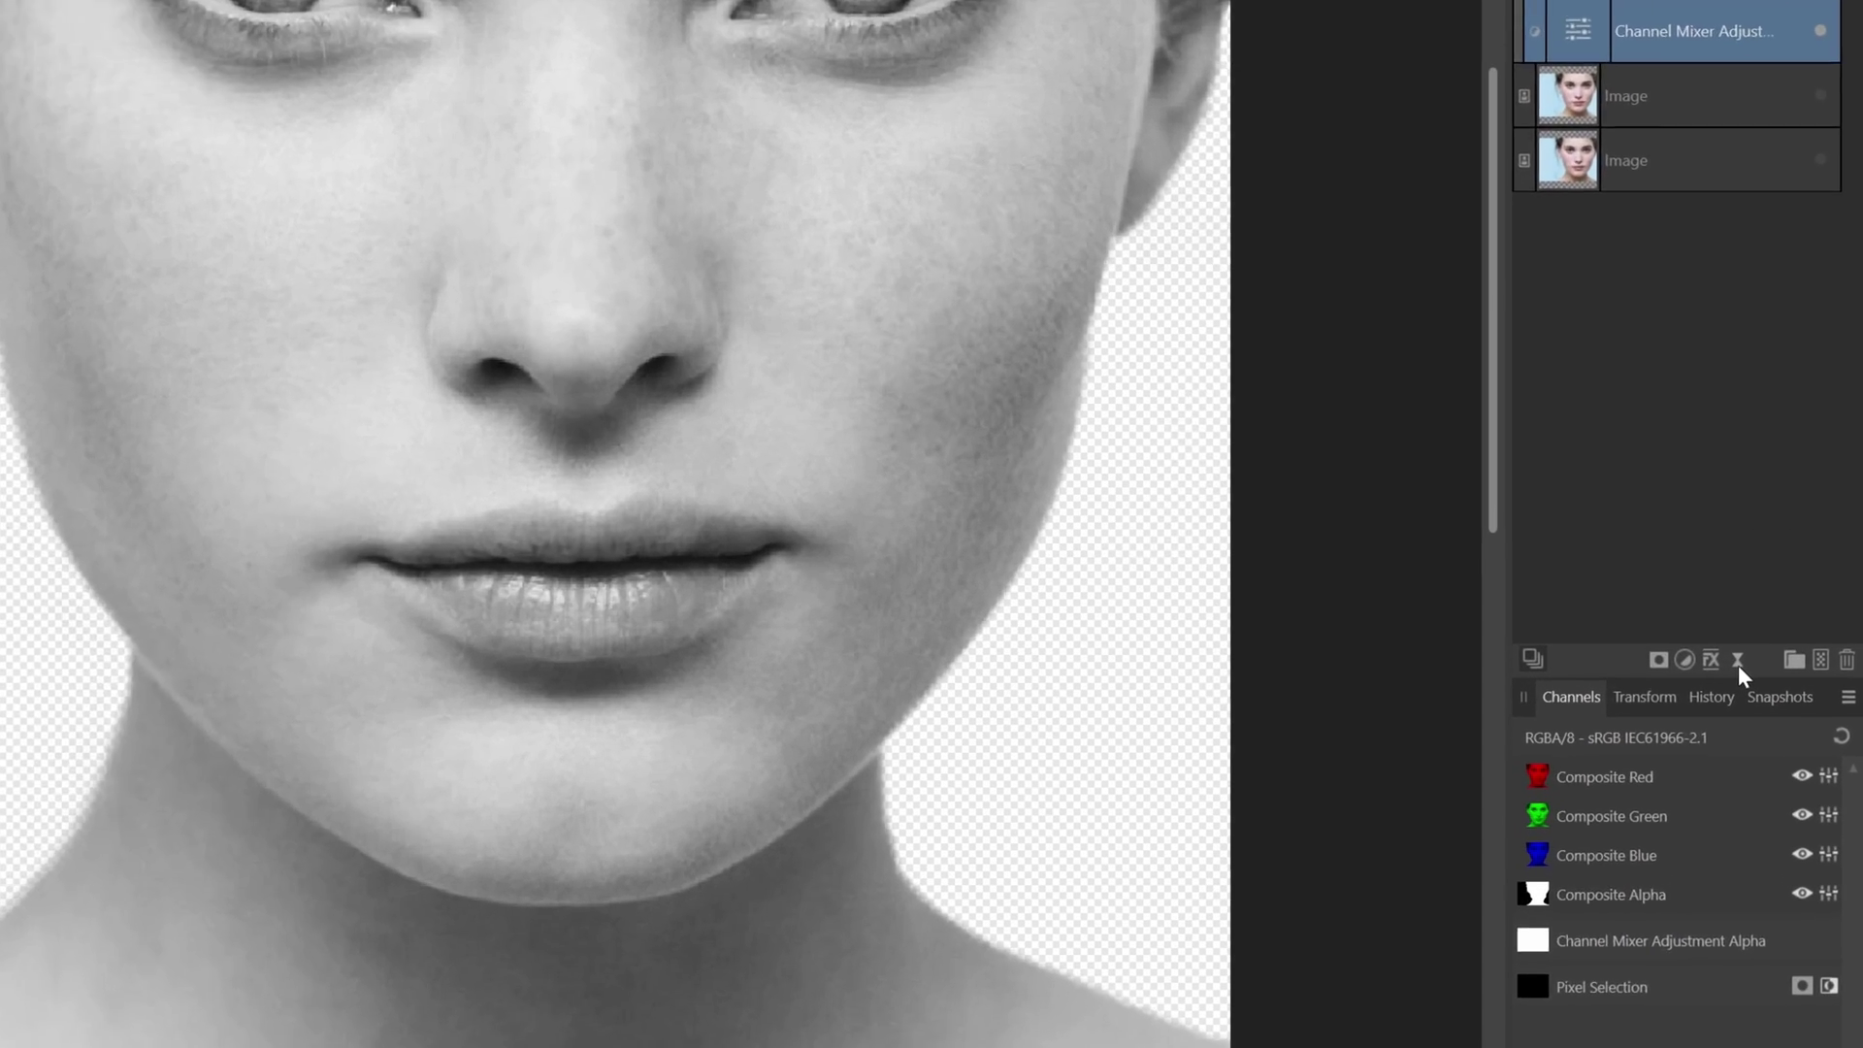
# Step: Add a live Gaussian Blur with a 4,8 px radius and Preserve Alpha enabled
pyautogui.click(1777, 758)
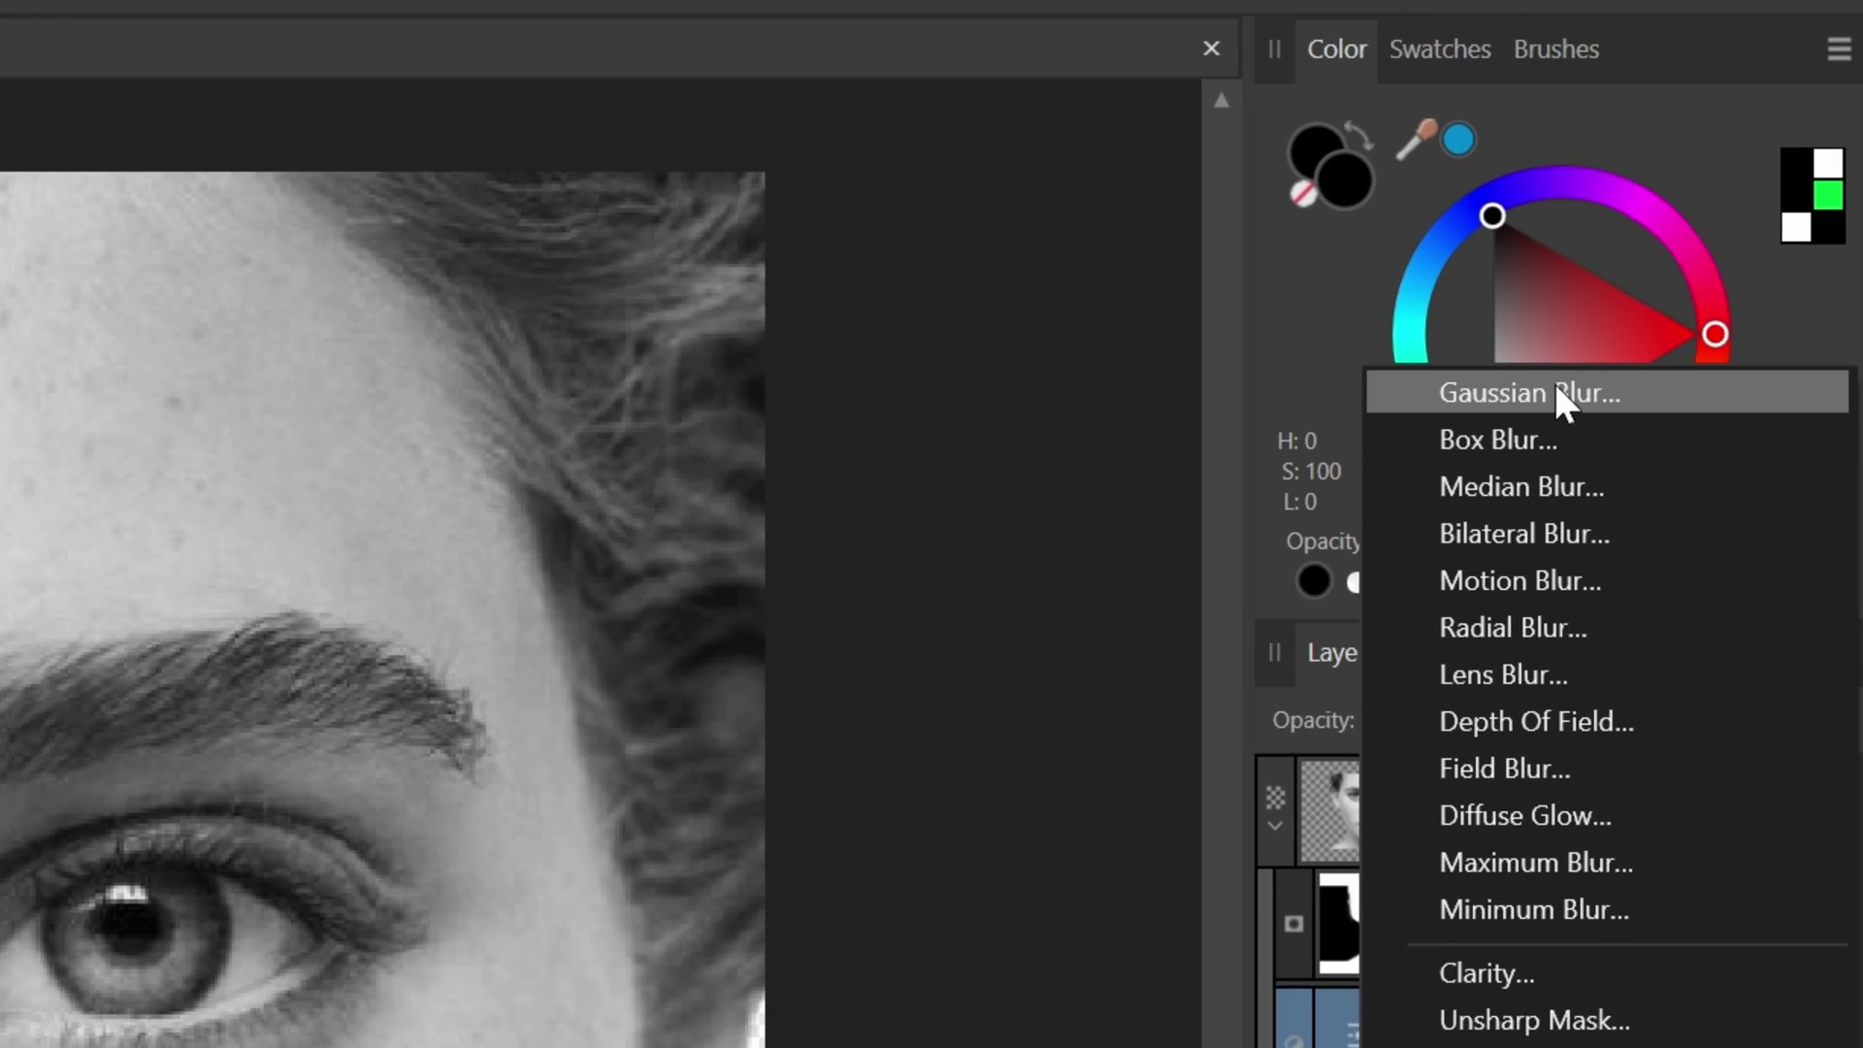
pyautogui.click(1554, 384)
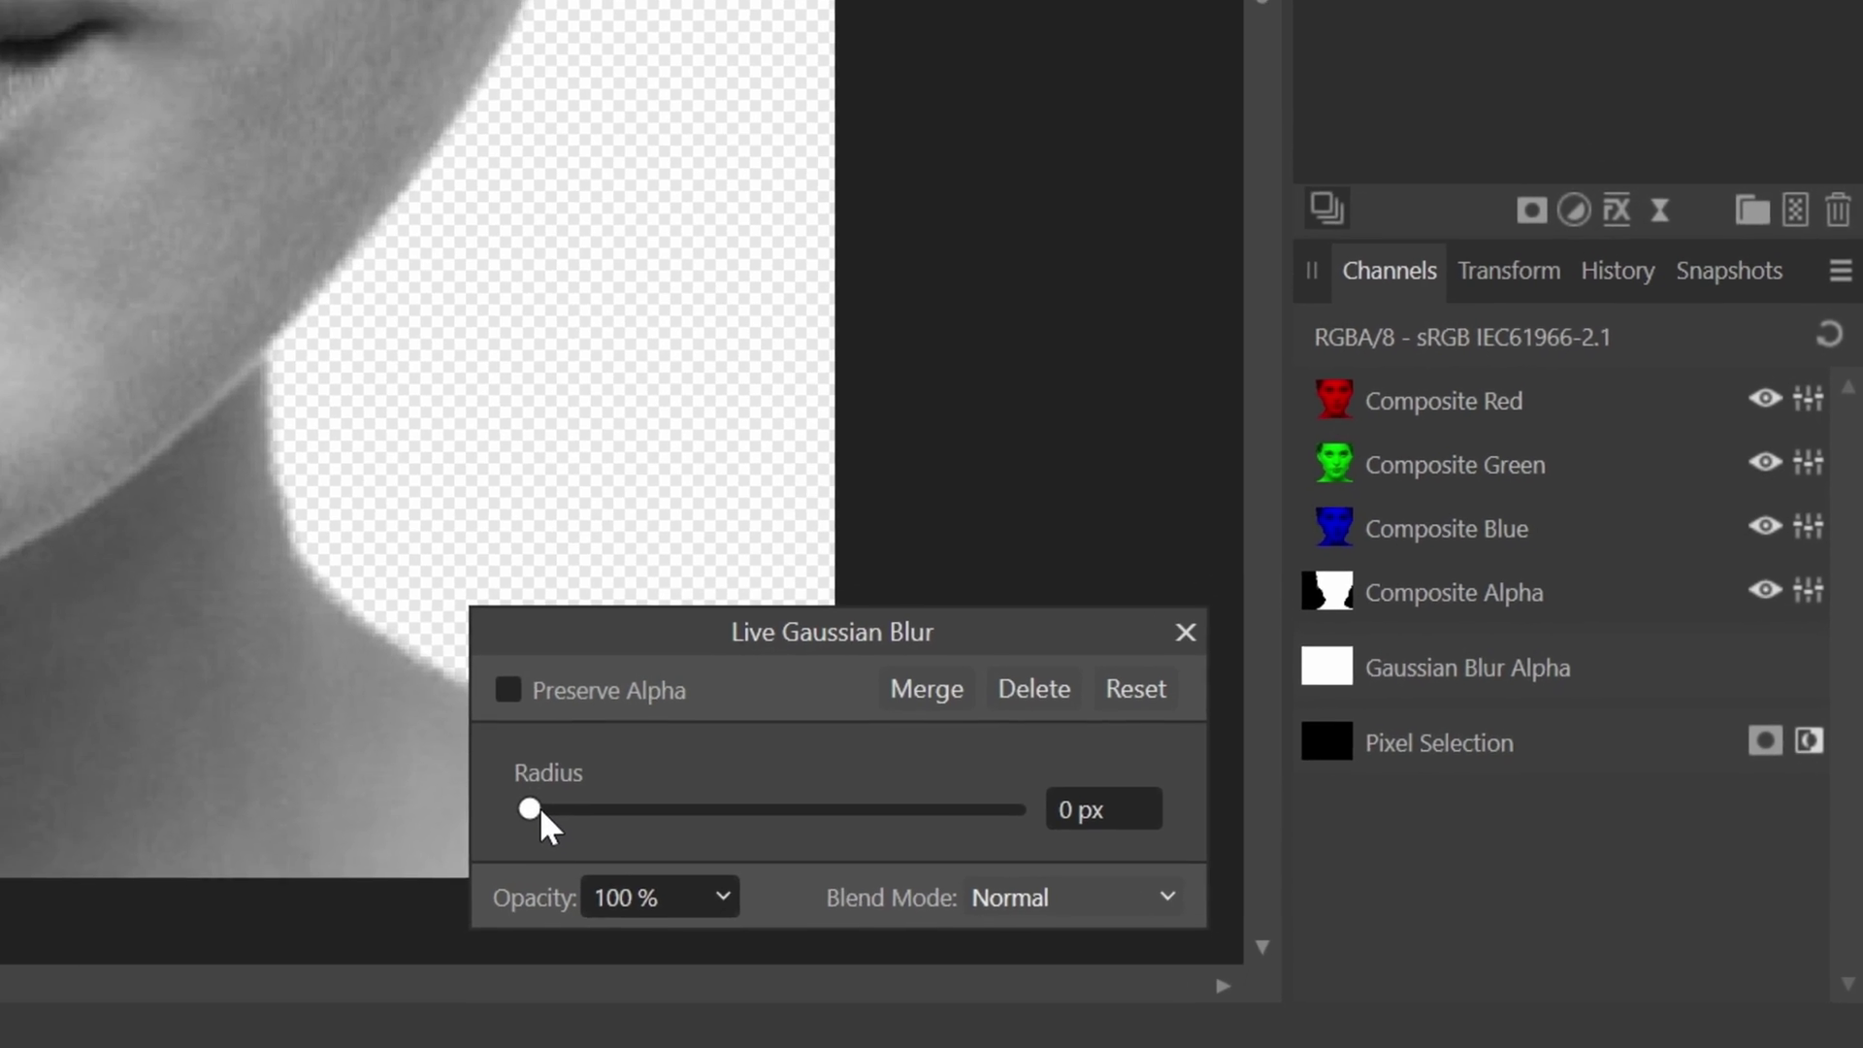
pyautogui.moveTo(439, 793); pyautogui.dragTo(514, 792)
pyautogui.moveTo(1239, 933); pyautogui.dragTo(1267, 941)
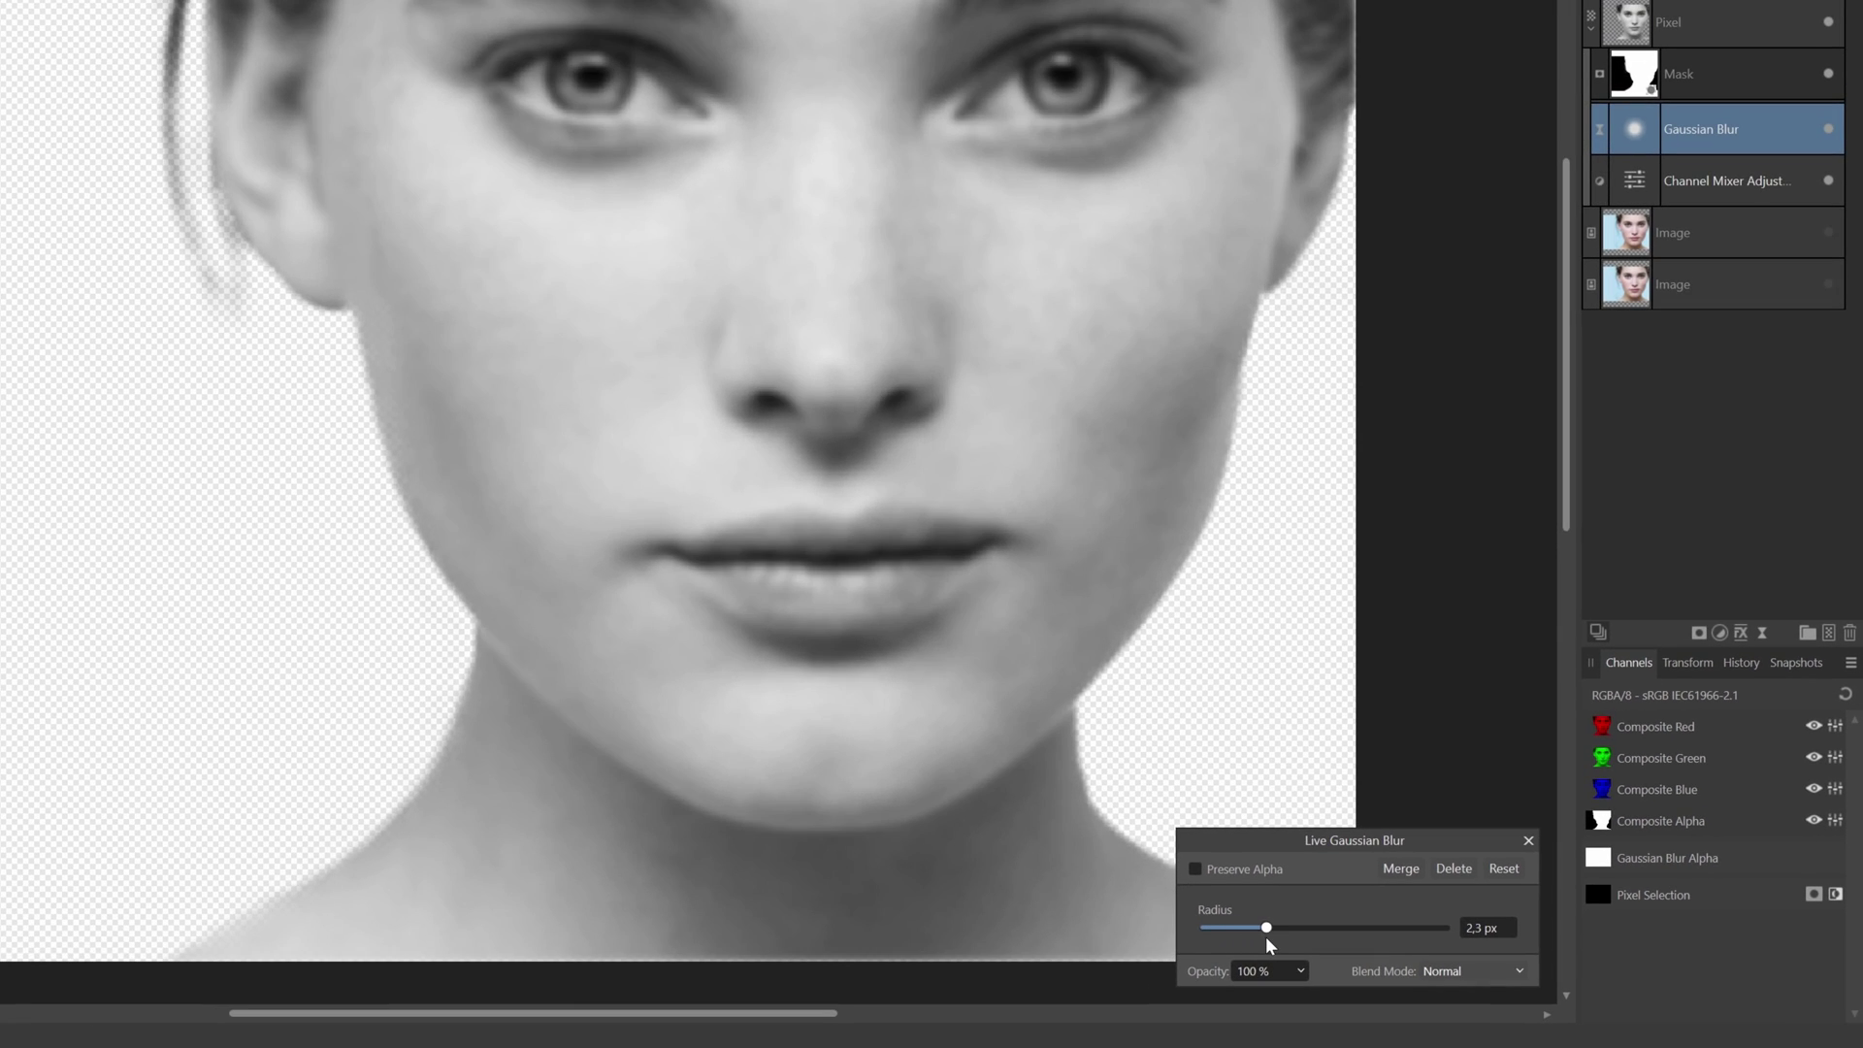
pyautogui.moveTo(1267, 941); pyautogui.dragTo(1273, 943)
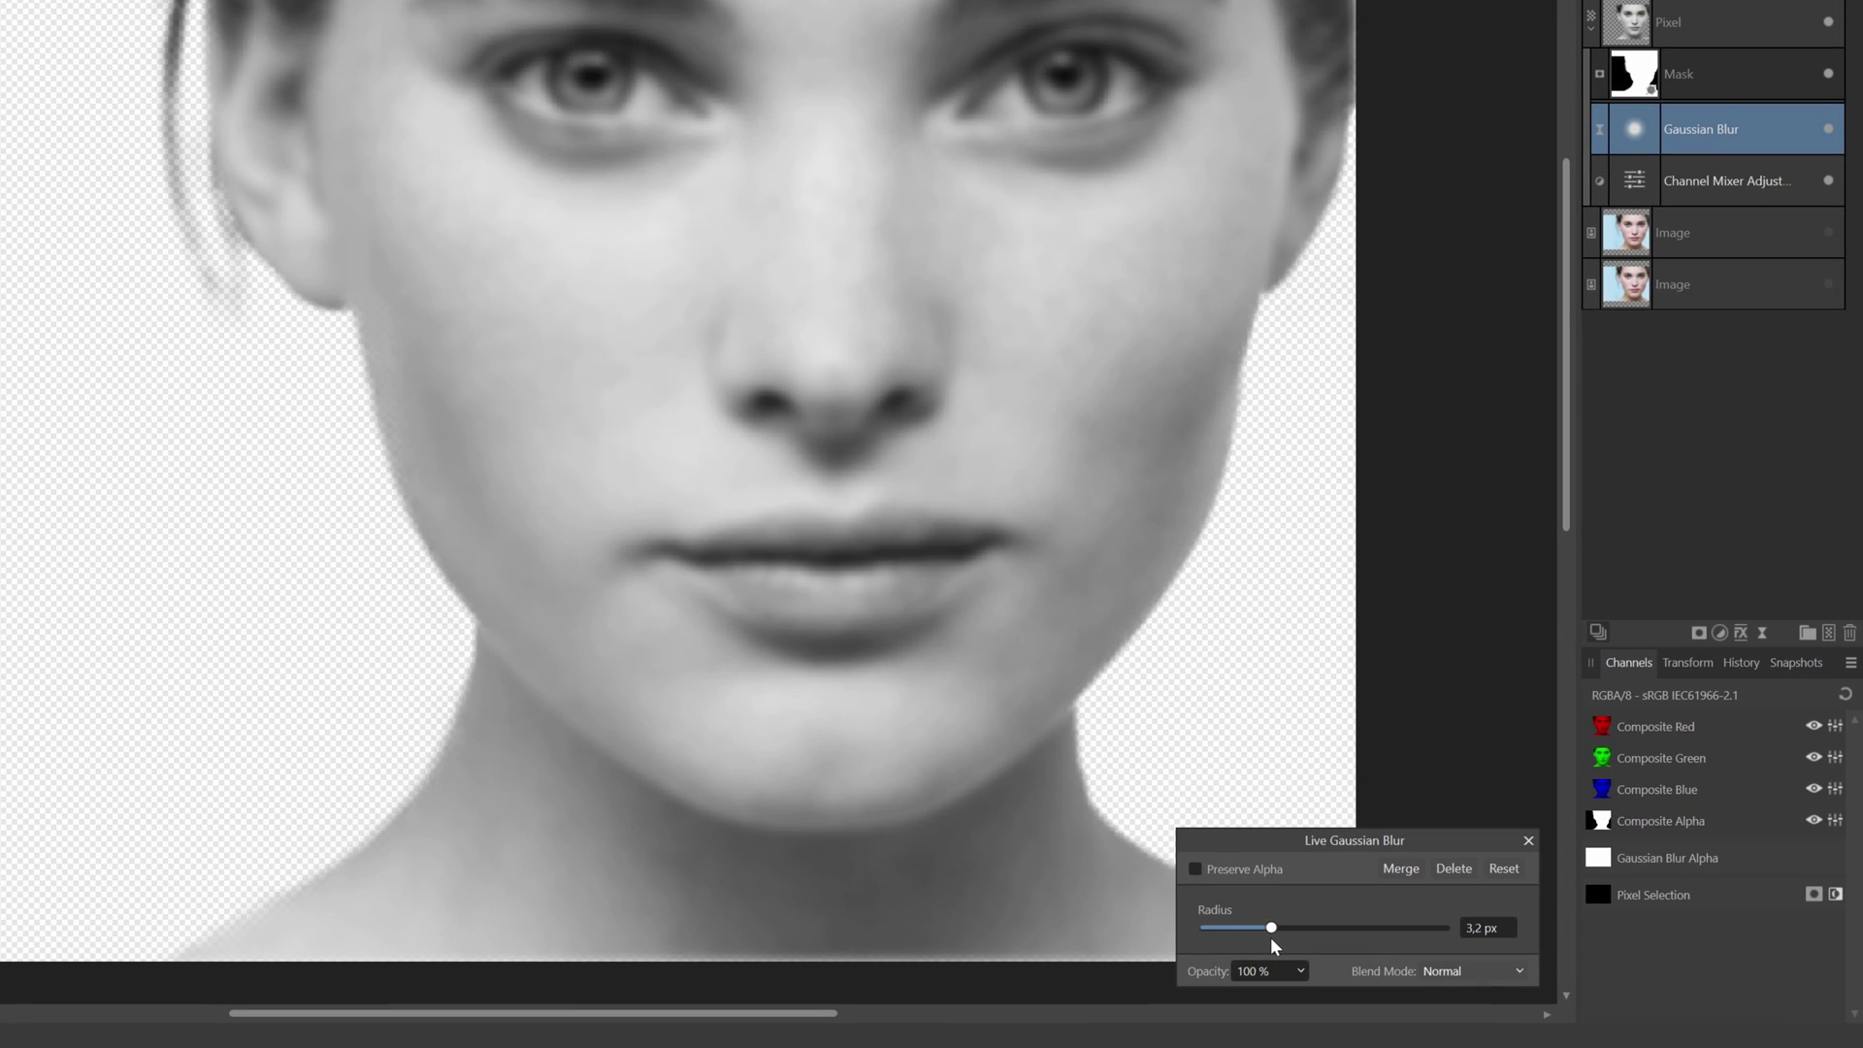
pyautogui.click(1243, 879)
pyautogui.moveTo(1269, 941); pyautogui.dragTo(1279, 929)
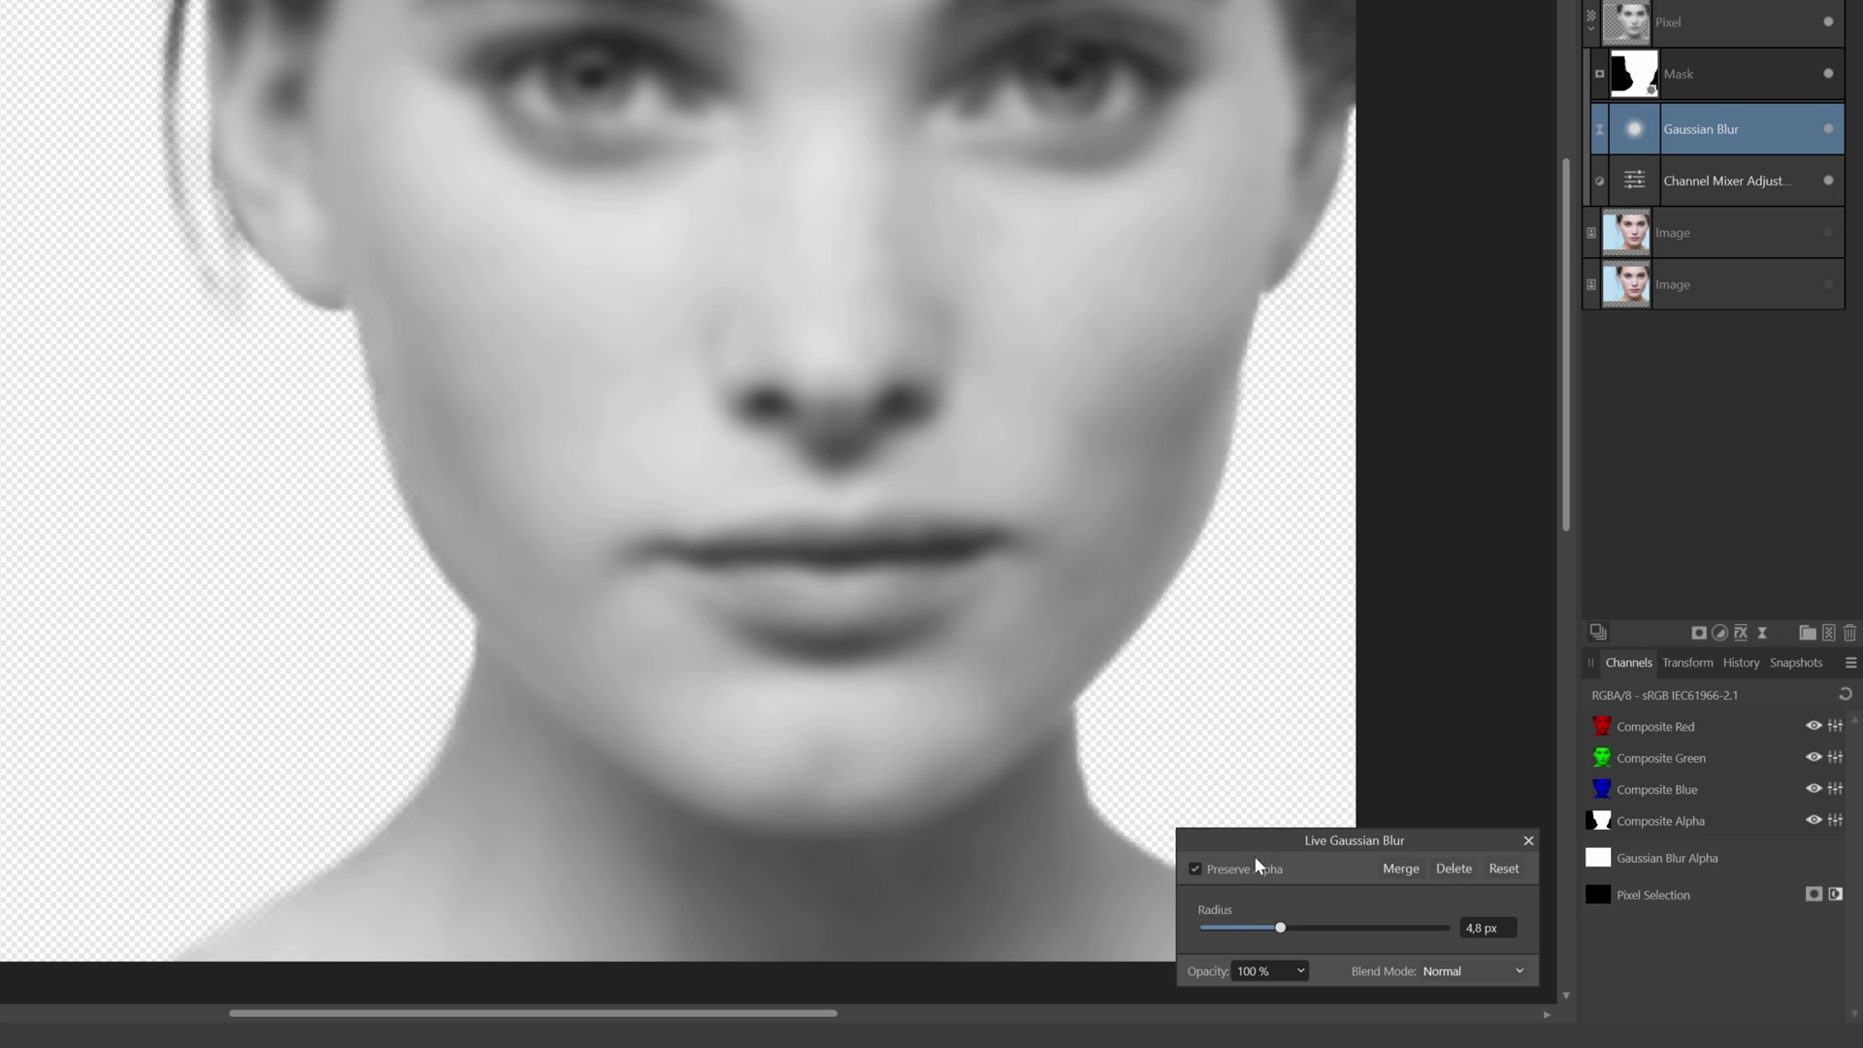
pyautogui.click(1528, 841)
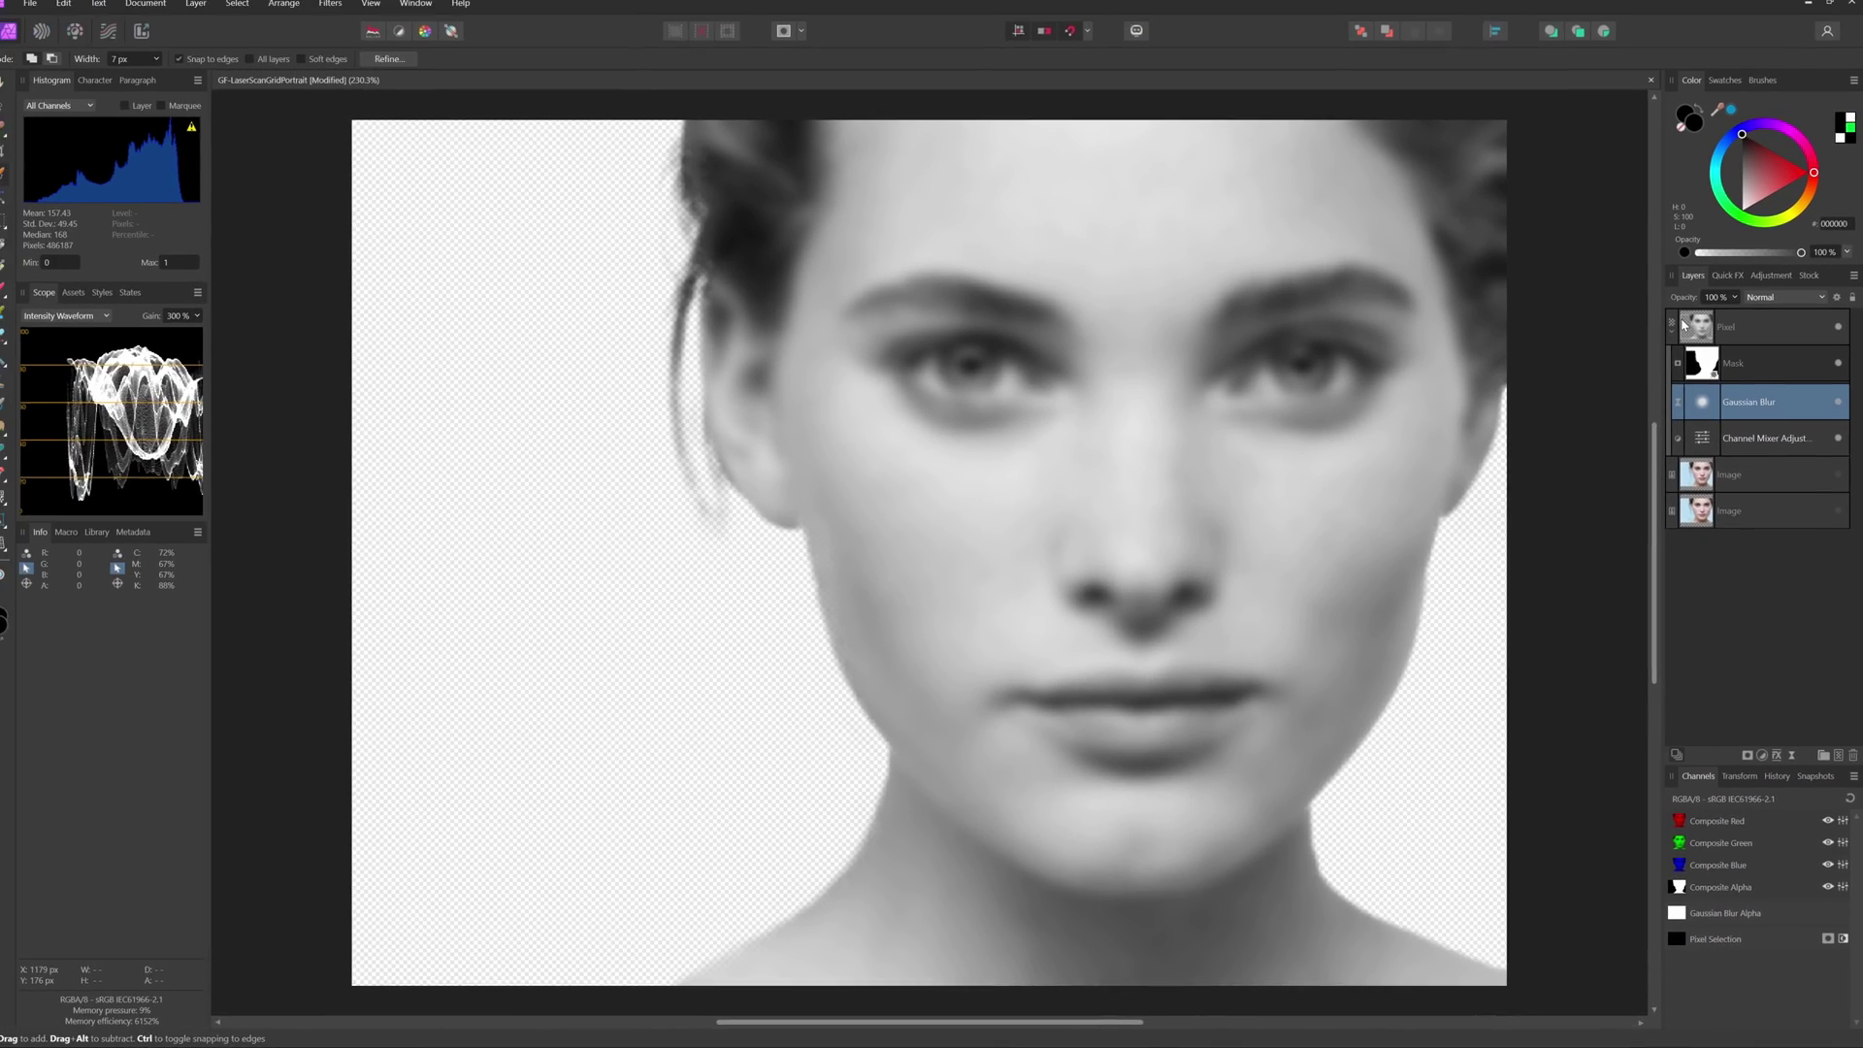
# Step: Add a black Fill layer above the Image layer, behind the portrait
pyautogui.click(1672, 327)
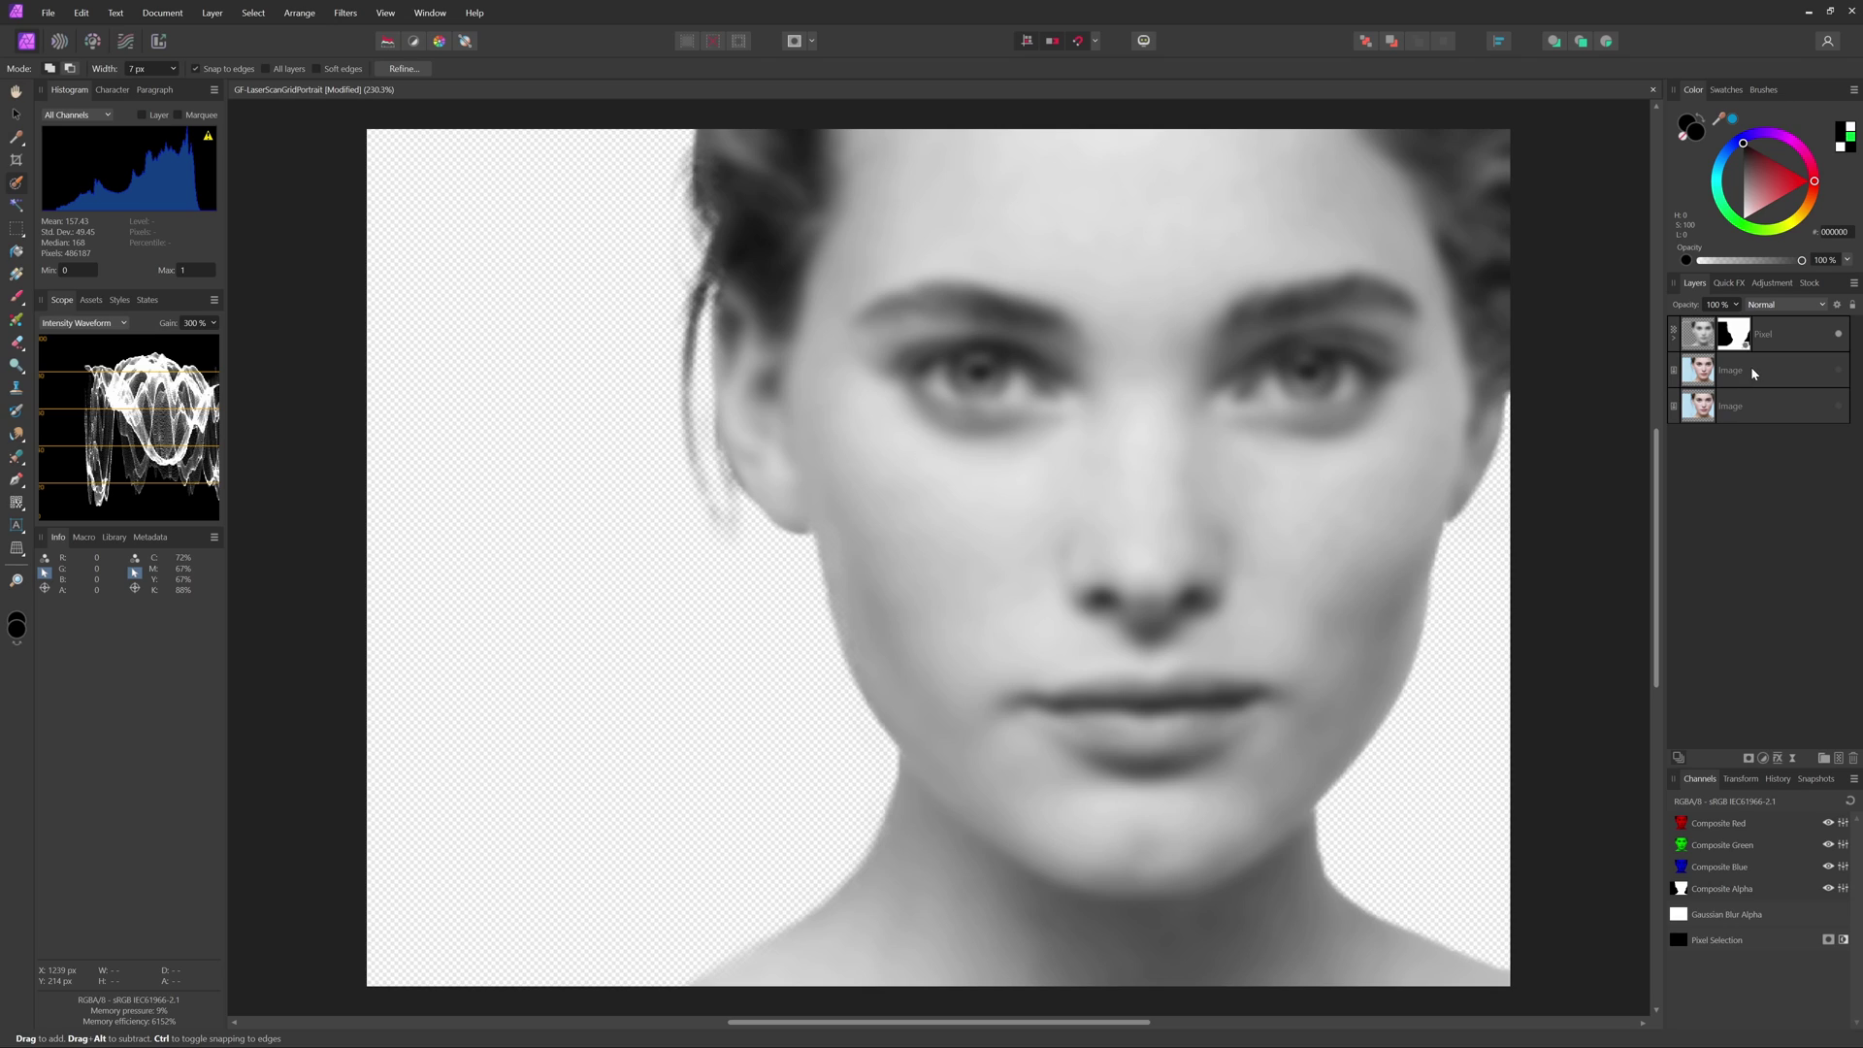
pyautogui.click(1752, 373)
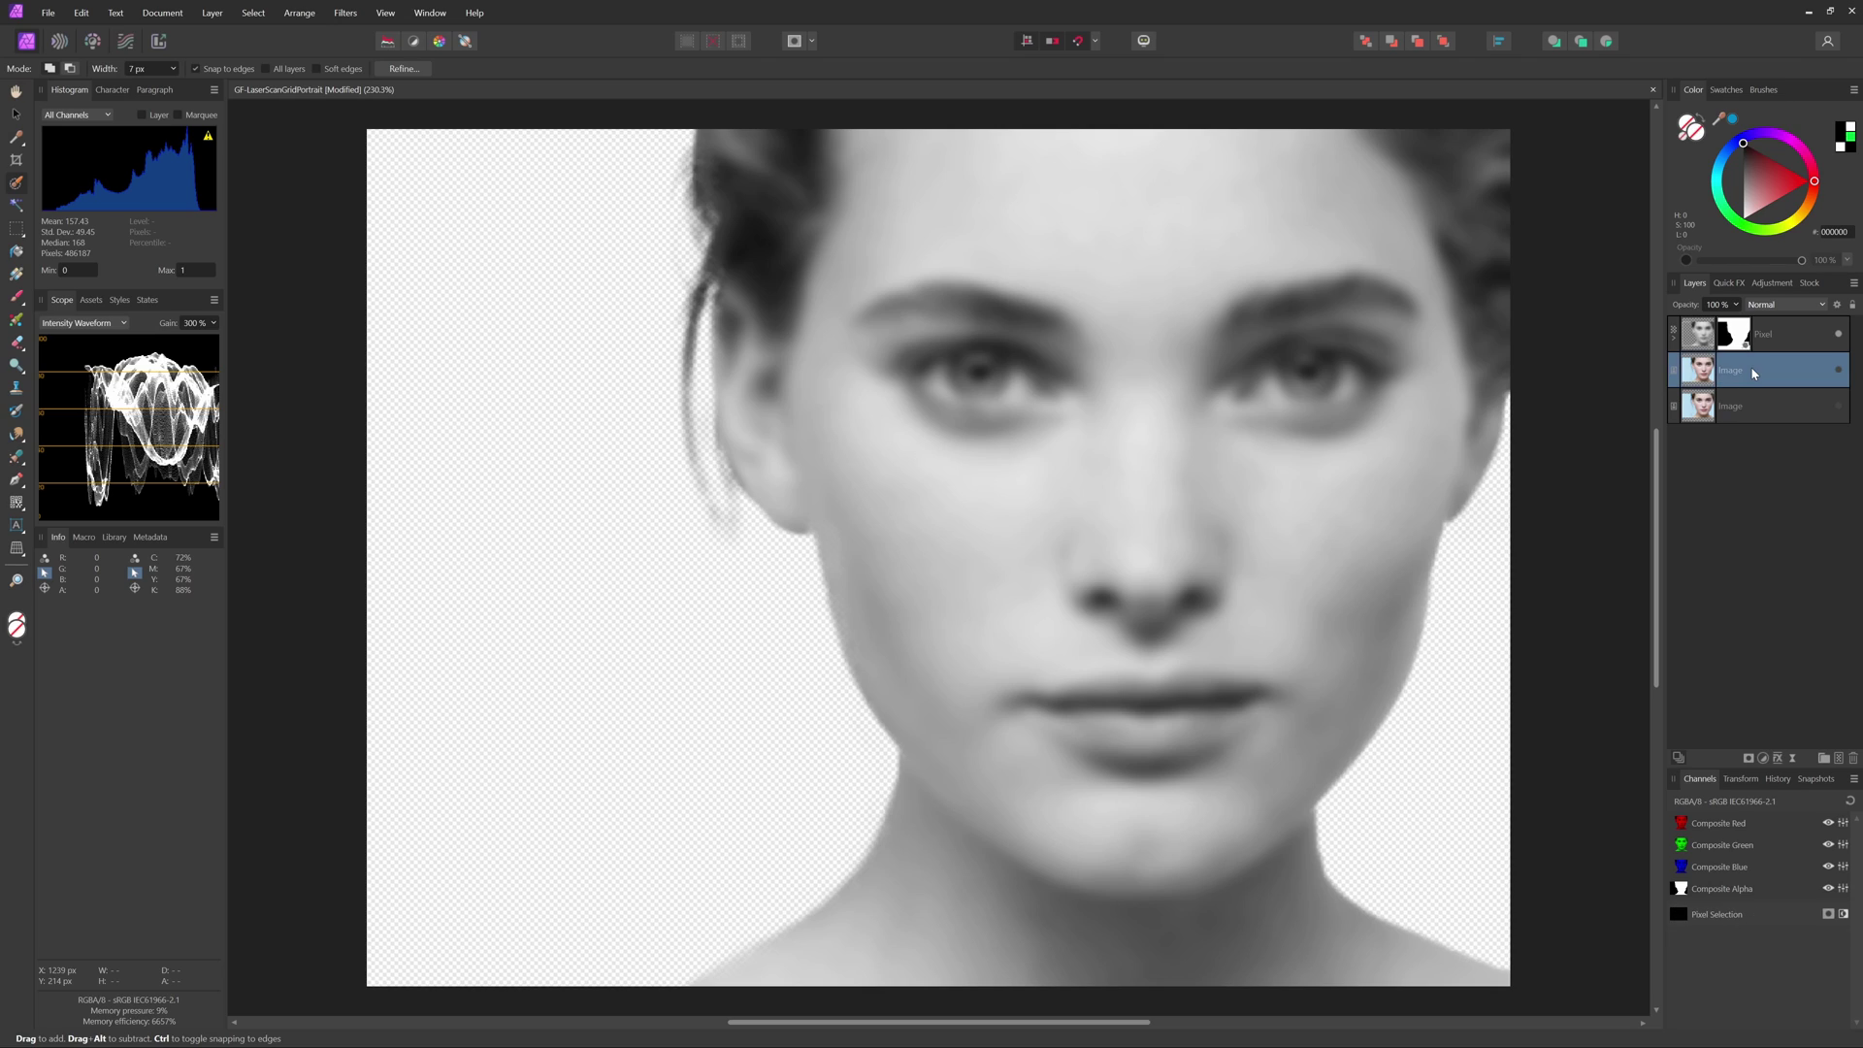
pyautogui.click(215, 14)
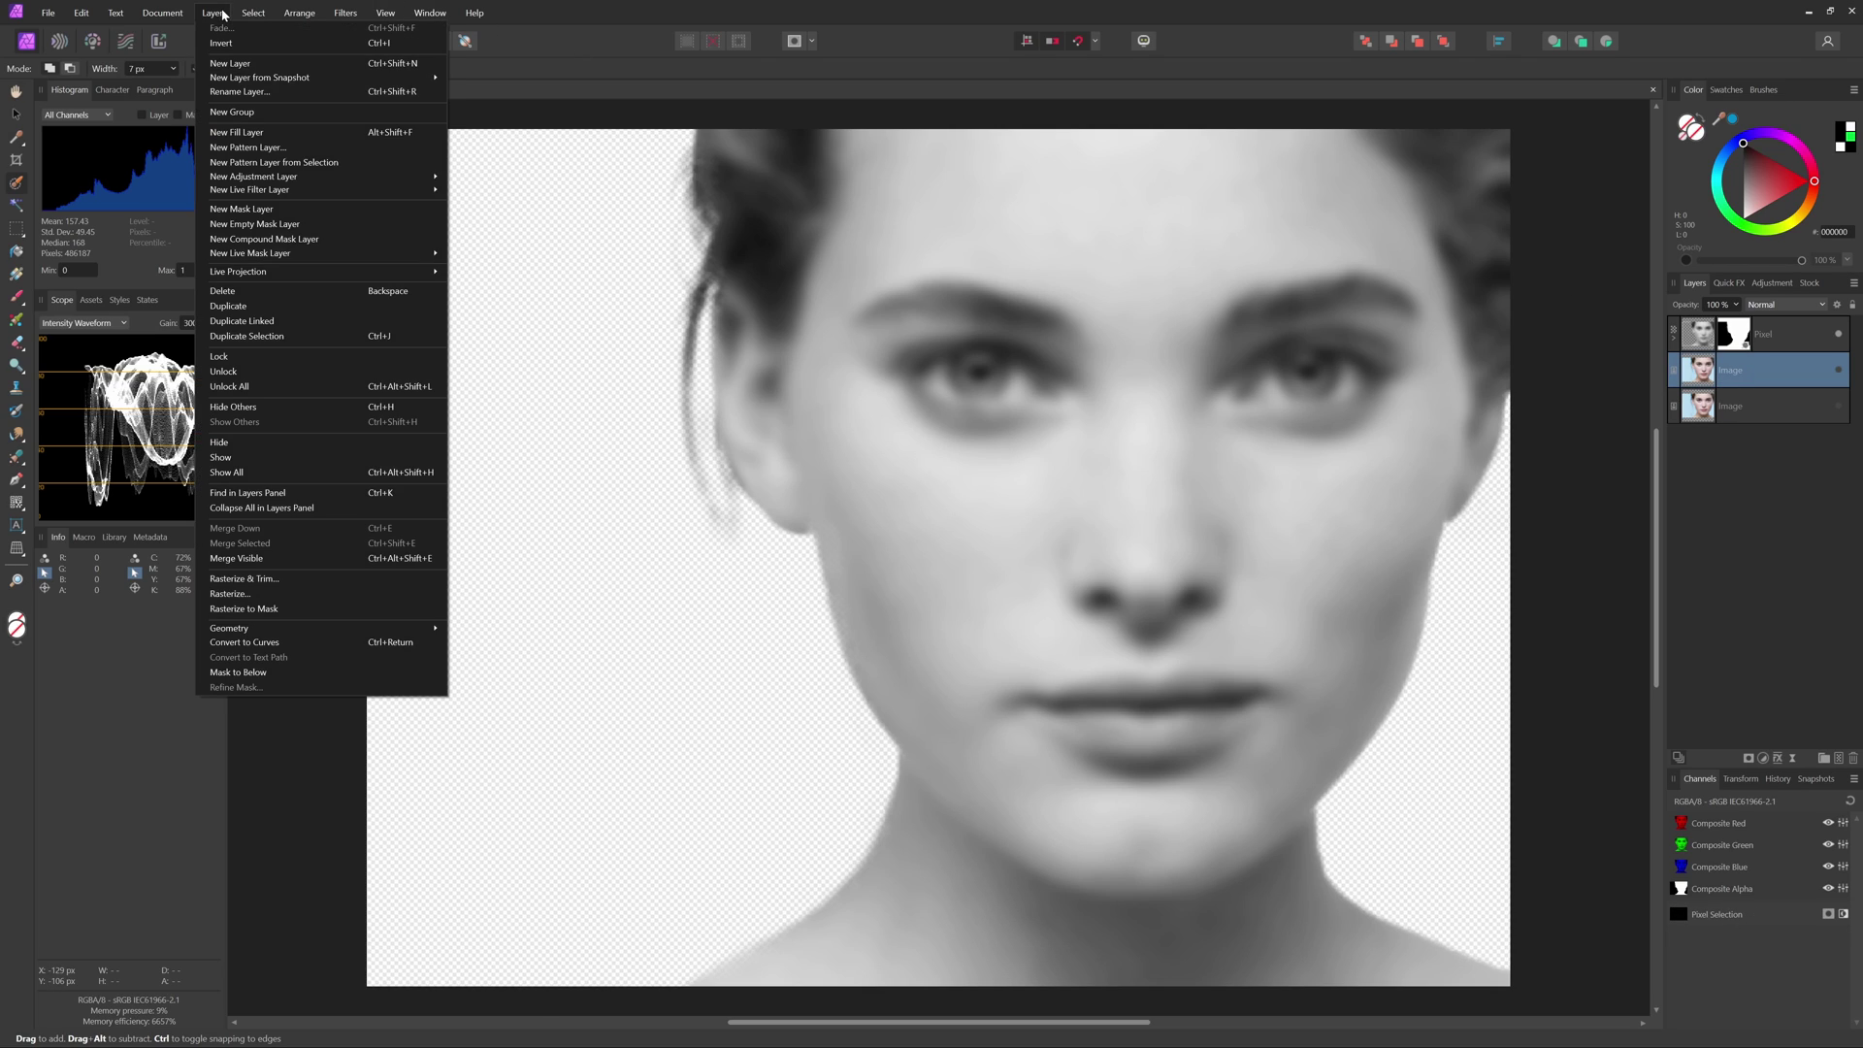
pyautogui.click(245, 132)
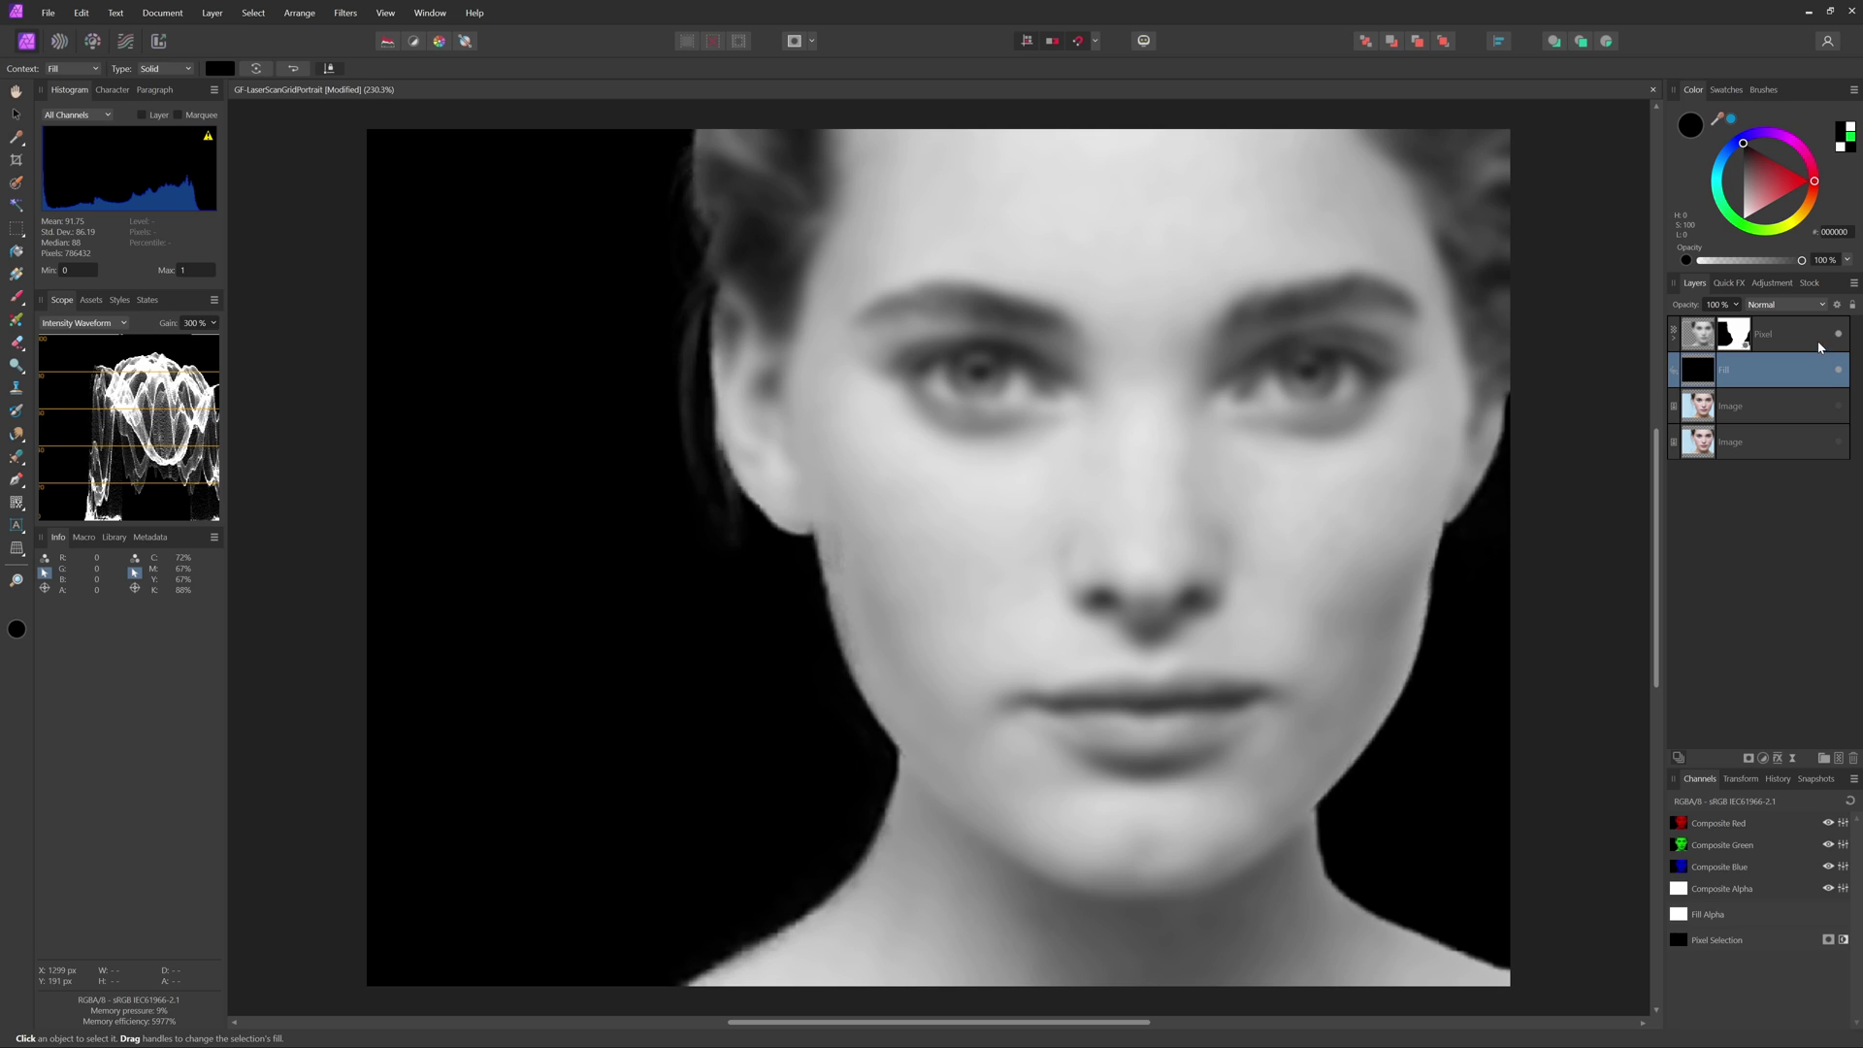
# Step: Group the Pixel layer and the black Fill layer together
pyautogui.click(1808, 339)
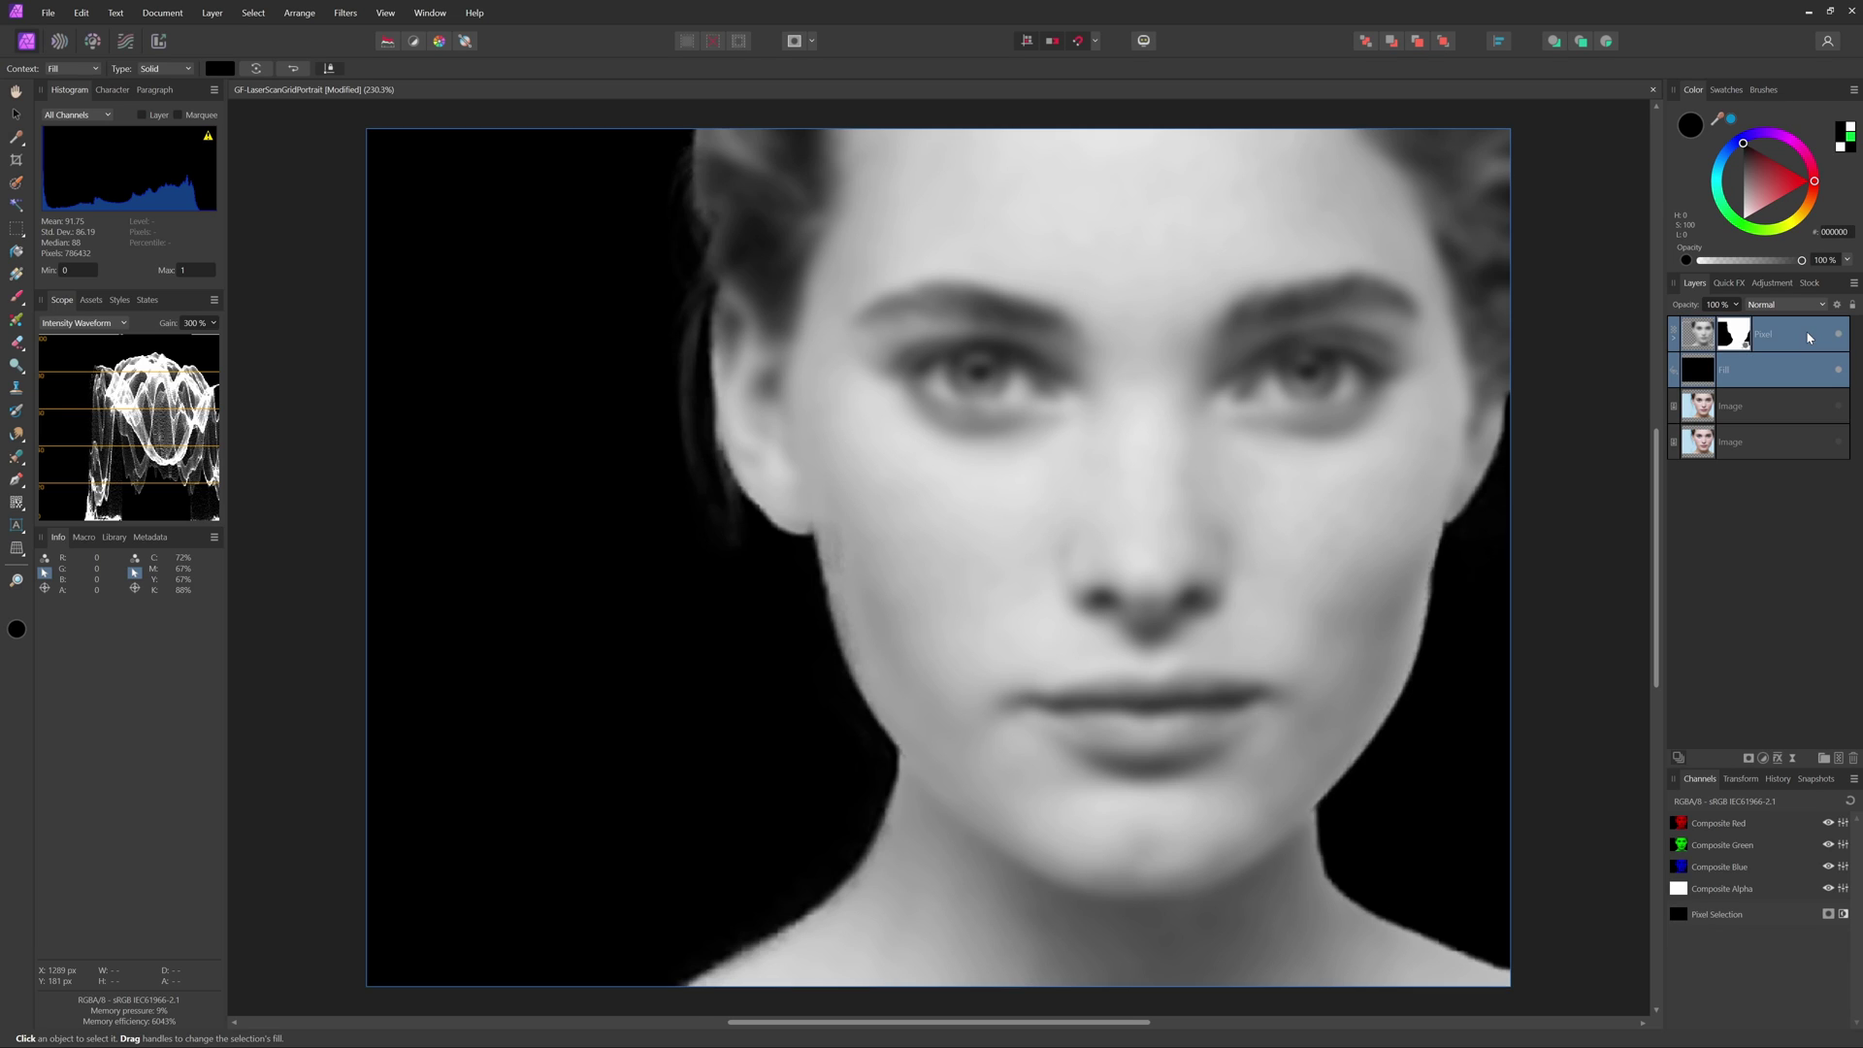
pyautogui.rightClick(1804, 339)
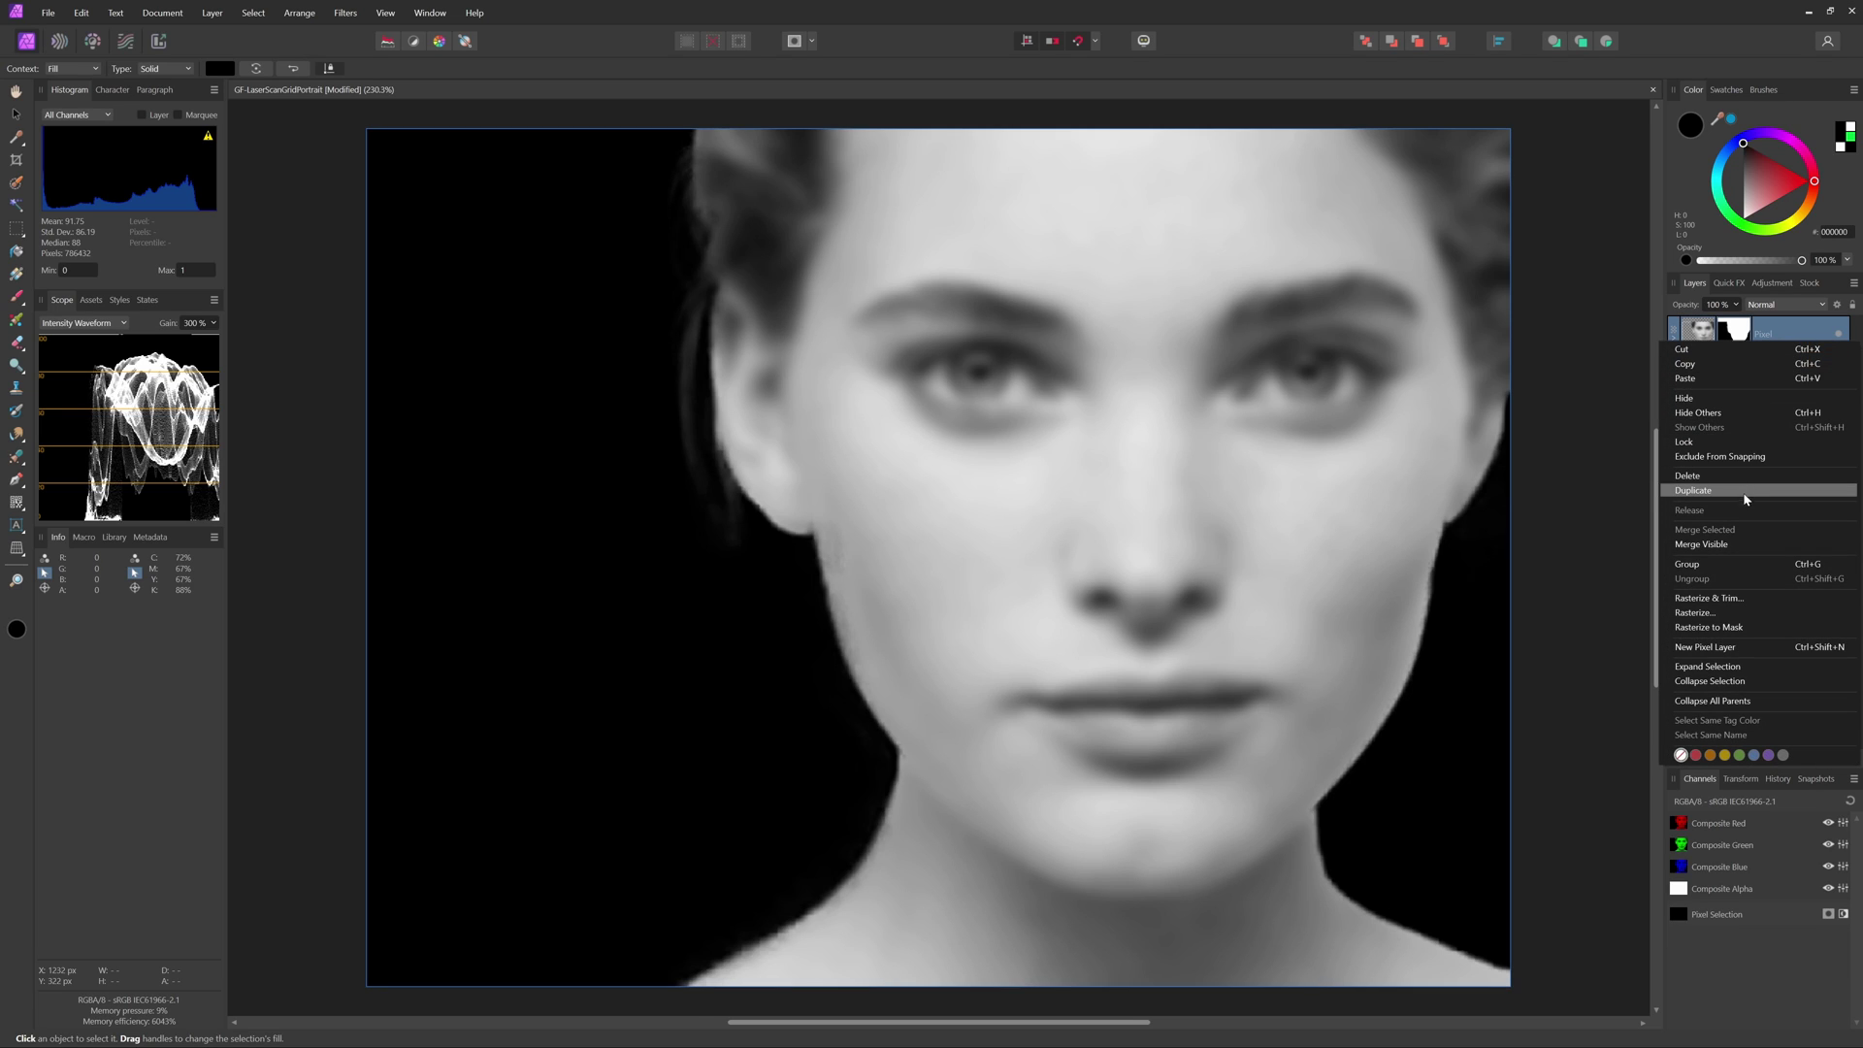
pyautogui.click(1737, 564)
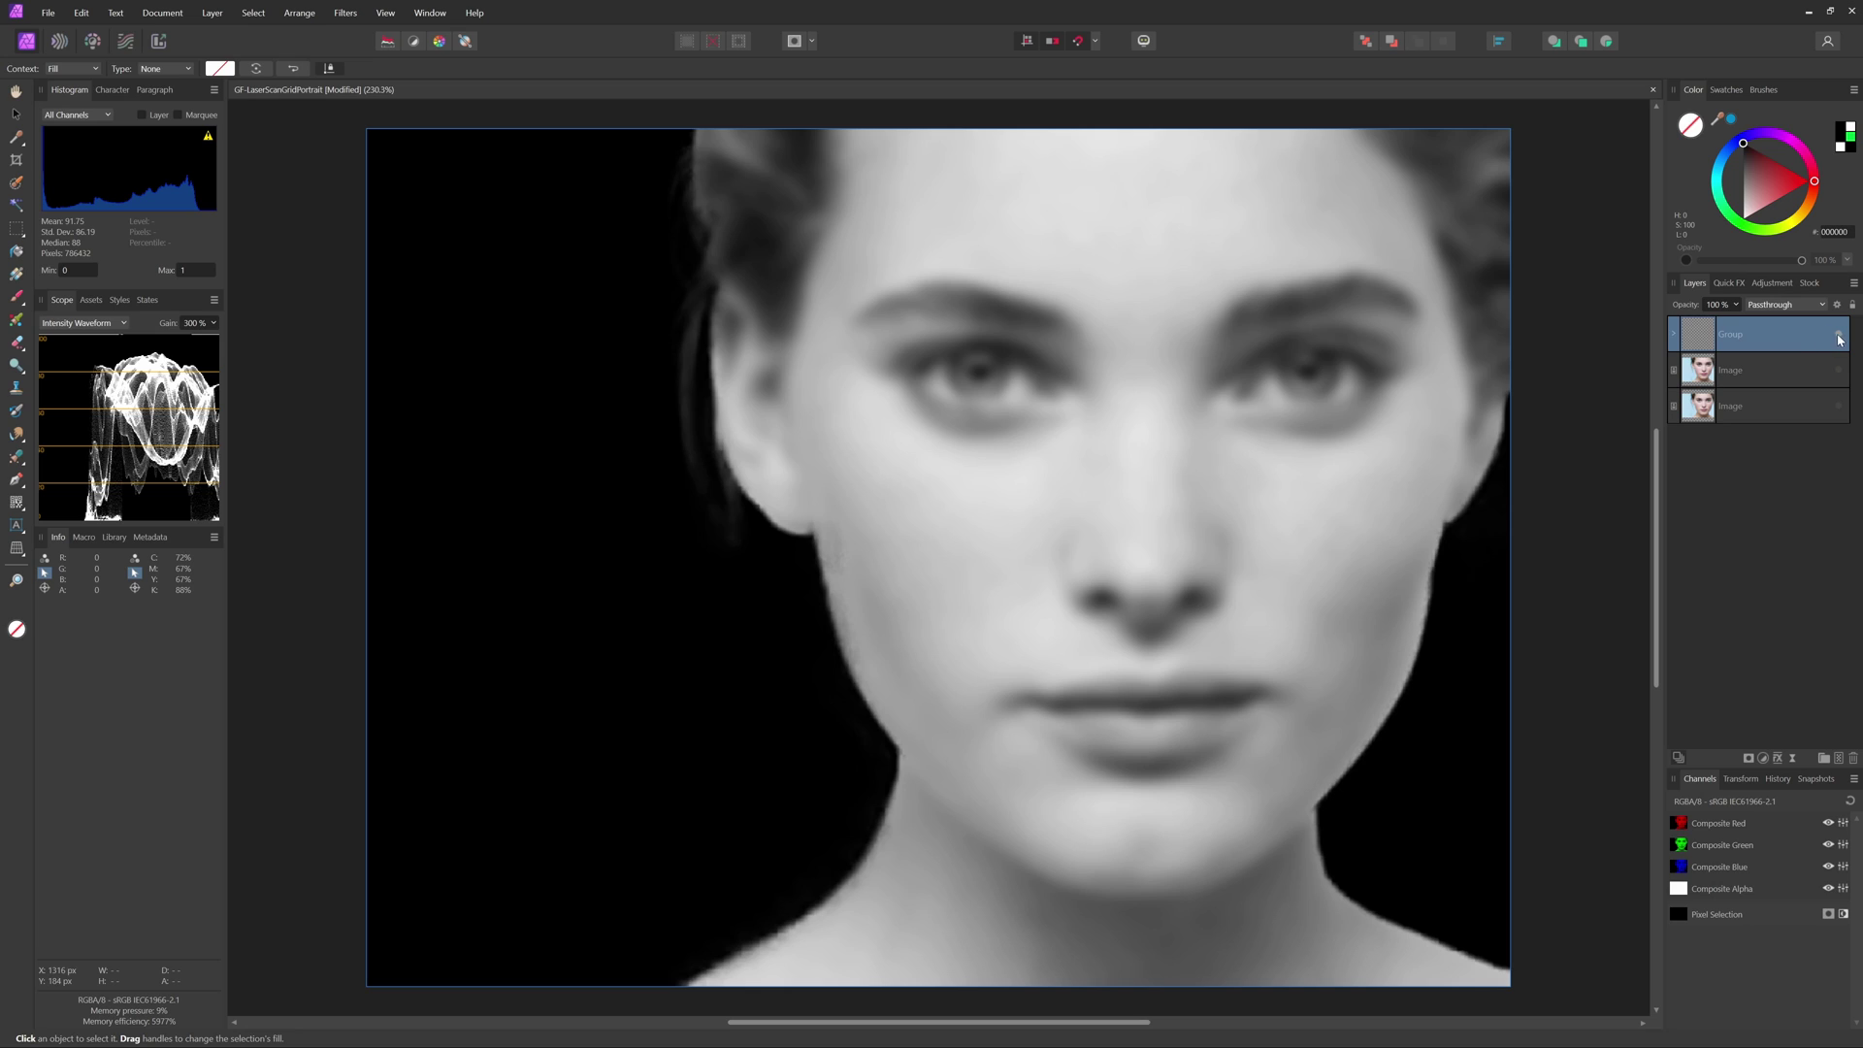
# Step: Hide the portrait group and draw a 2 pt vertical line down the canvas's left edge
pyautogui.click(1838, 335)
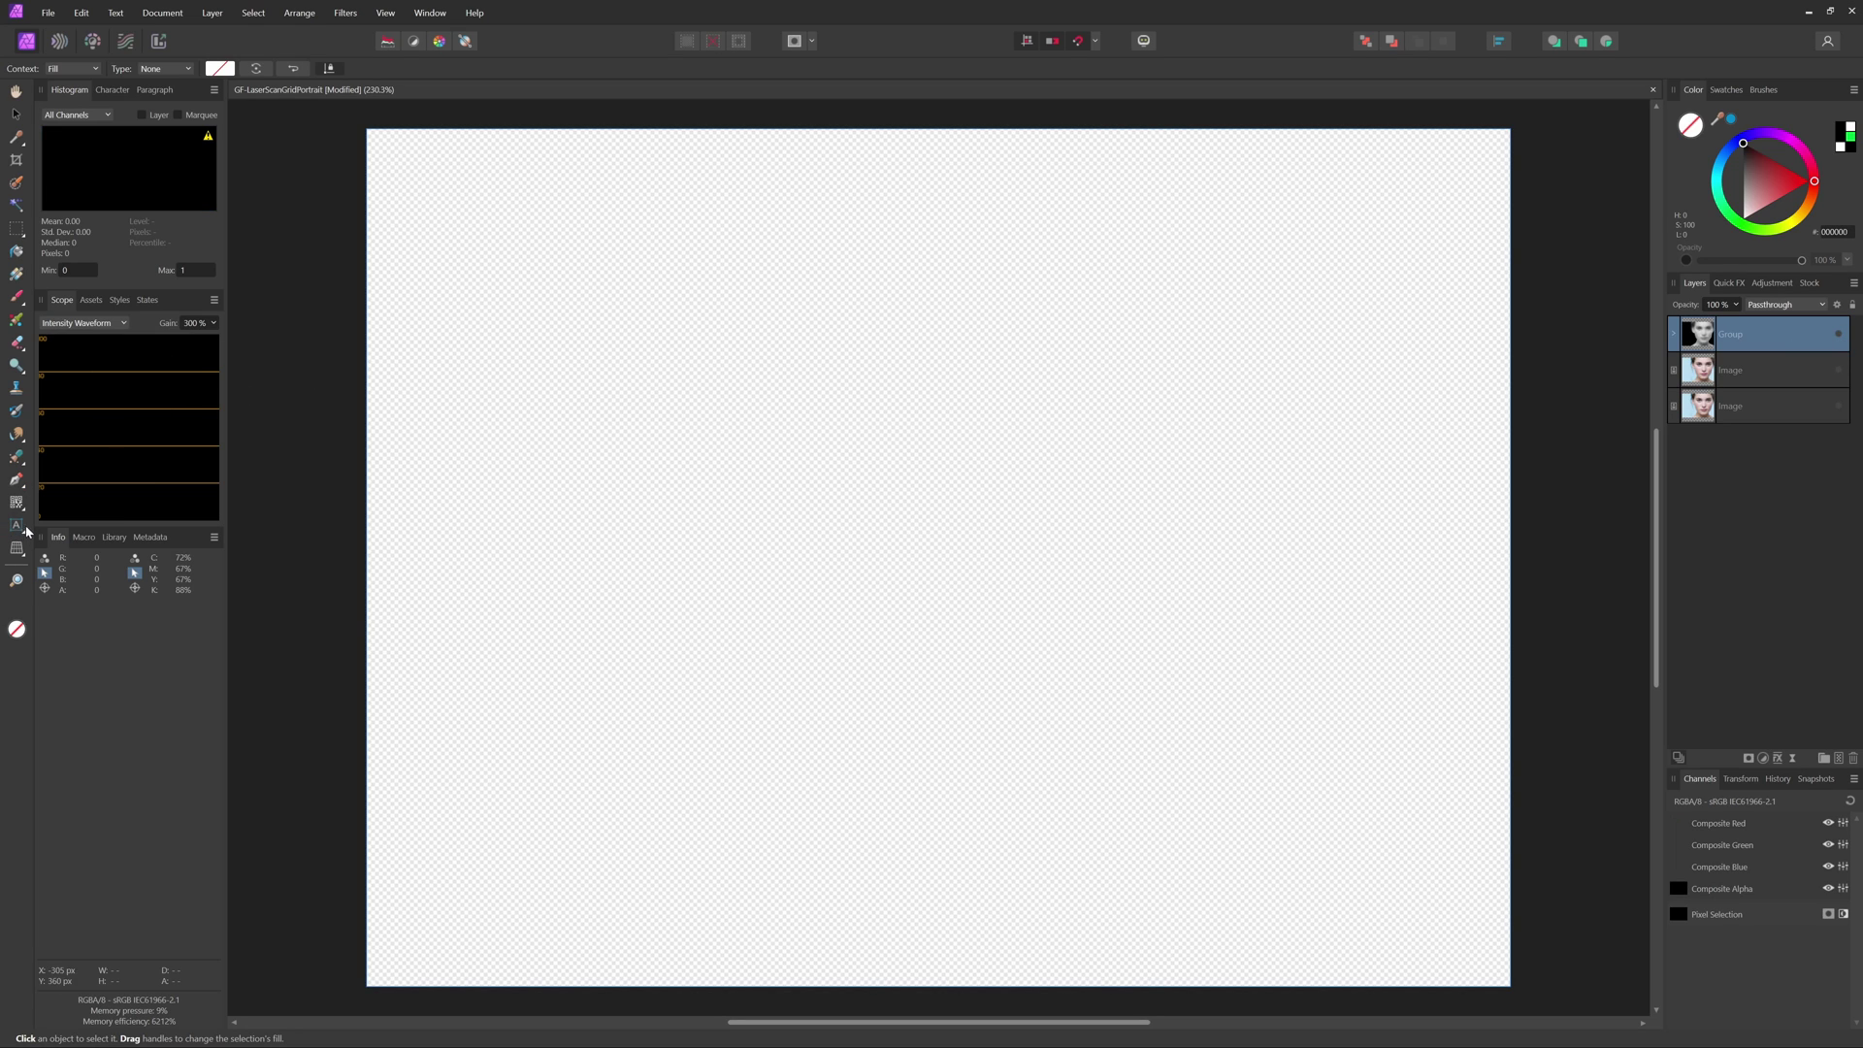
pyautogui.click(16, 479)
pyautogui.click(367, 129)
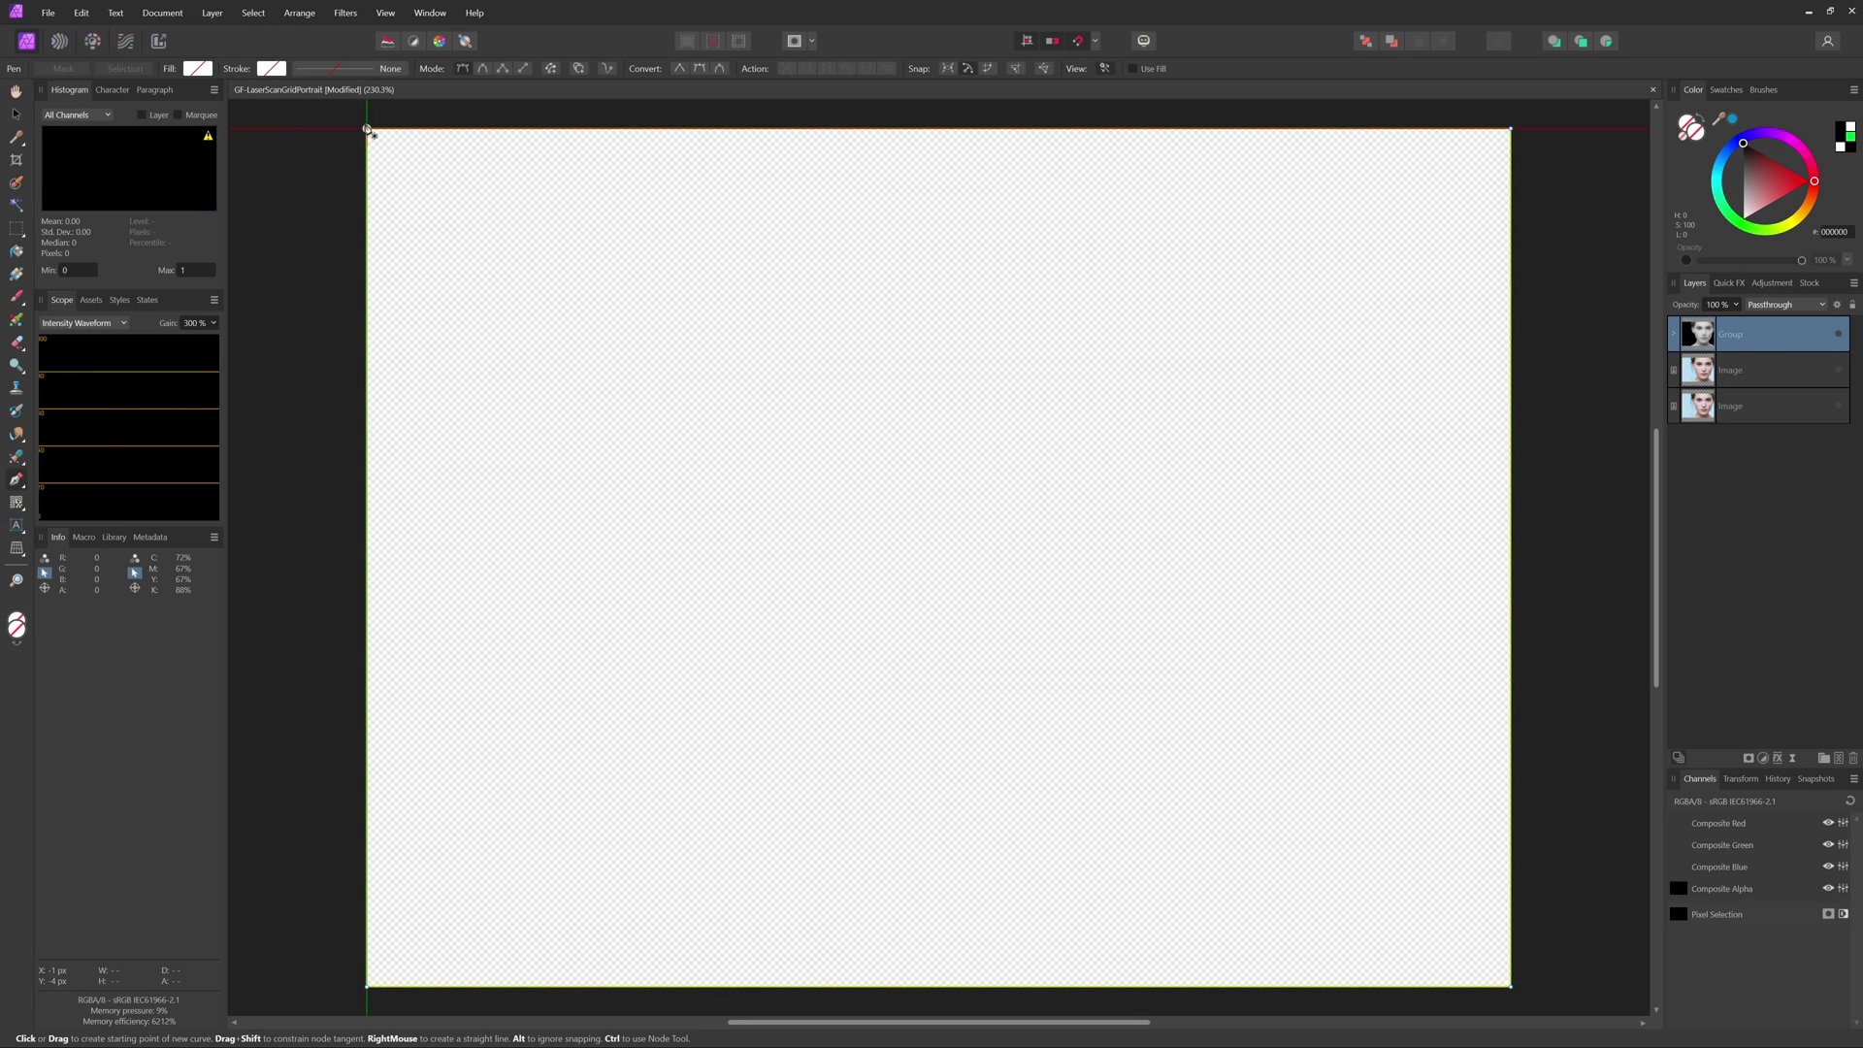
pyautogui.click(367, 987)
pyautogui.click(335, 68)
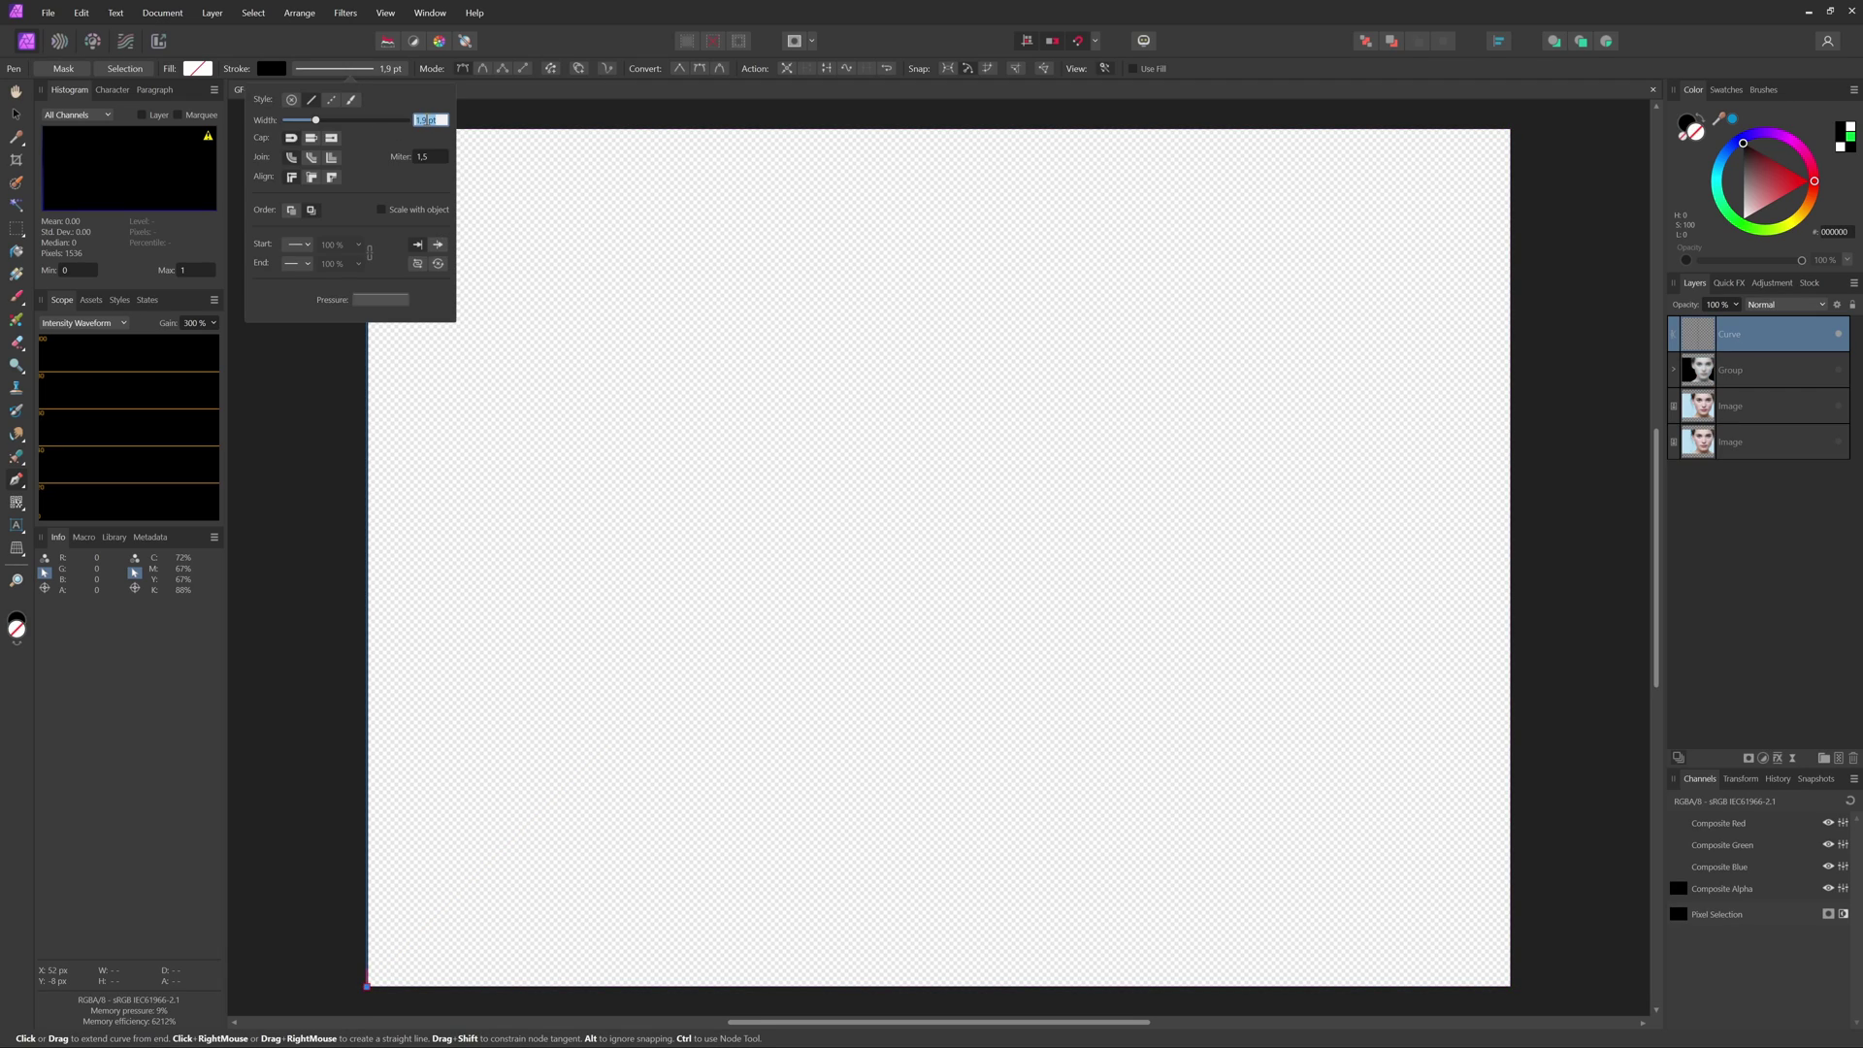
pyautogui.write('2')
pyautogui.press('Return')
# Step: Set up Move/Duplicate with a 15 px horizontal offset and 70 copies
pyautogui.press('v')
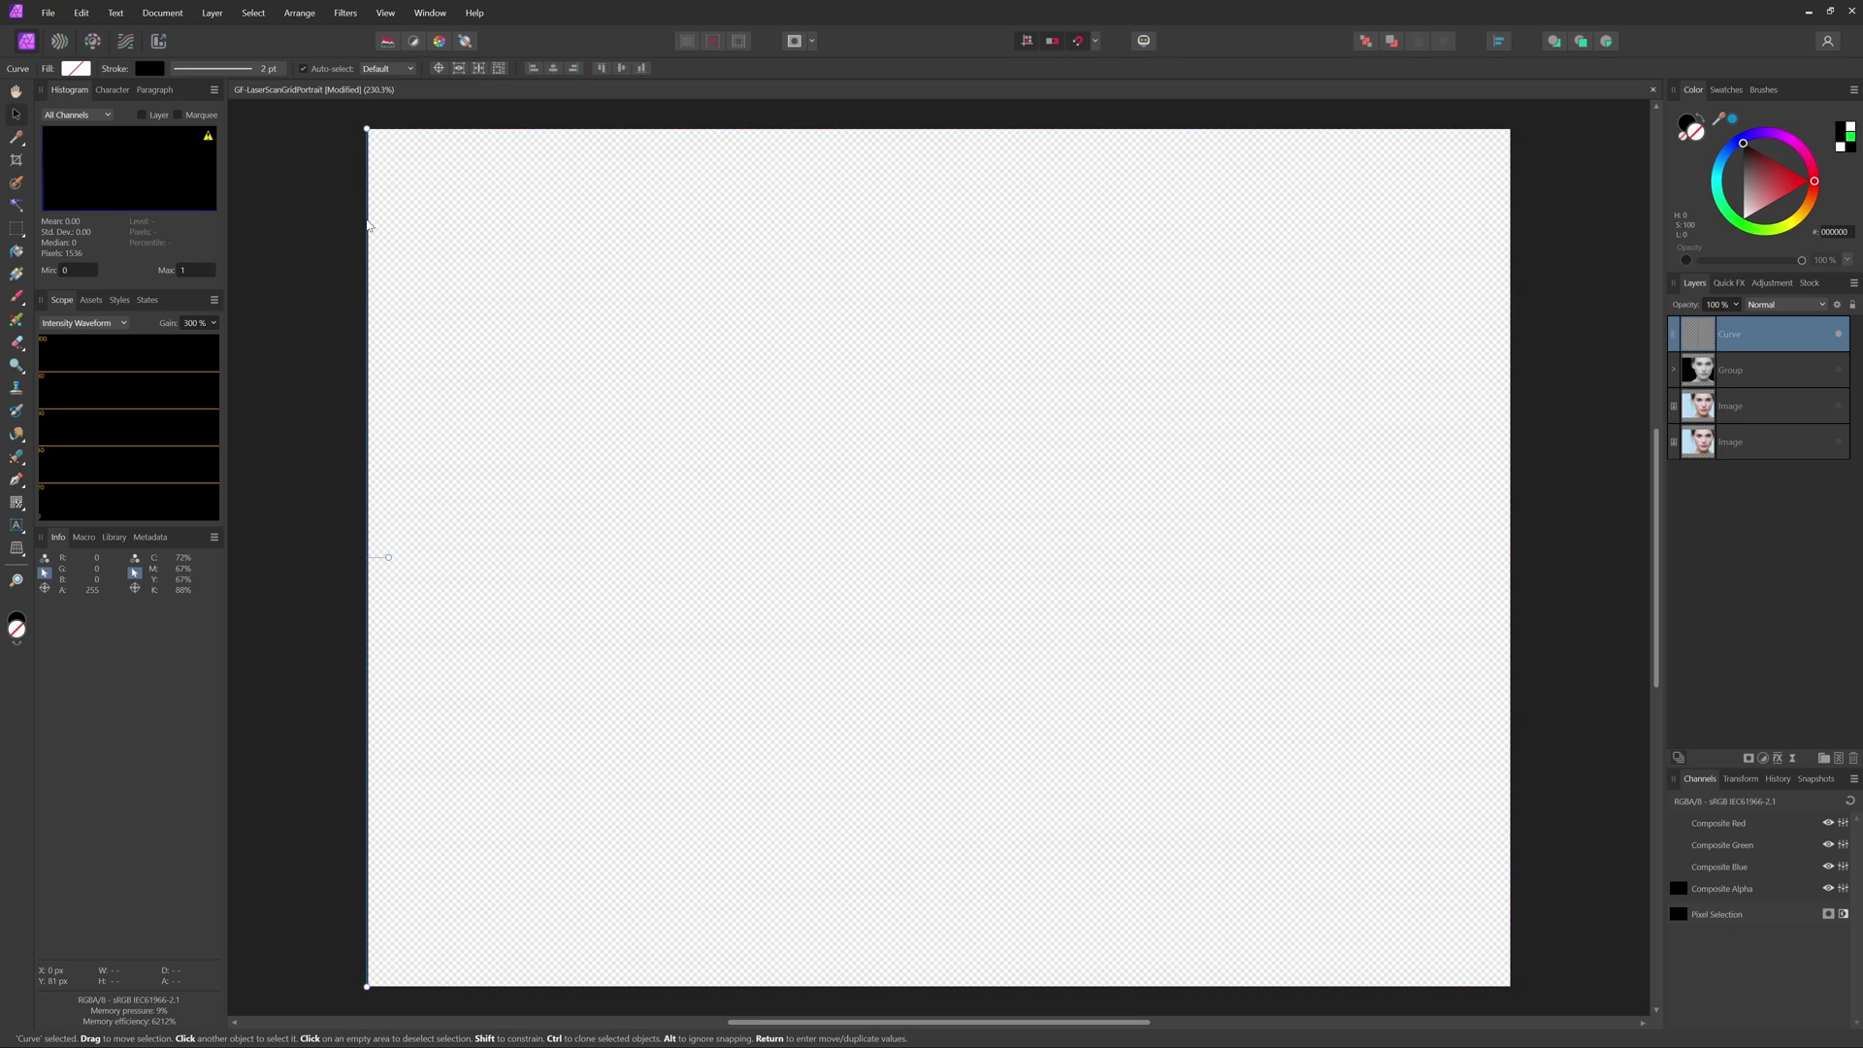
pyautogui.press('Return')
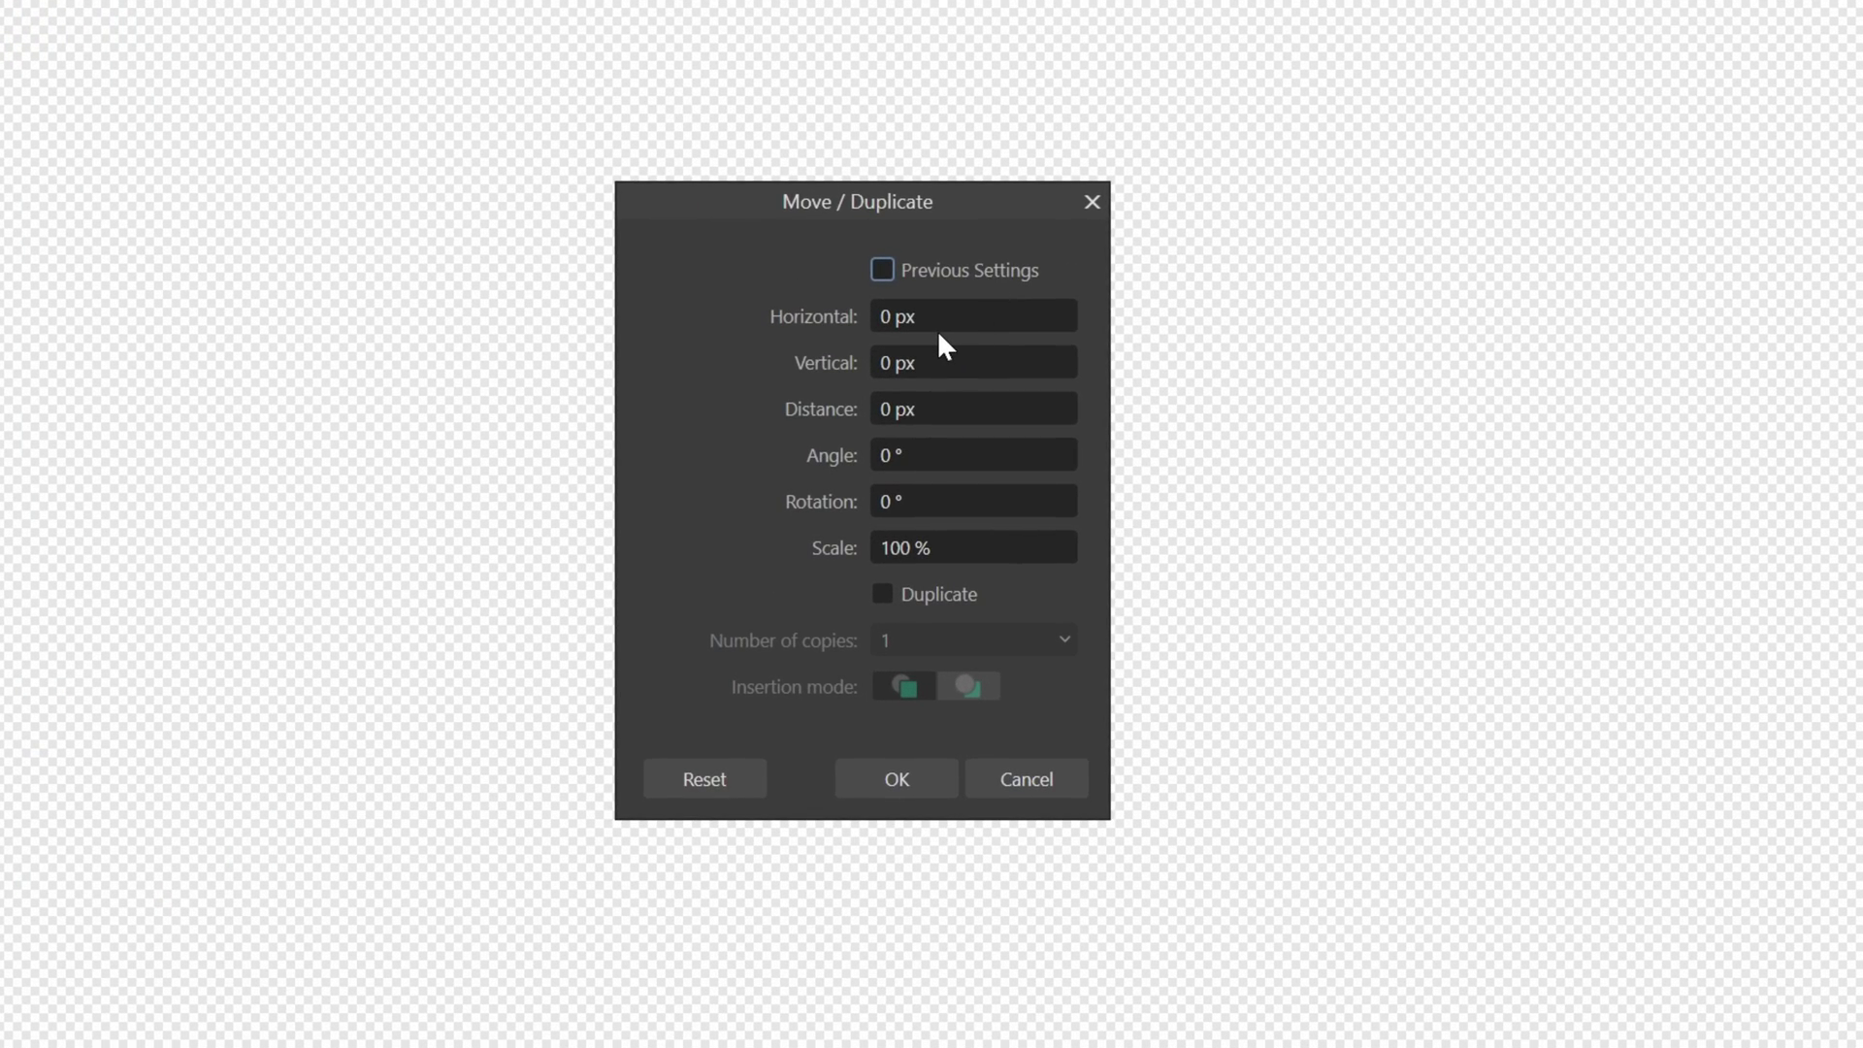
pyautogui.click(883, 318)
pyautogui.write('15')
pyautogui.press('Tab')
pyautogui.click(940, 592)
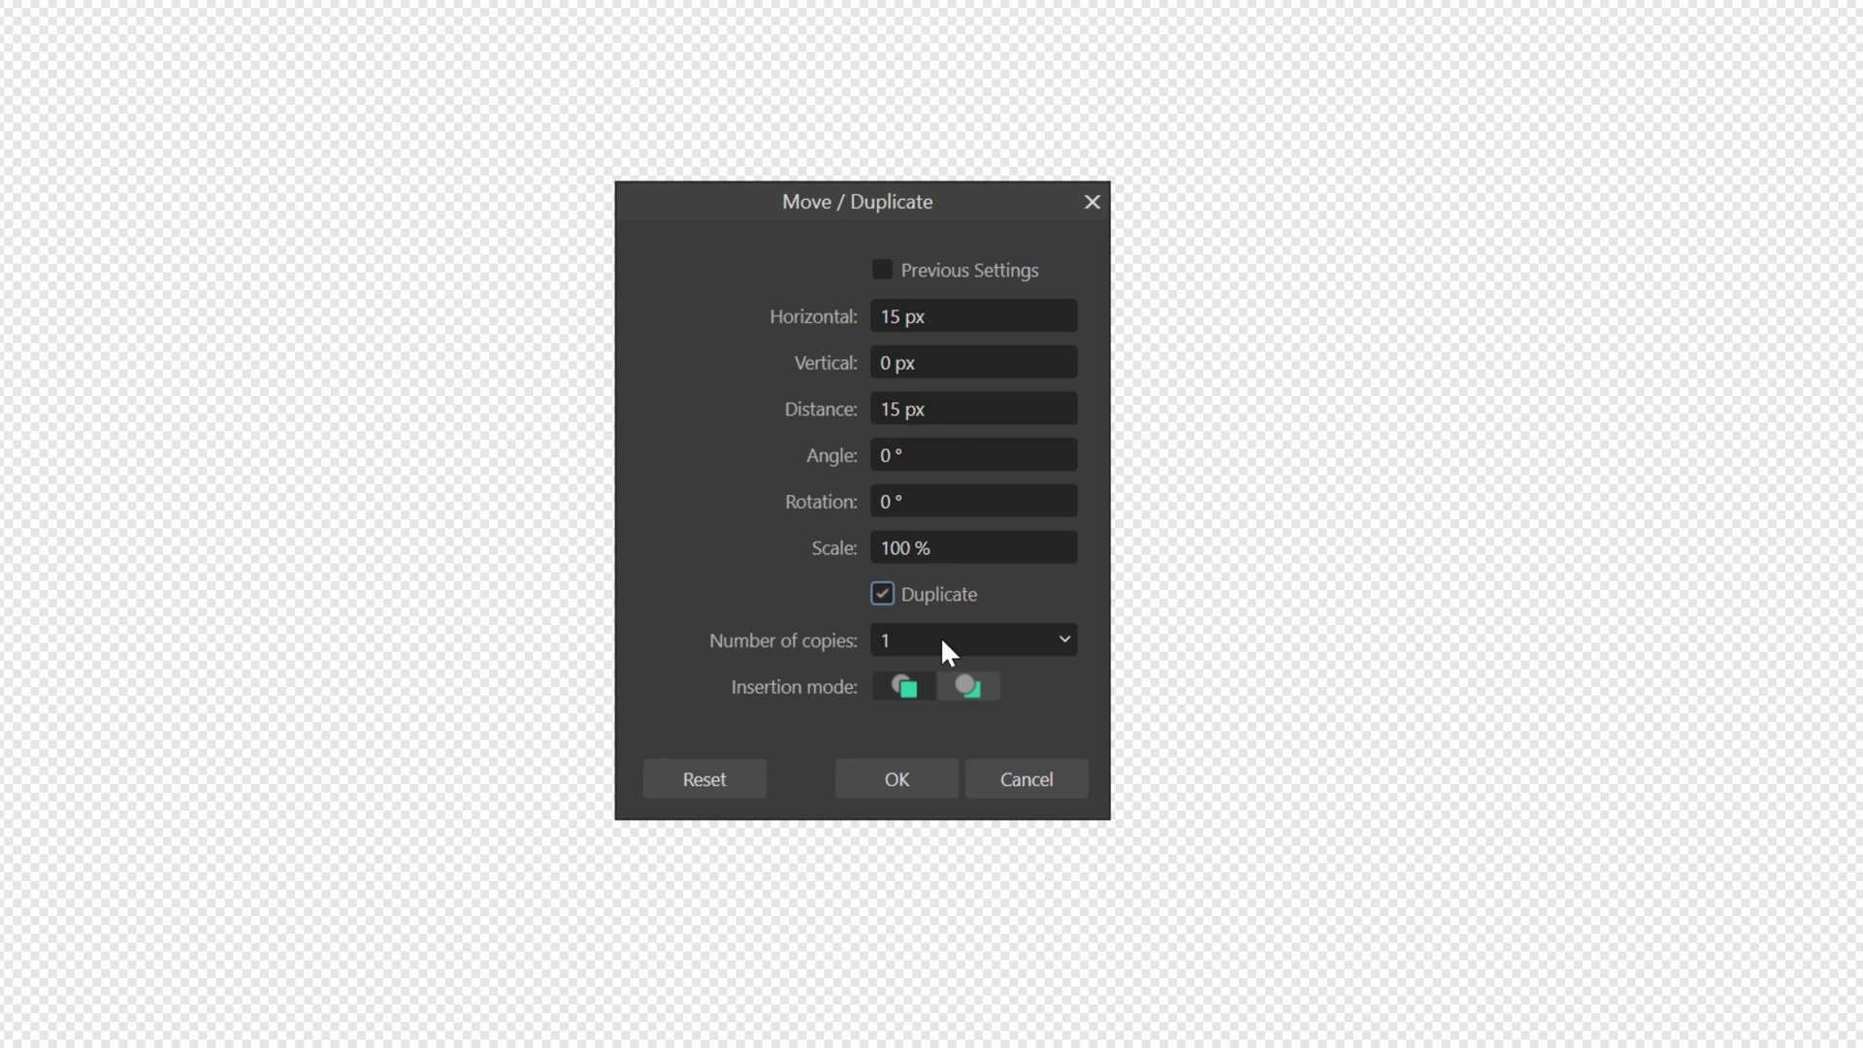
pyautogui.click(943, 638)
pyautogui.write('30')
pyautogui.press('Tab')
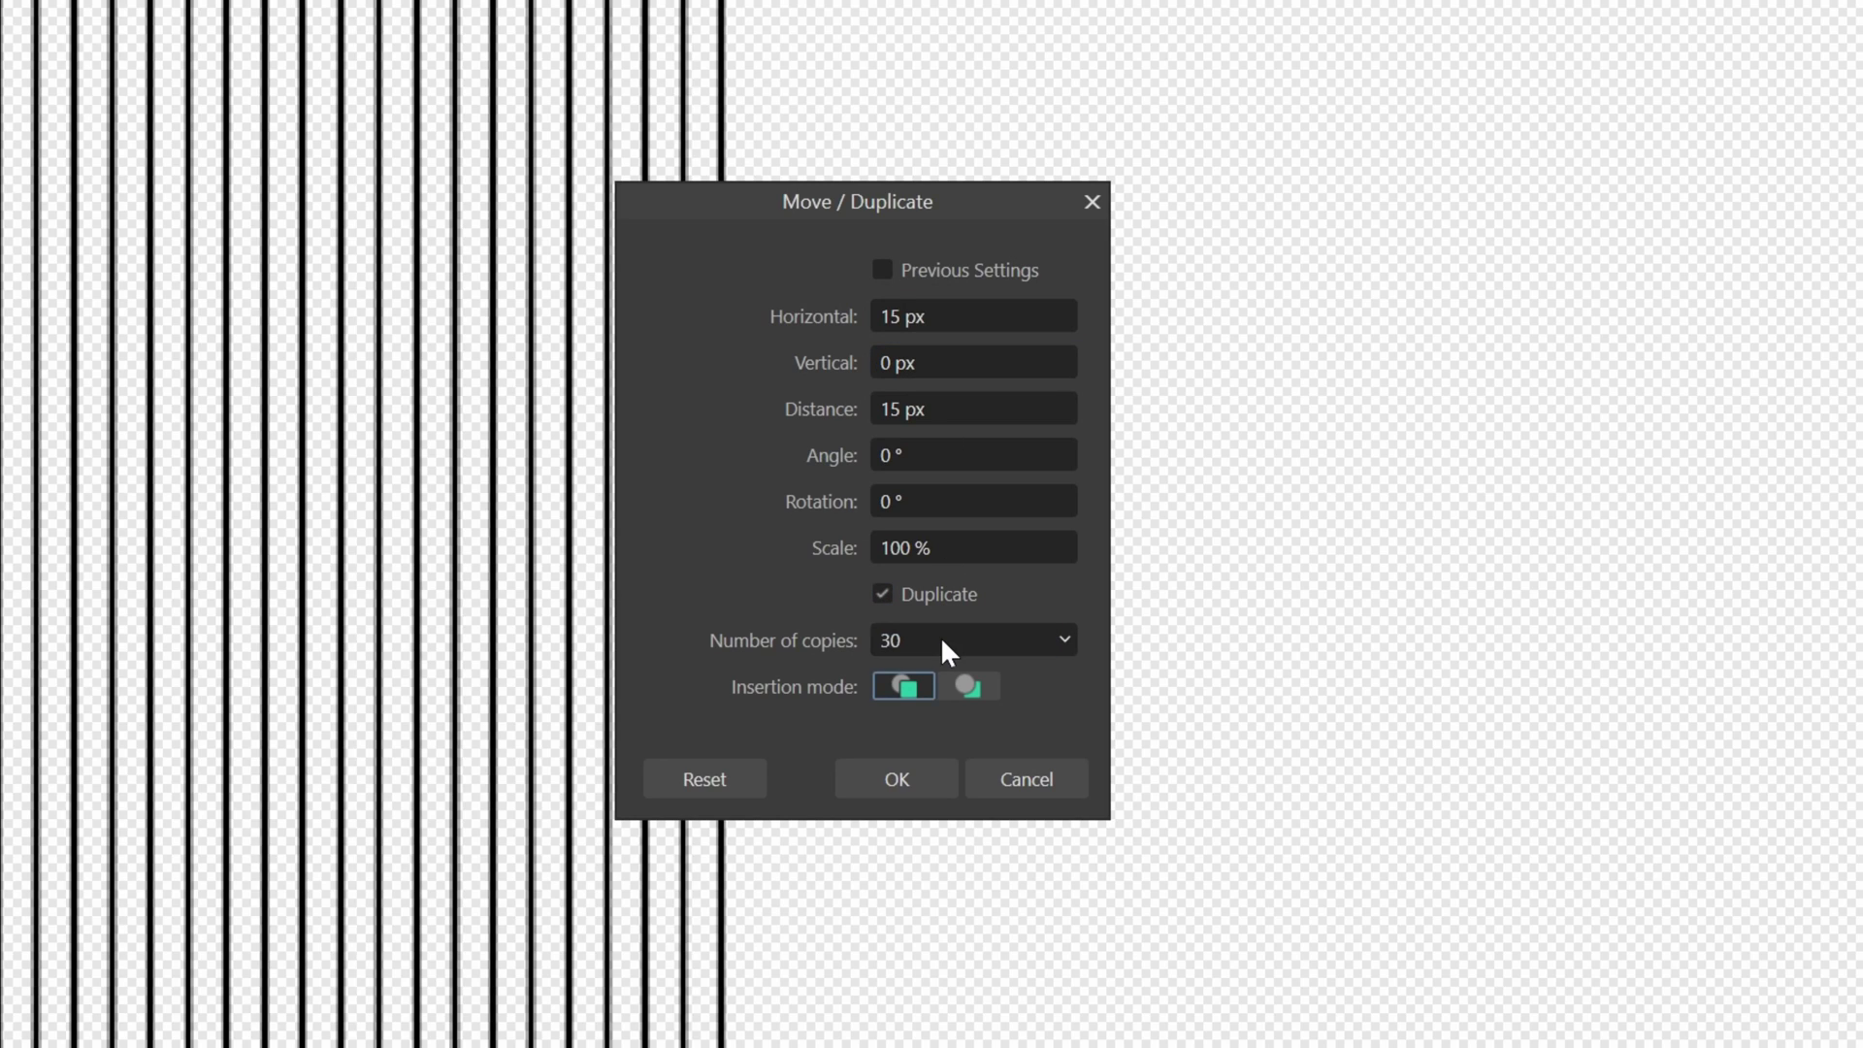
pyautogui.click(944, 641)
pyautogui.write('70')
pyautogui.press('Tab')
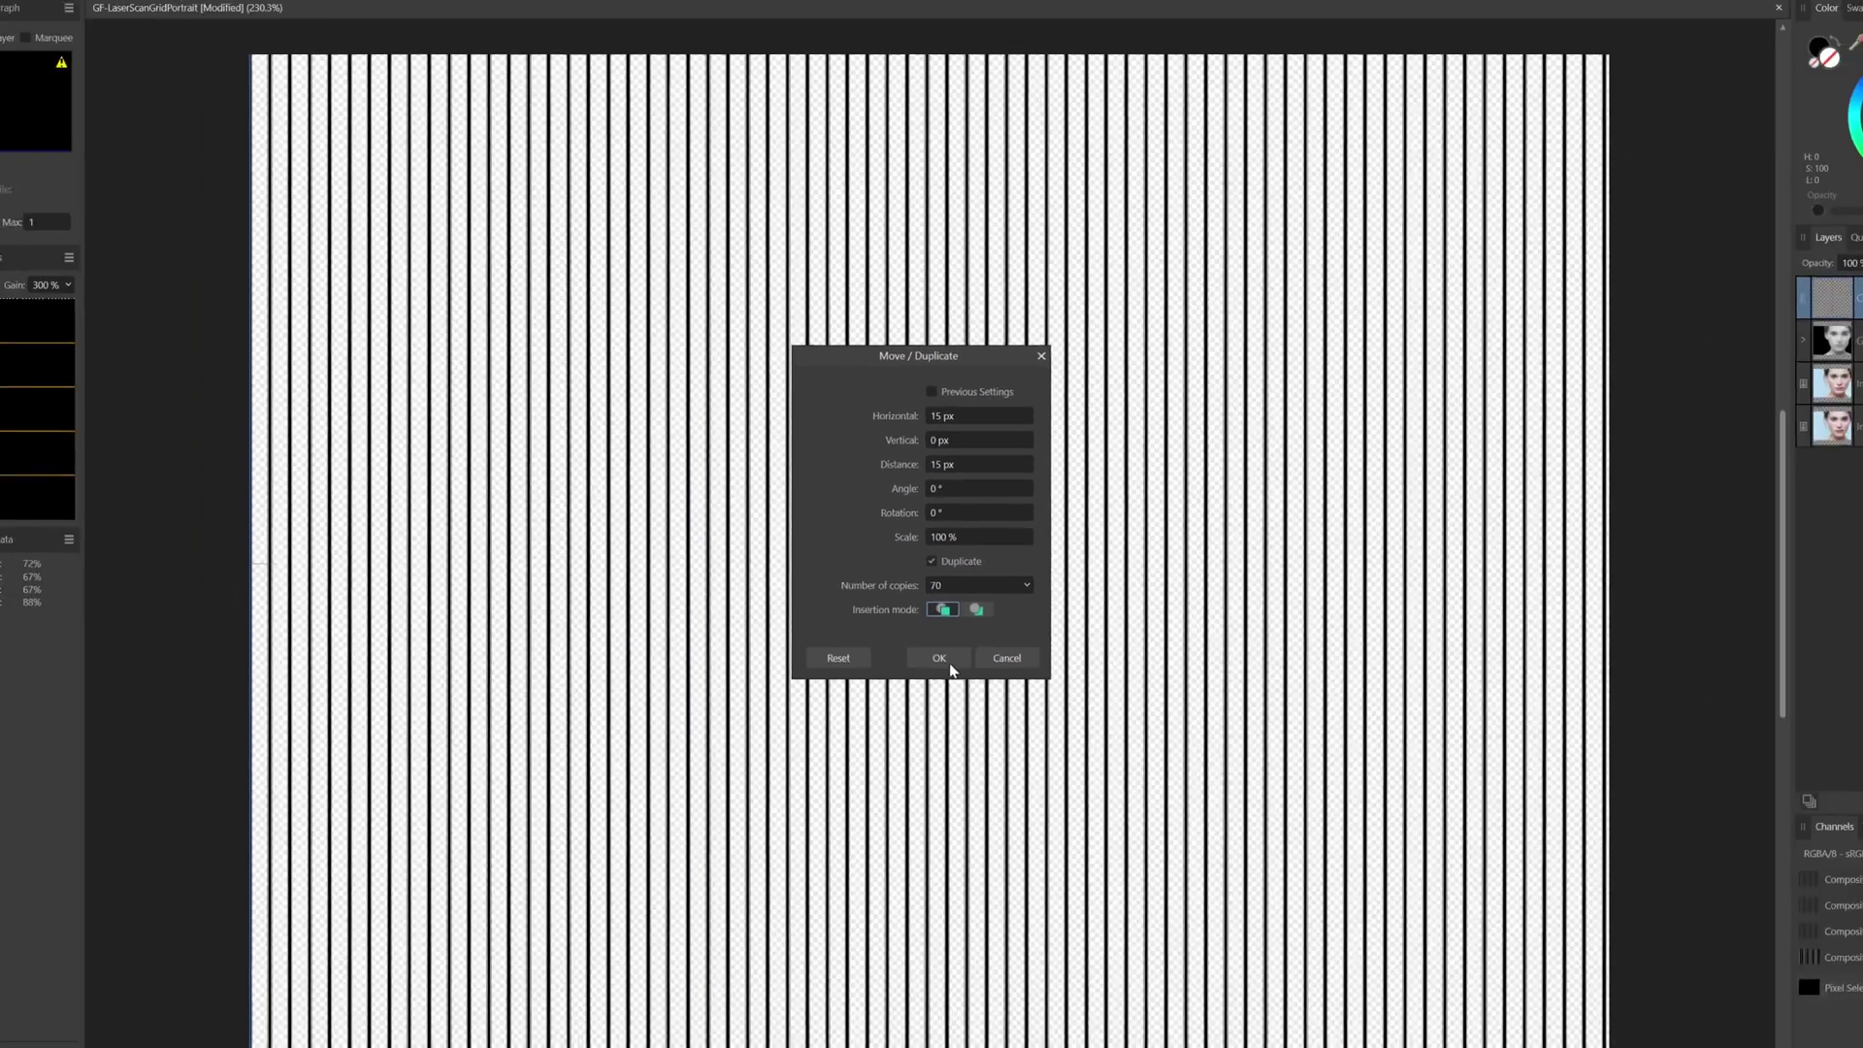
# Step: Confirm the duplicates and group all 71 vertical line layers
pyautogui.click(927, 778)
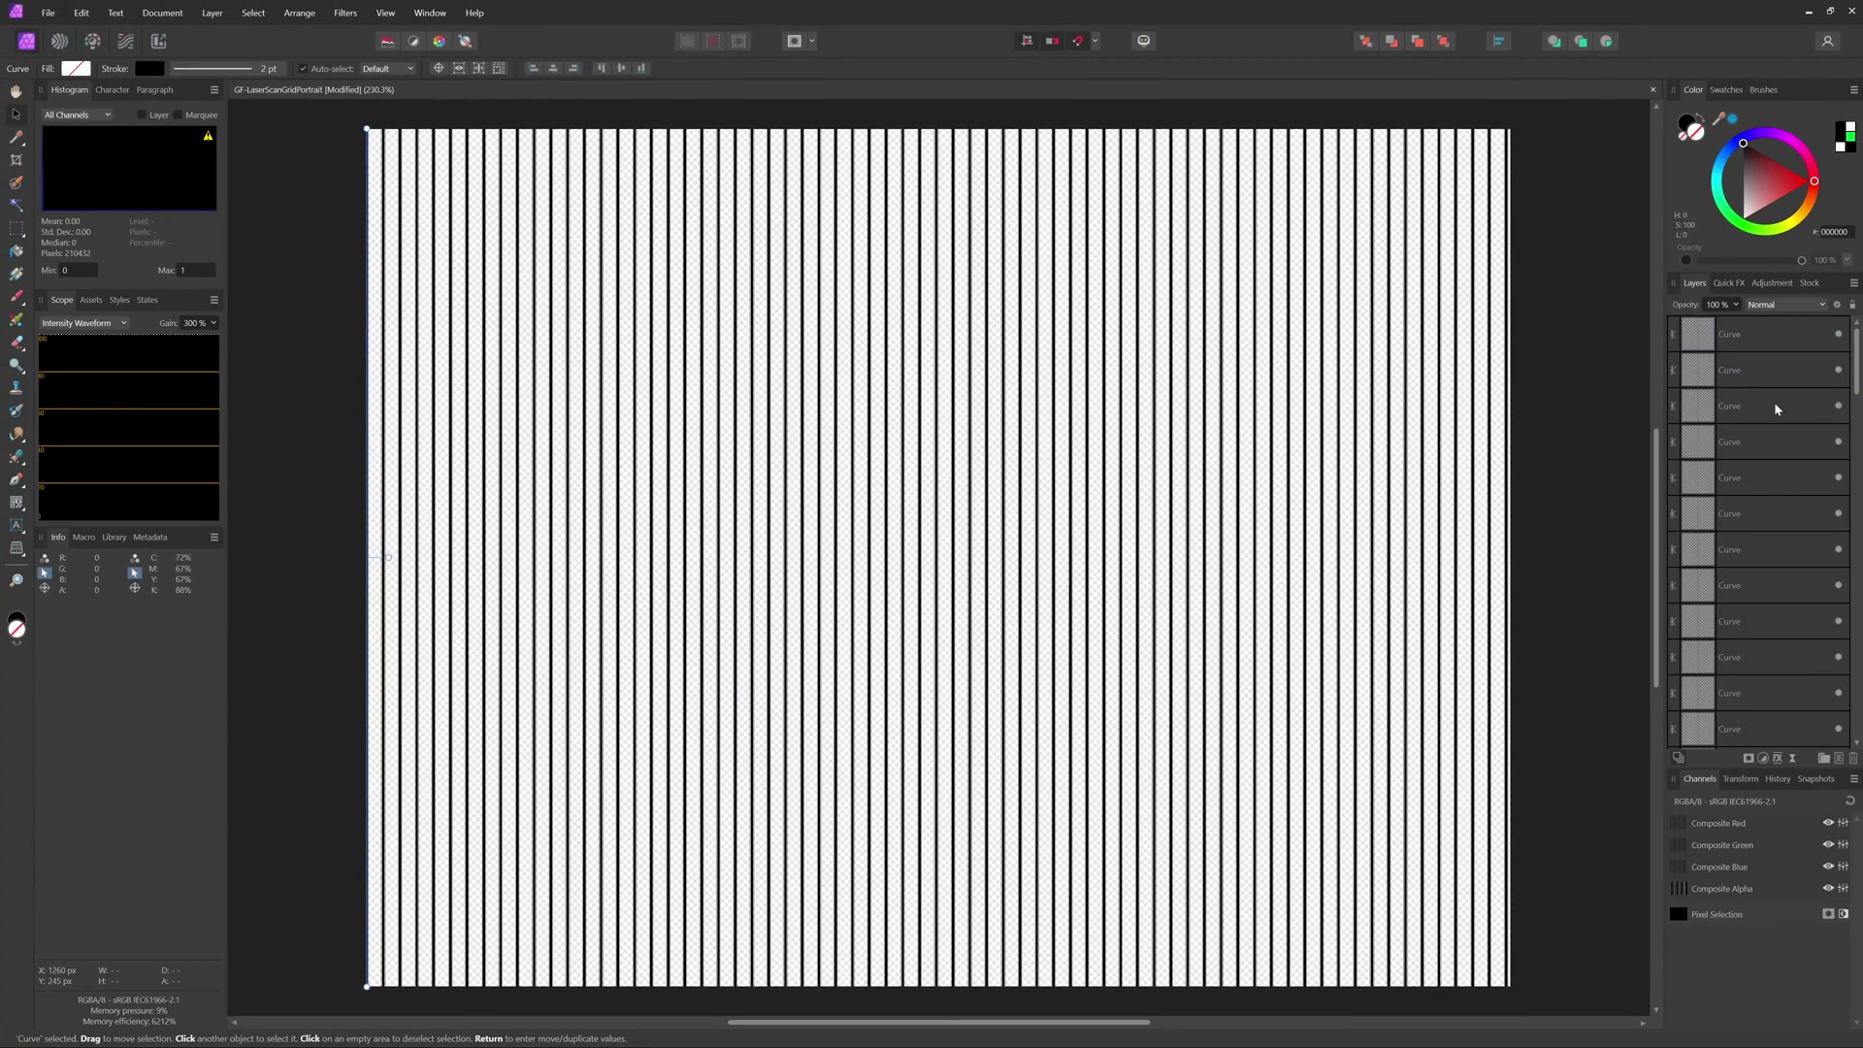
pyautogui.click(1764, 334)
pyautogui.scroll(-15, 1779, 485)
pyautogui.keyDown('shift'); pyautogui.click(1747, 622); pyautogui.keyUp('shift')
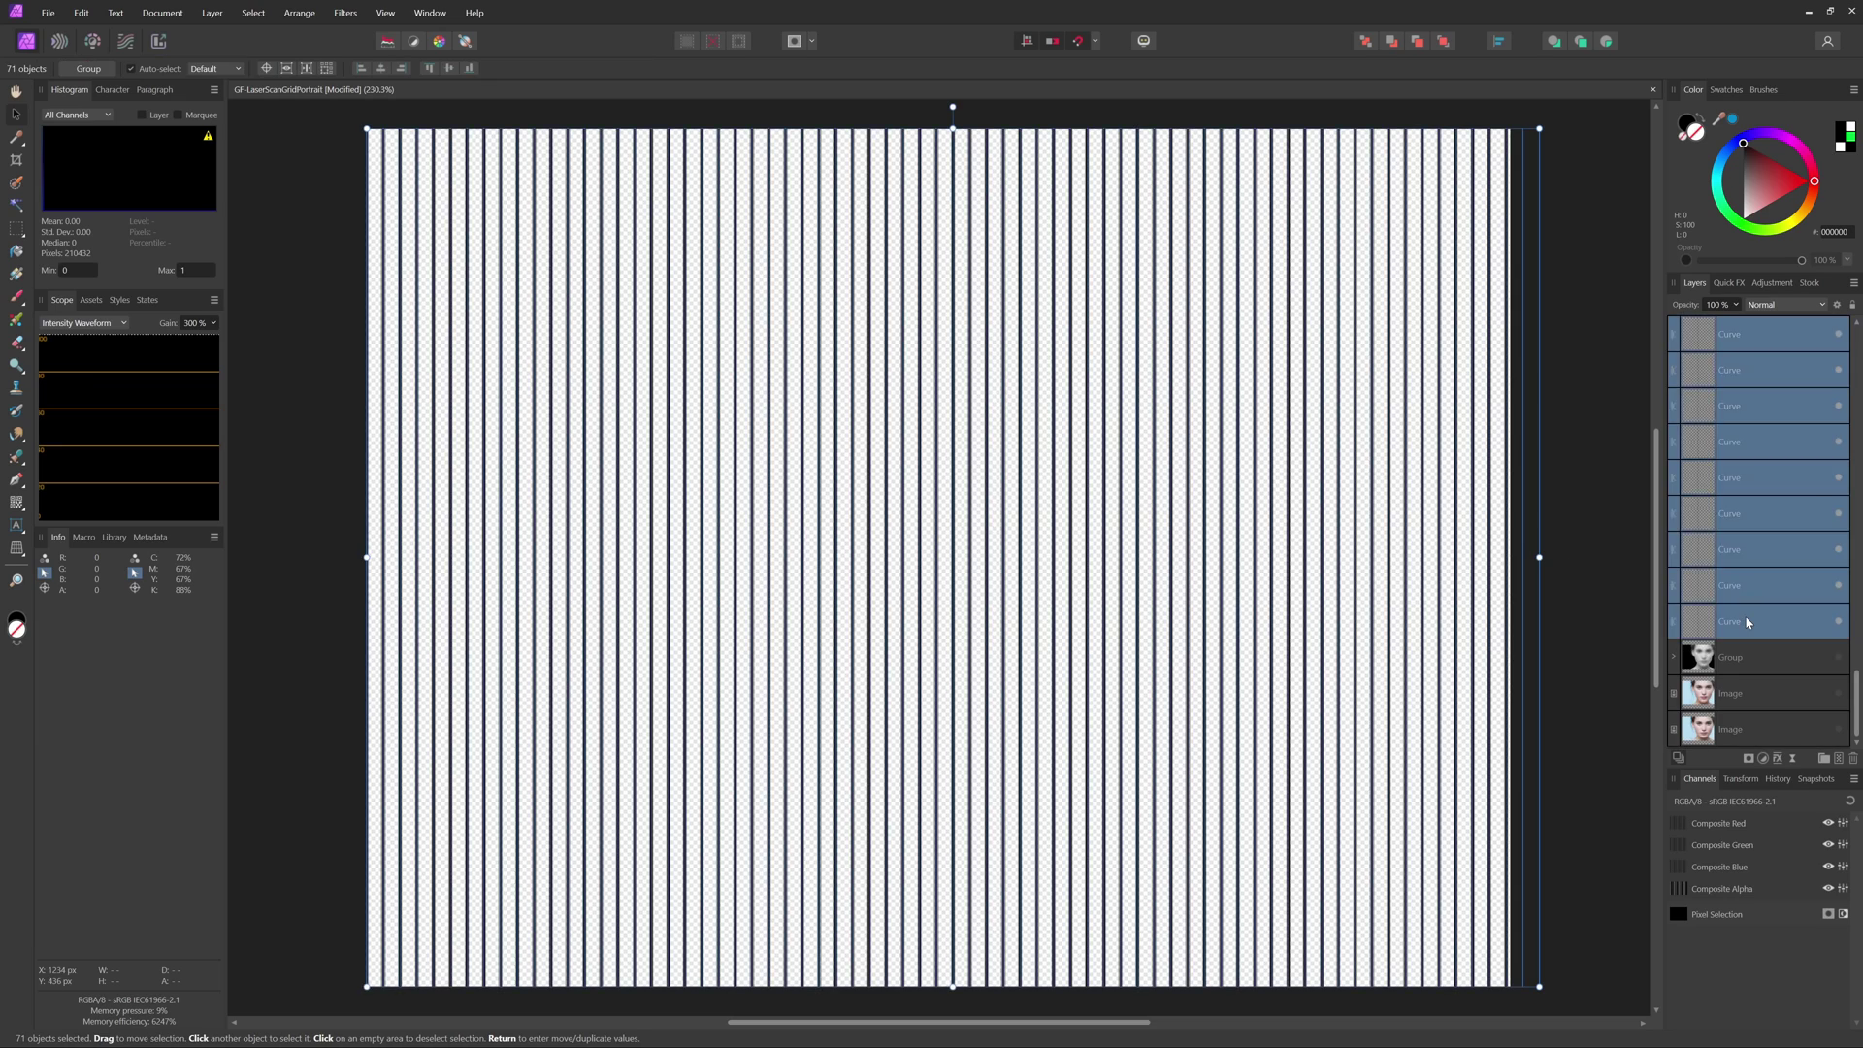
pyautogui.rightClick(1747, 622)
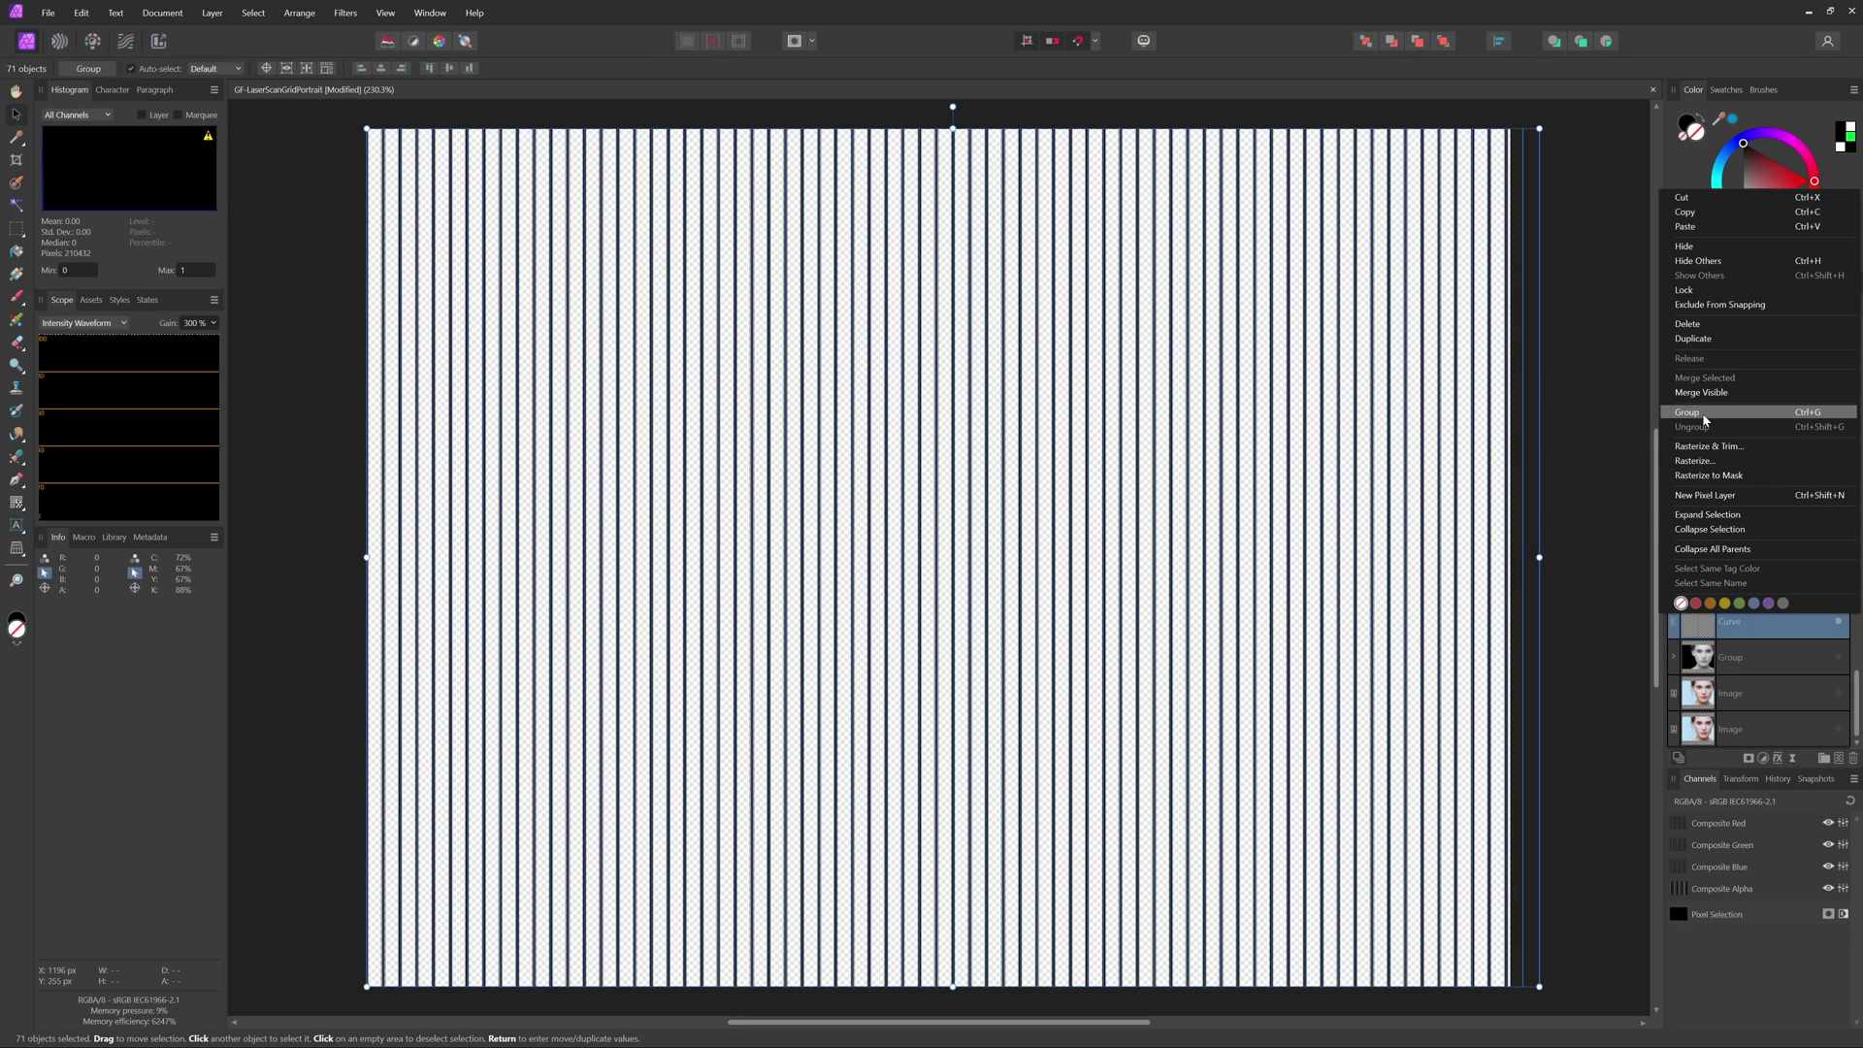
pyautogui.click(1737, 413)
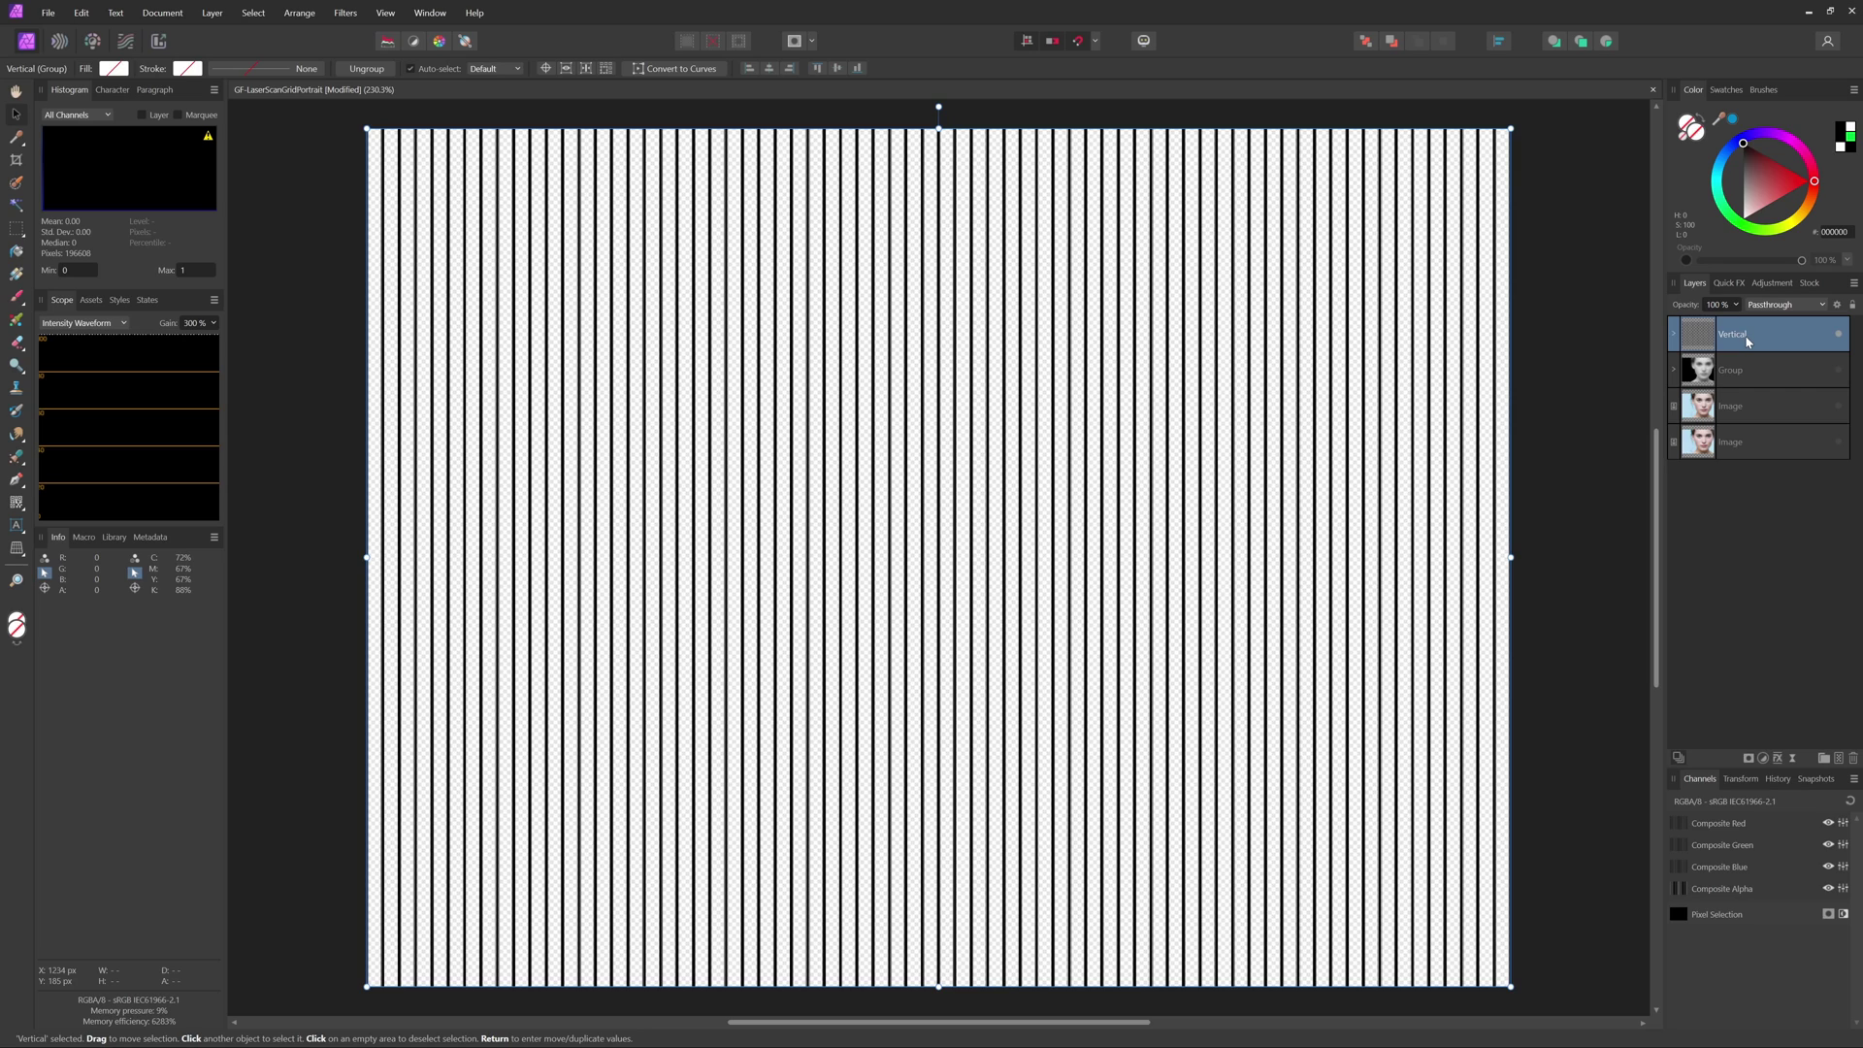
# Step: Duplicate the line group, rotate it 90° and stretch it, and name it Horizontal
pyautogui.hotkey('ctrl', 'j')
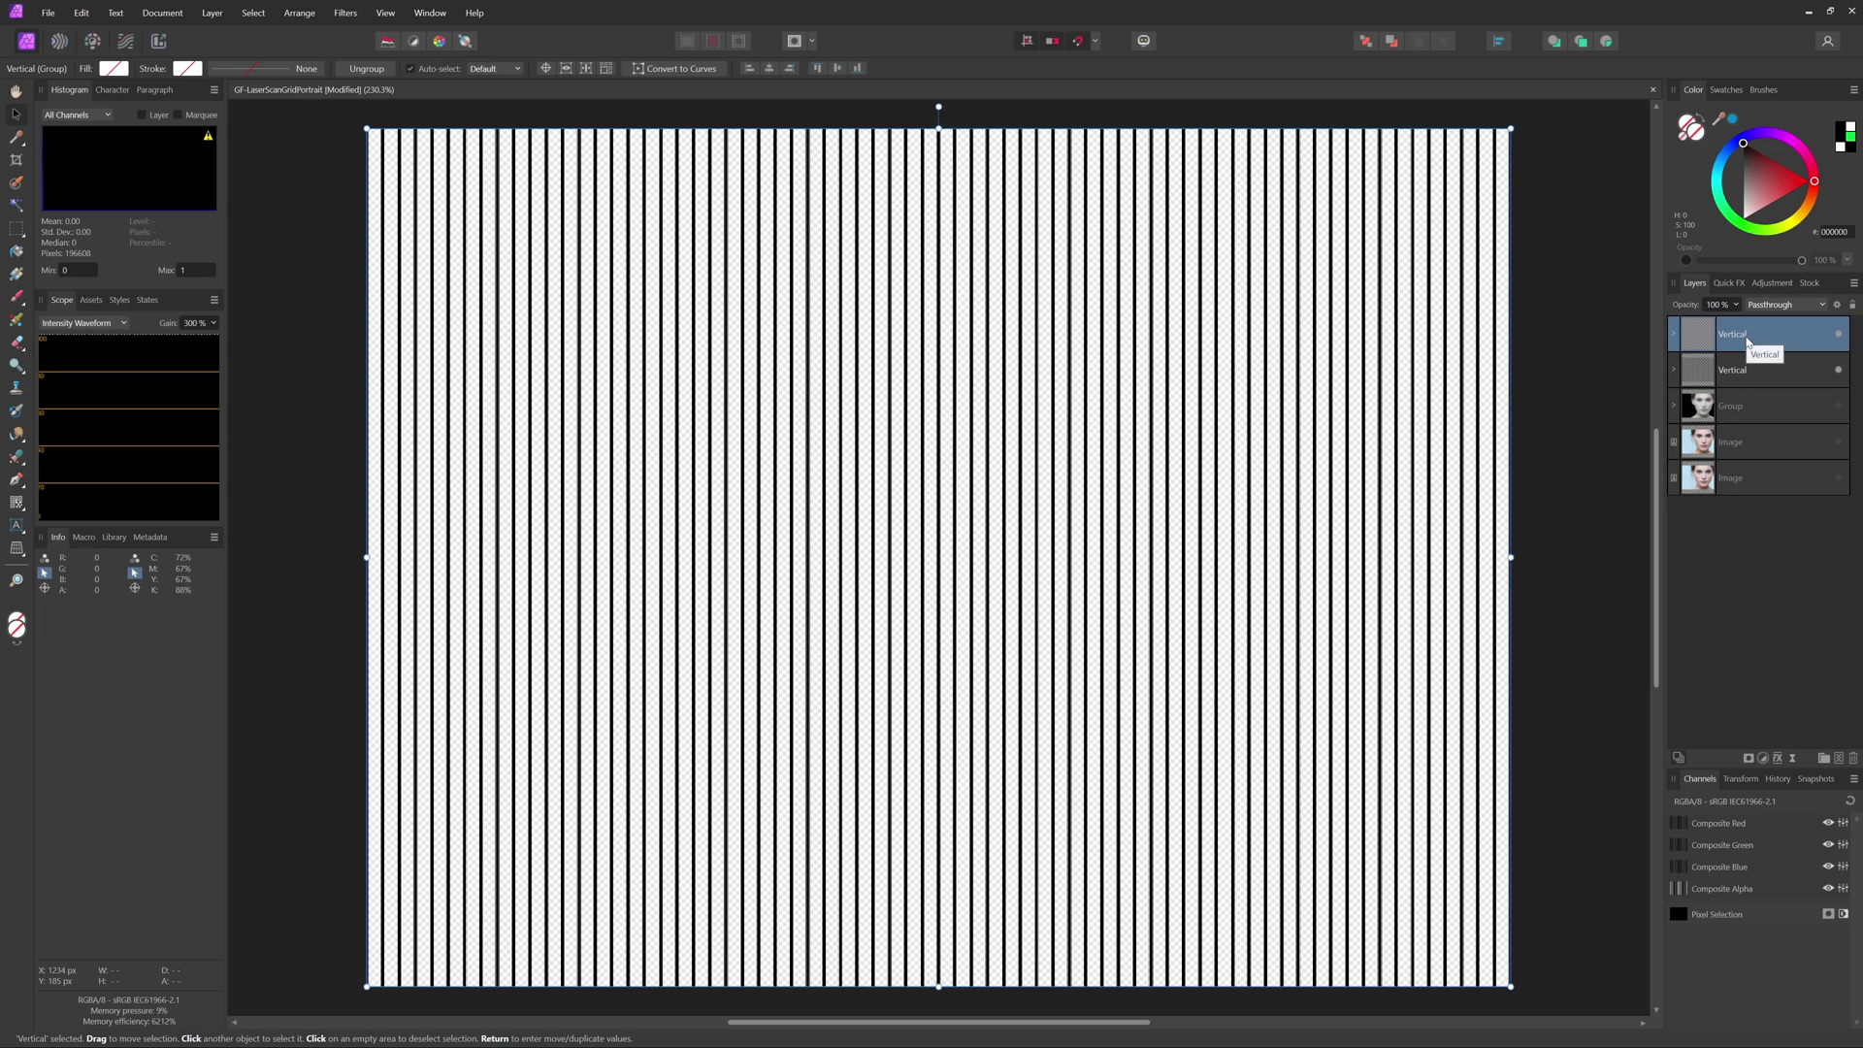
pyautogui.moveTo(938, 117); pyautogui.dragTo(1618, 575)
pyautogui.moveTo(1368, 555); pyautogui.dragTo(1509, 555)
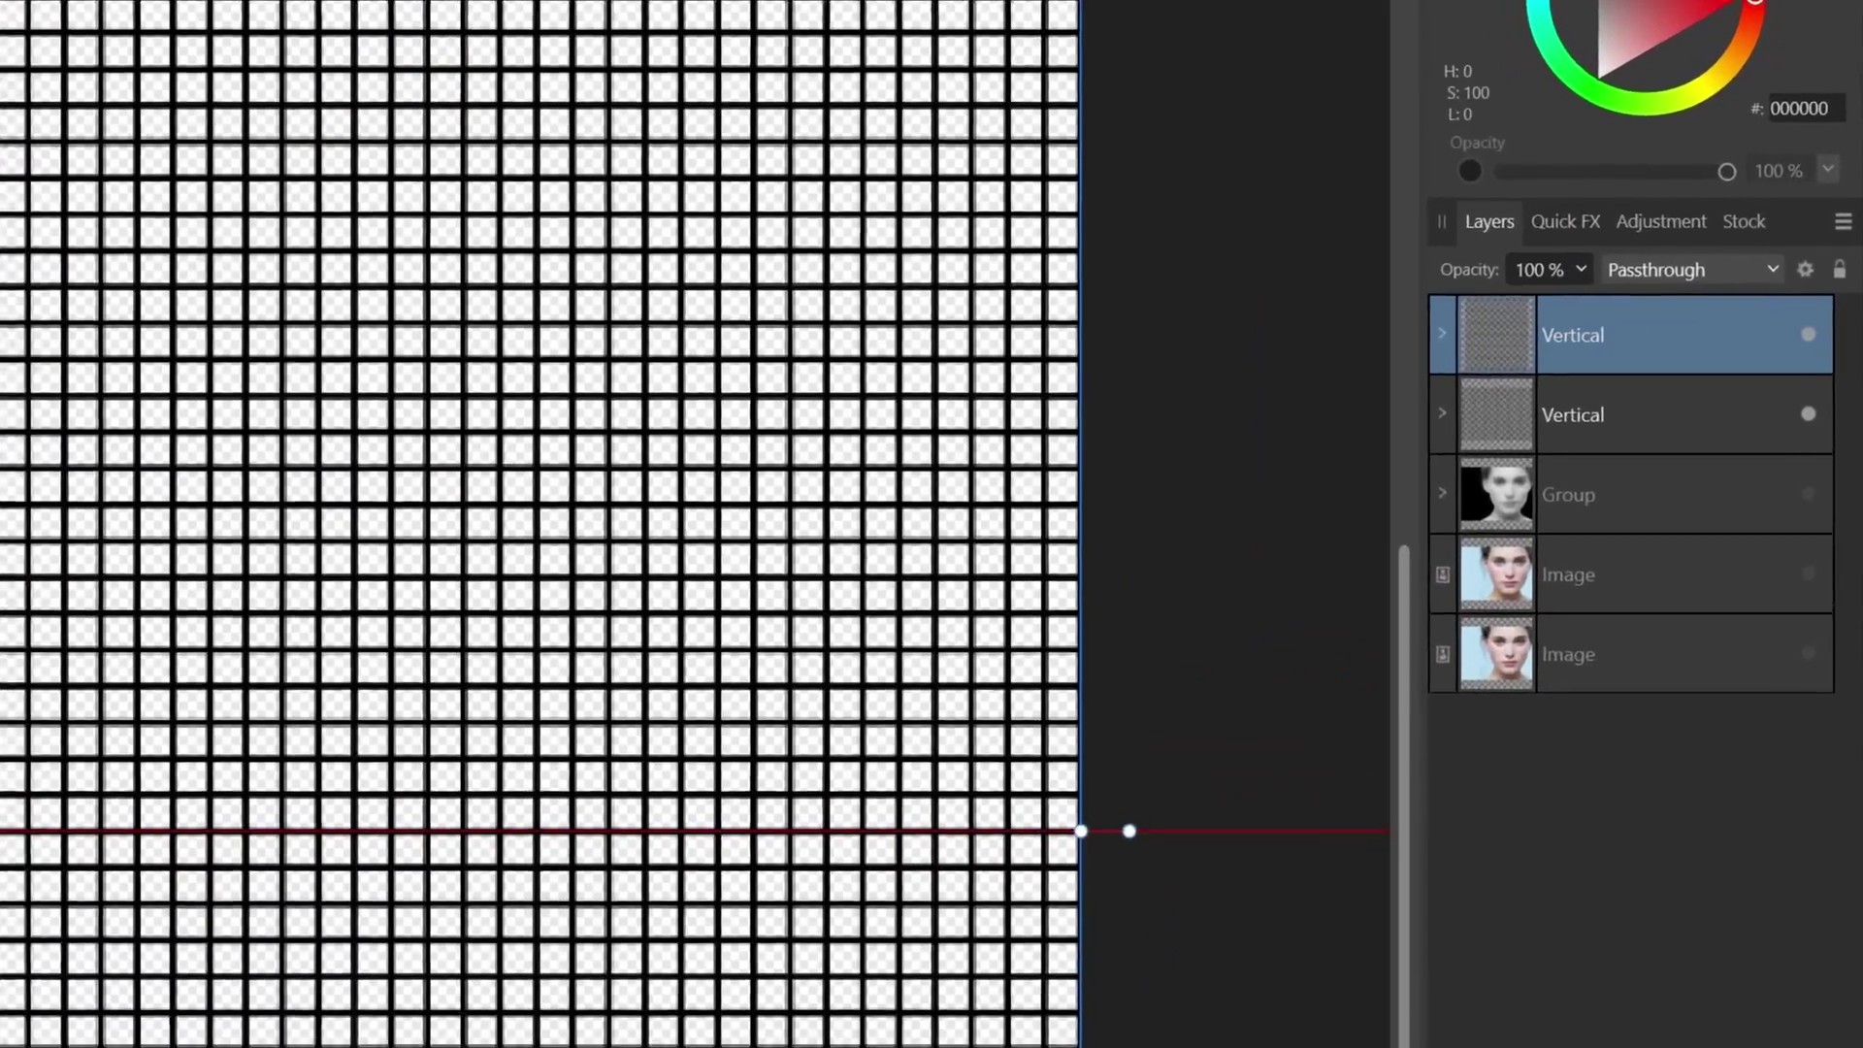
pyautogui.doubleClick(1718, 328)
pyautogui.write('Horizontal')
pyautogui.press('Return')
# Step: Group the Horizontal and Vertical line groups and name the group Grid
pyautogui.keyDown('shift'); pyautogui.click(1626, 416); pyautogui.keyUp('shift')
pyautogui.hotkey('ctrl', 'g')
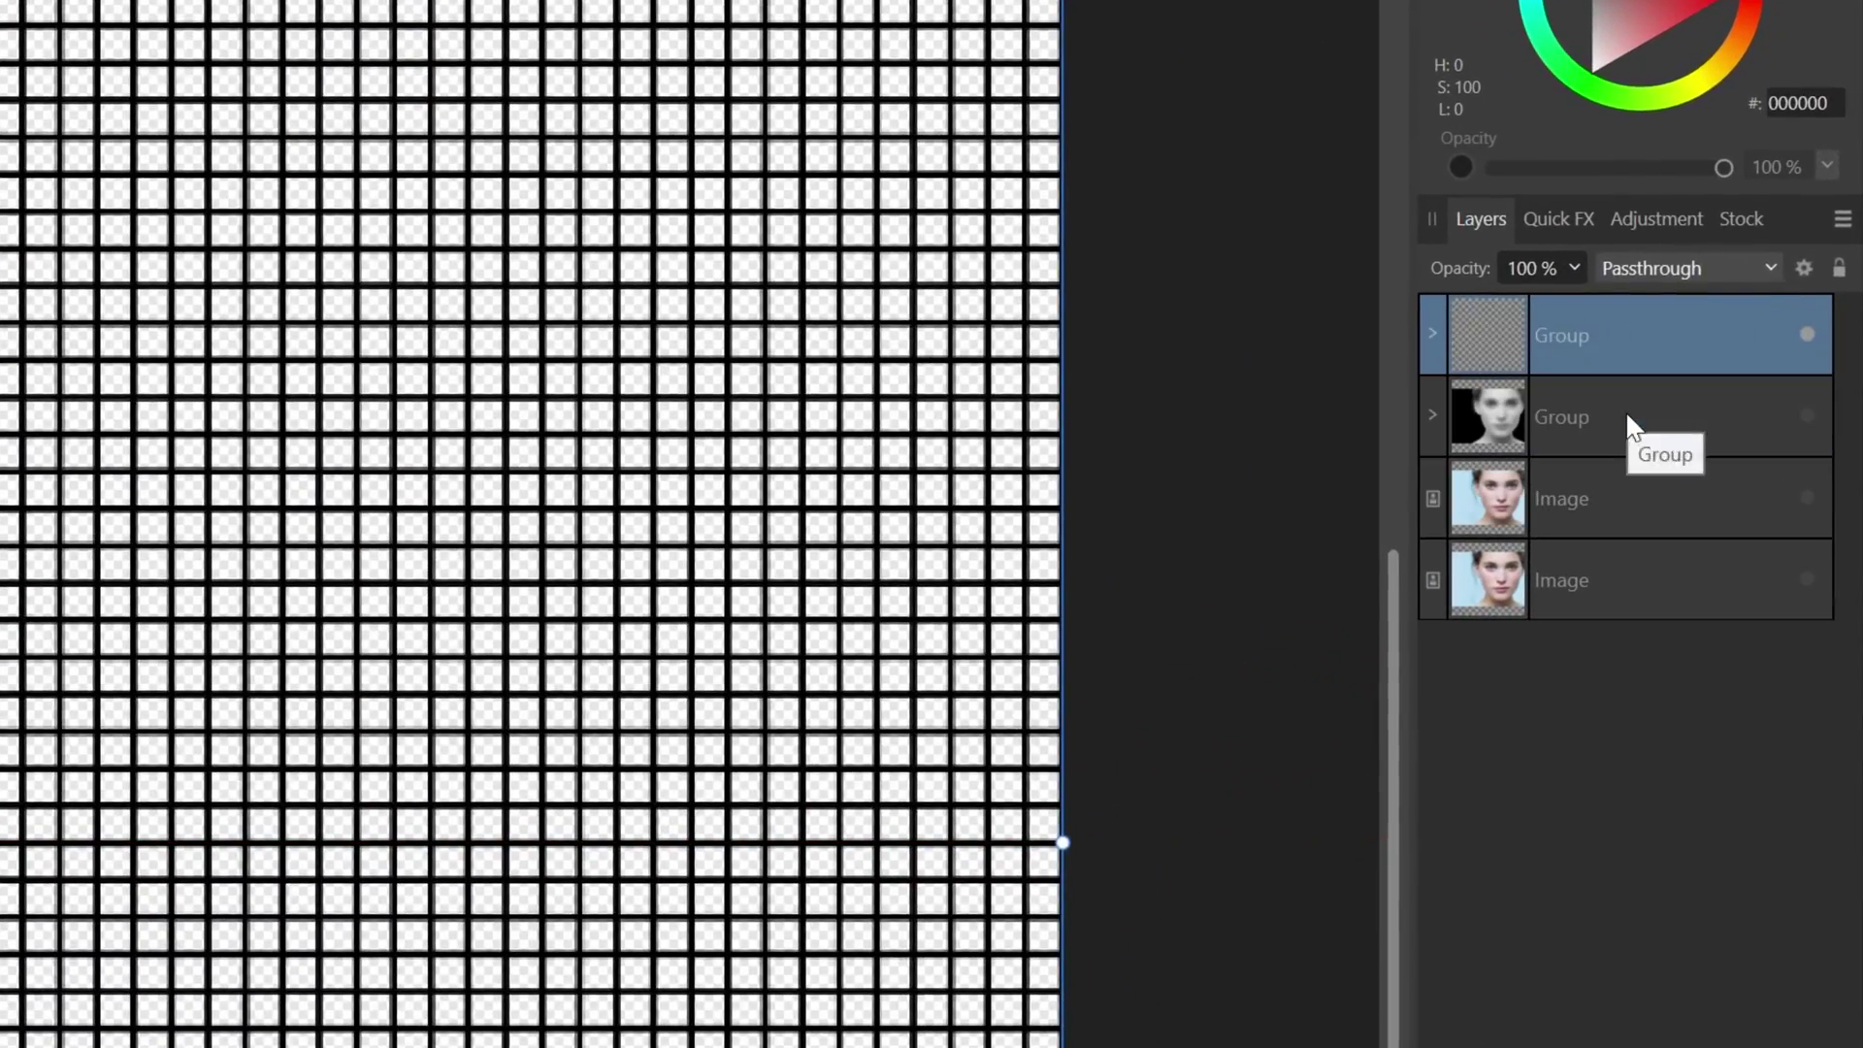
pyautogui.doubleClick(1571, 335)
pyautogui.write('Grid')
pyautogui.press('Return')
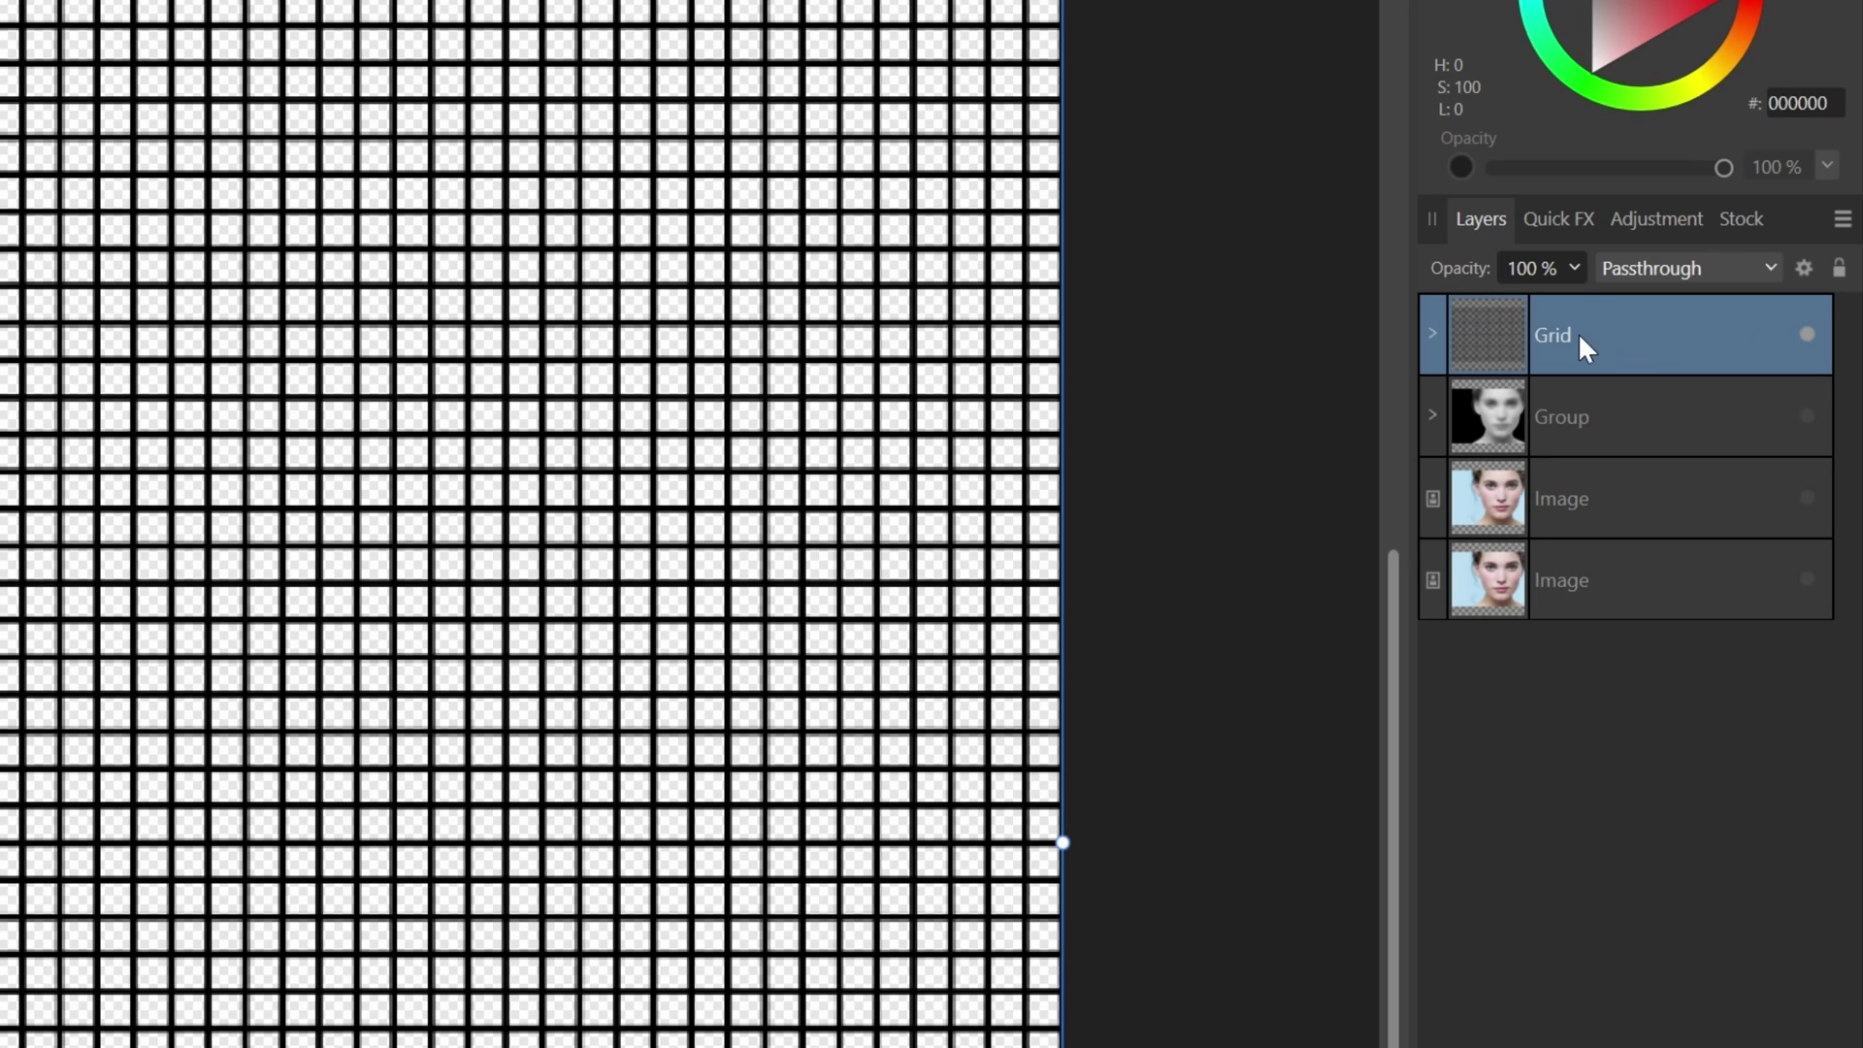
# Step: Show the portrait and add a Live Displace to the Grid, mapped from the layers beneath
pyautogui.click(1806, 417)
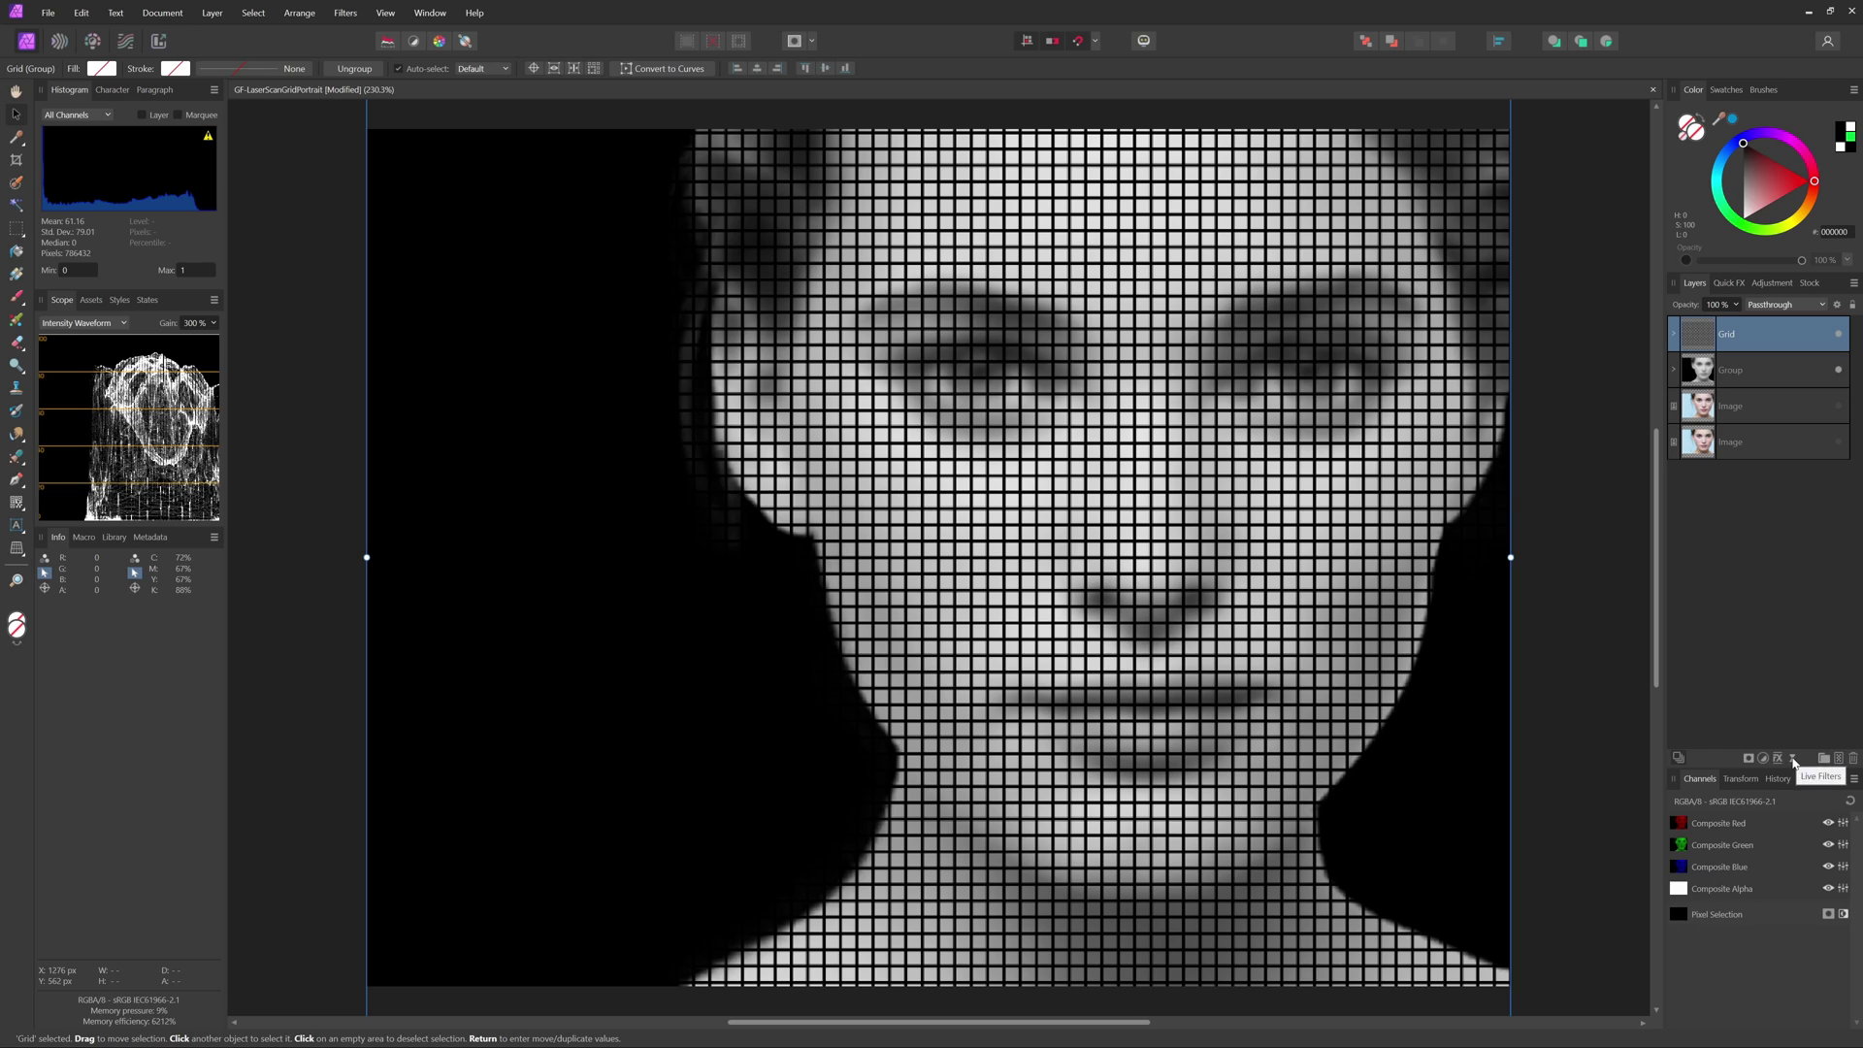
pyautogui.click(1791, 758)
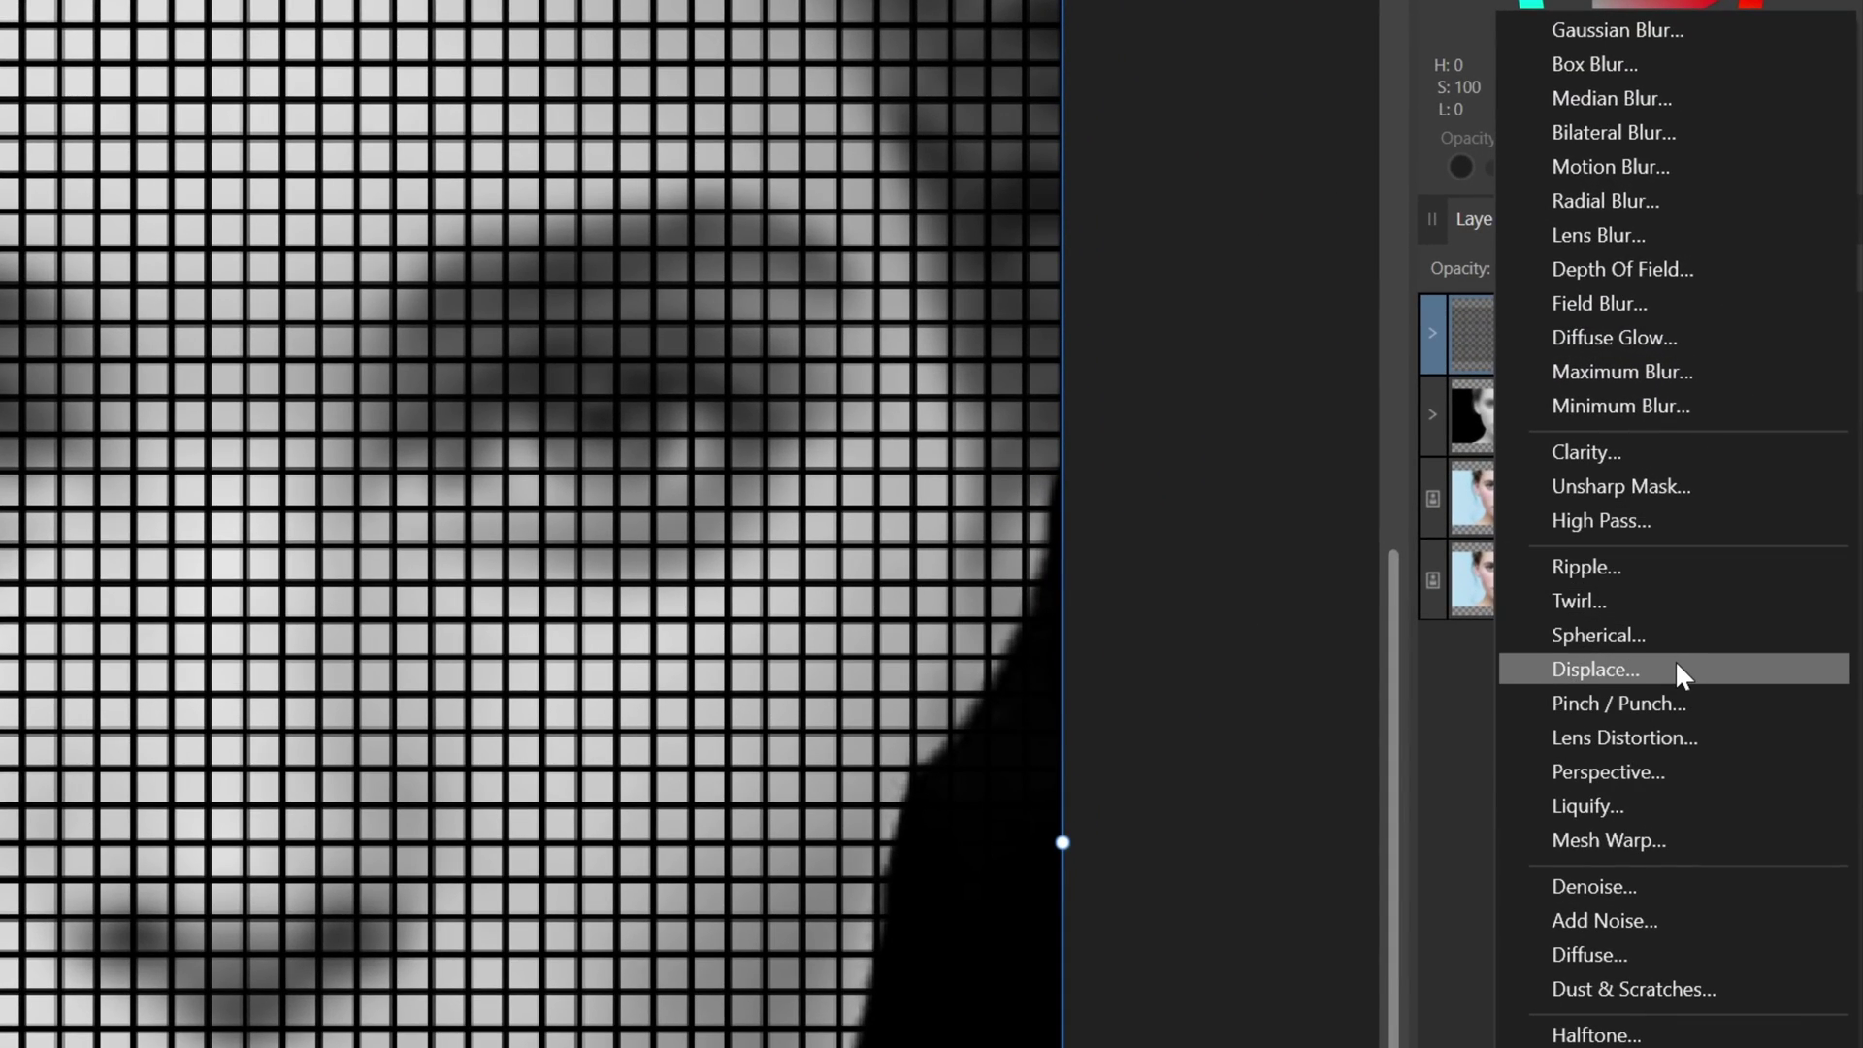
pyautogui.click(1678, 671)
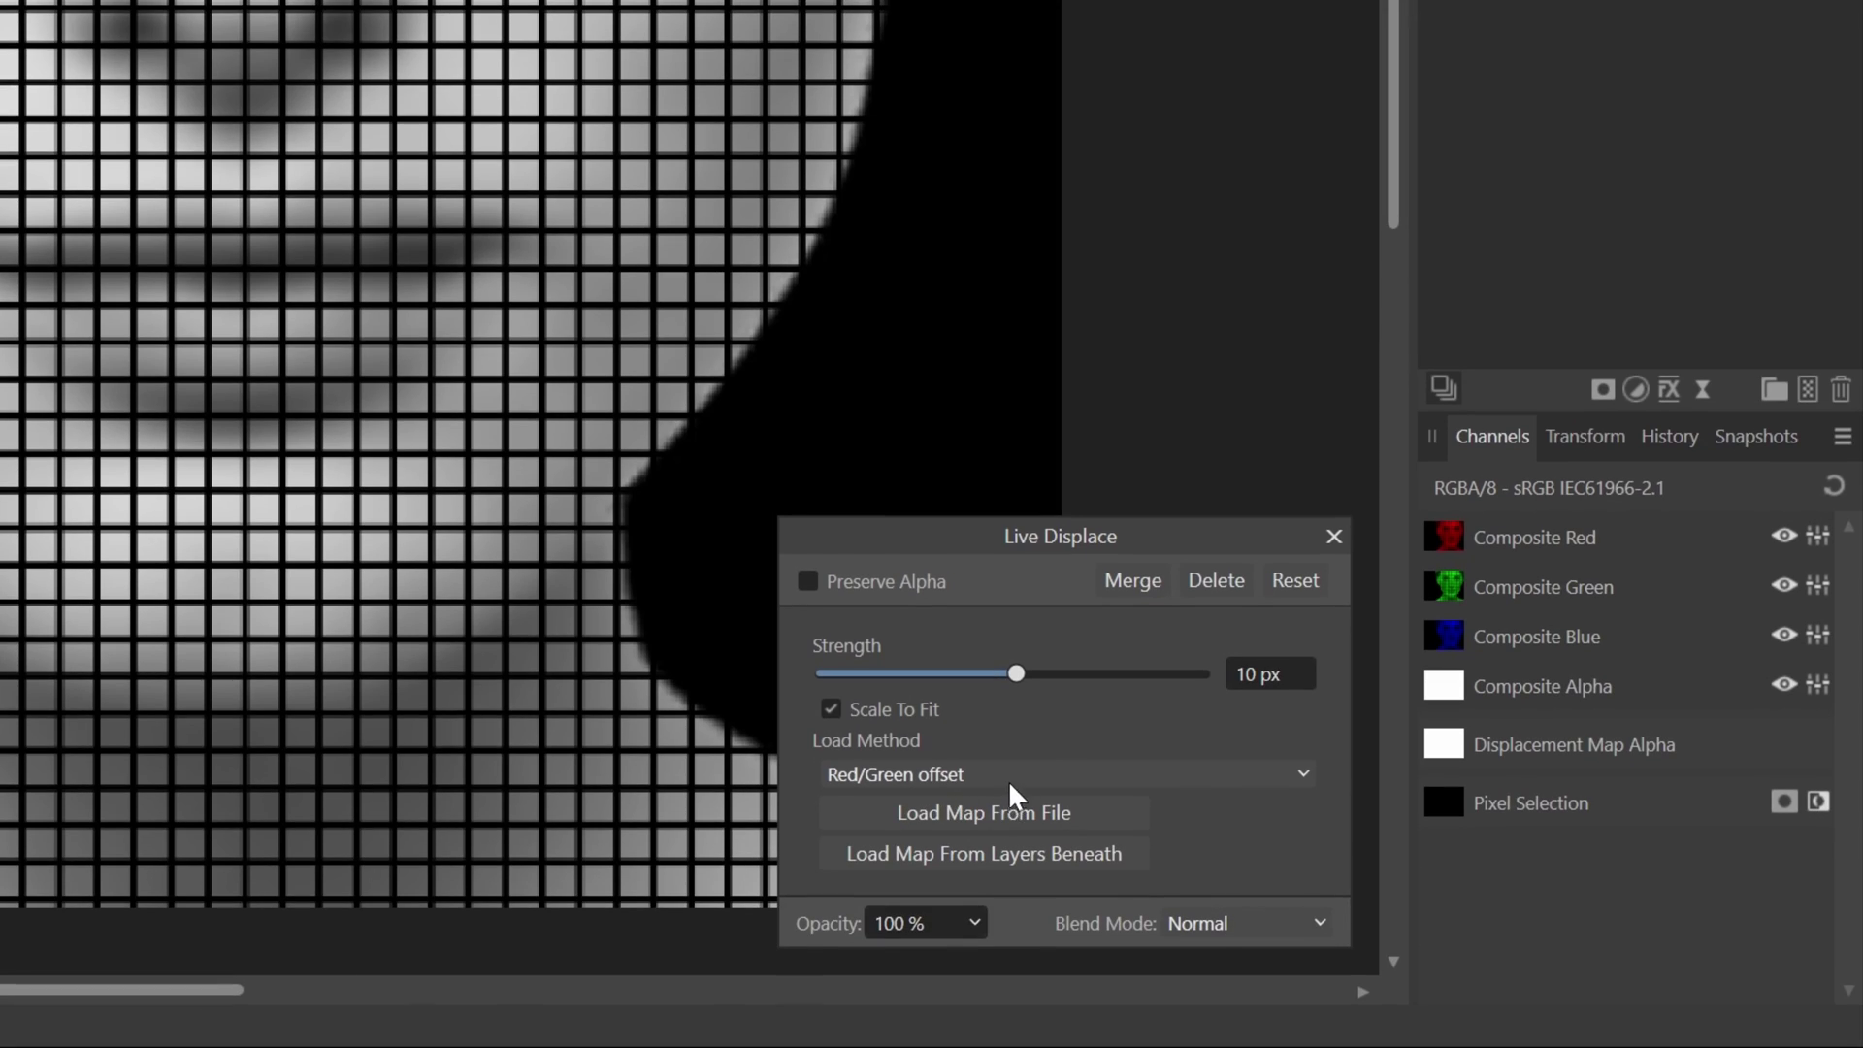
pyautogui.click(1077, 866)
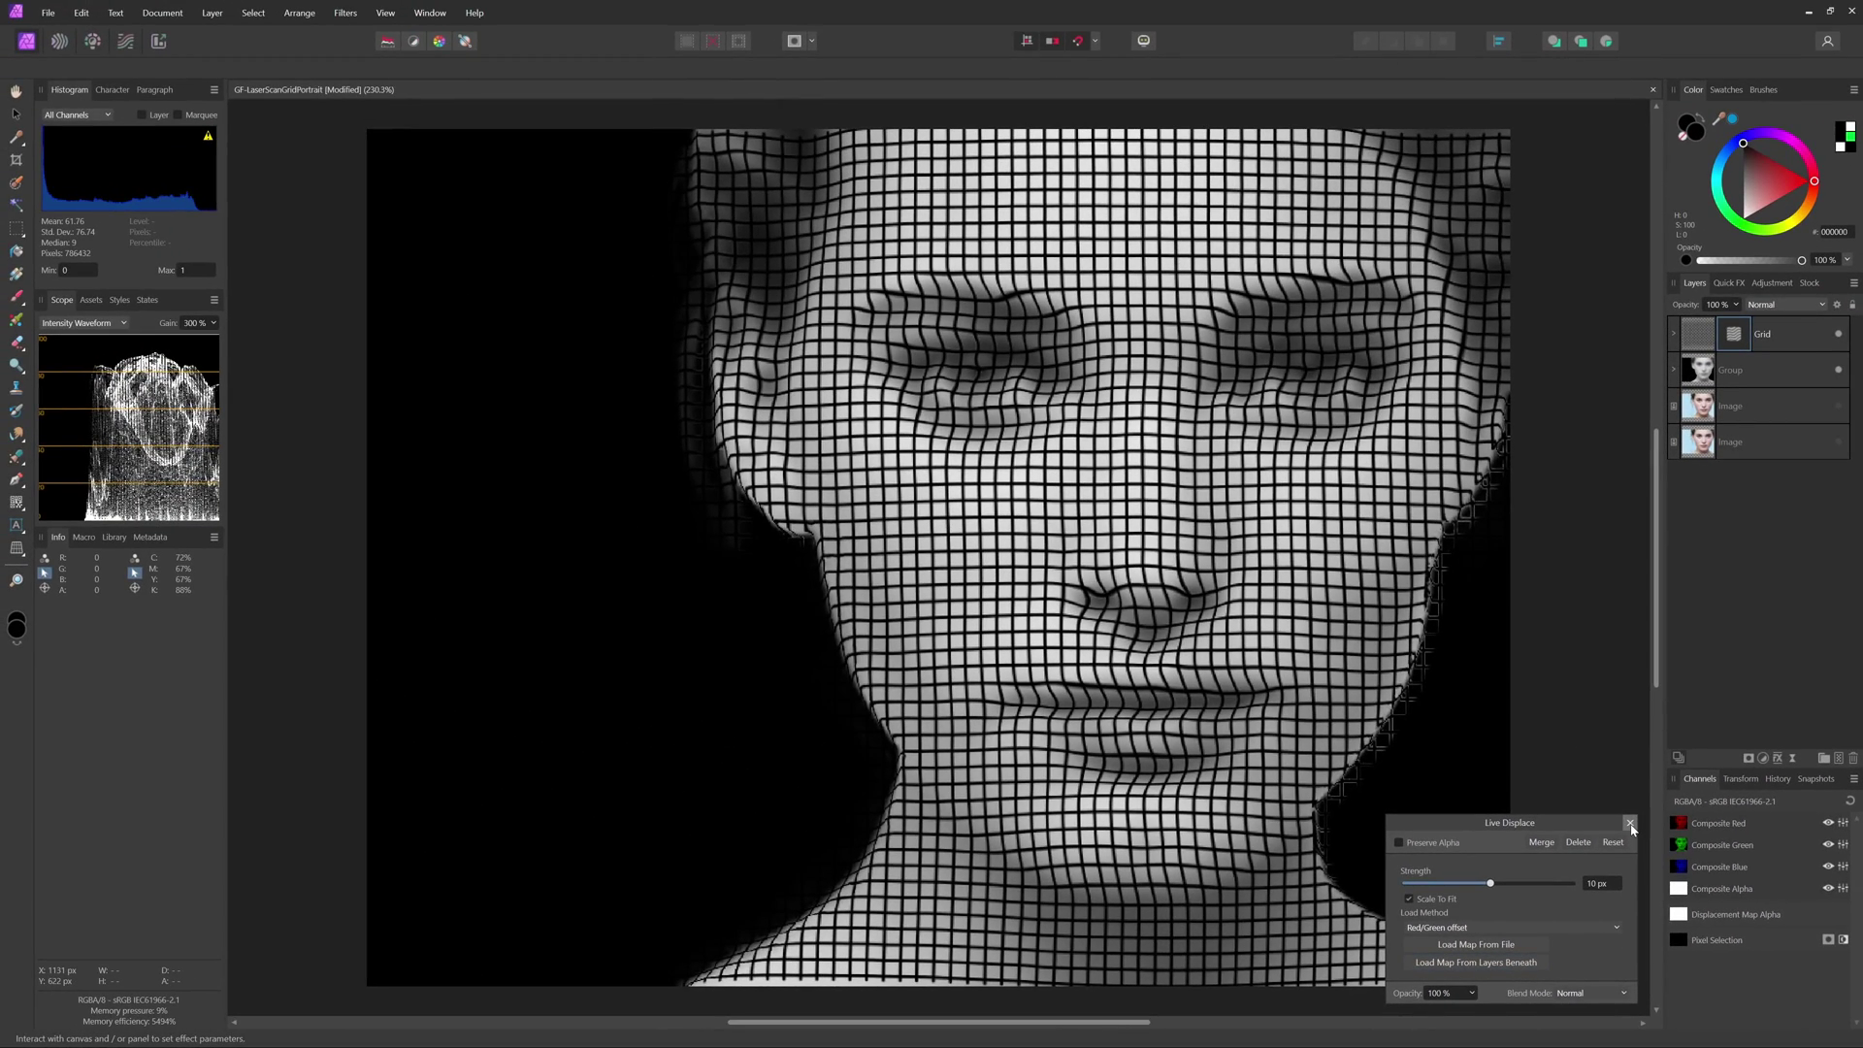
pyautogui.click(1629, 824)
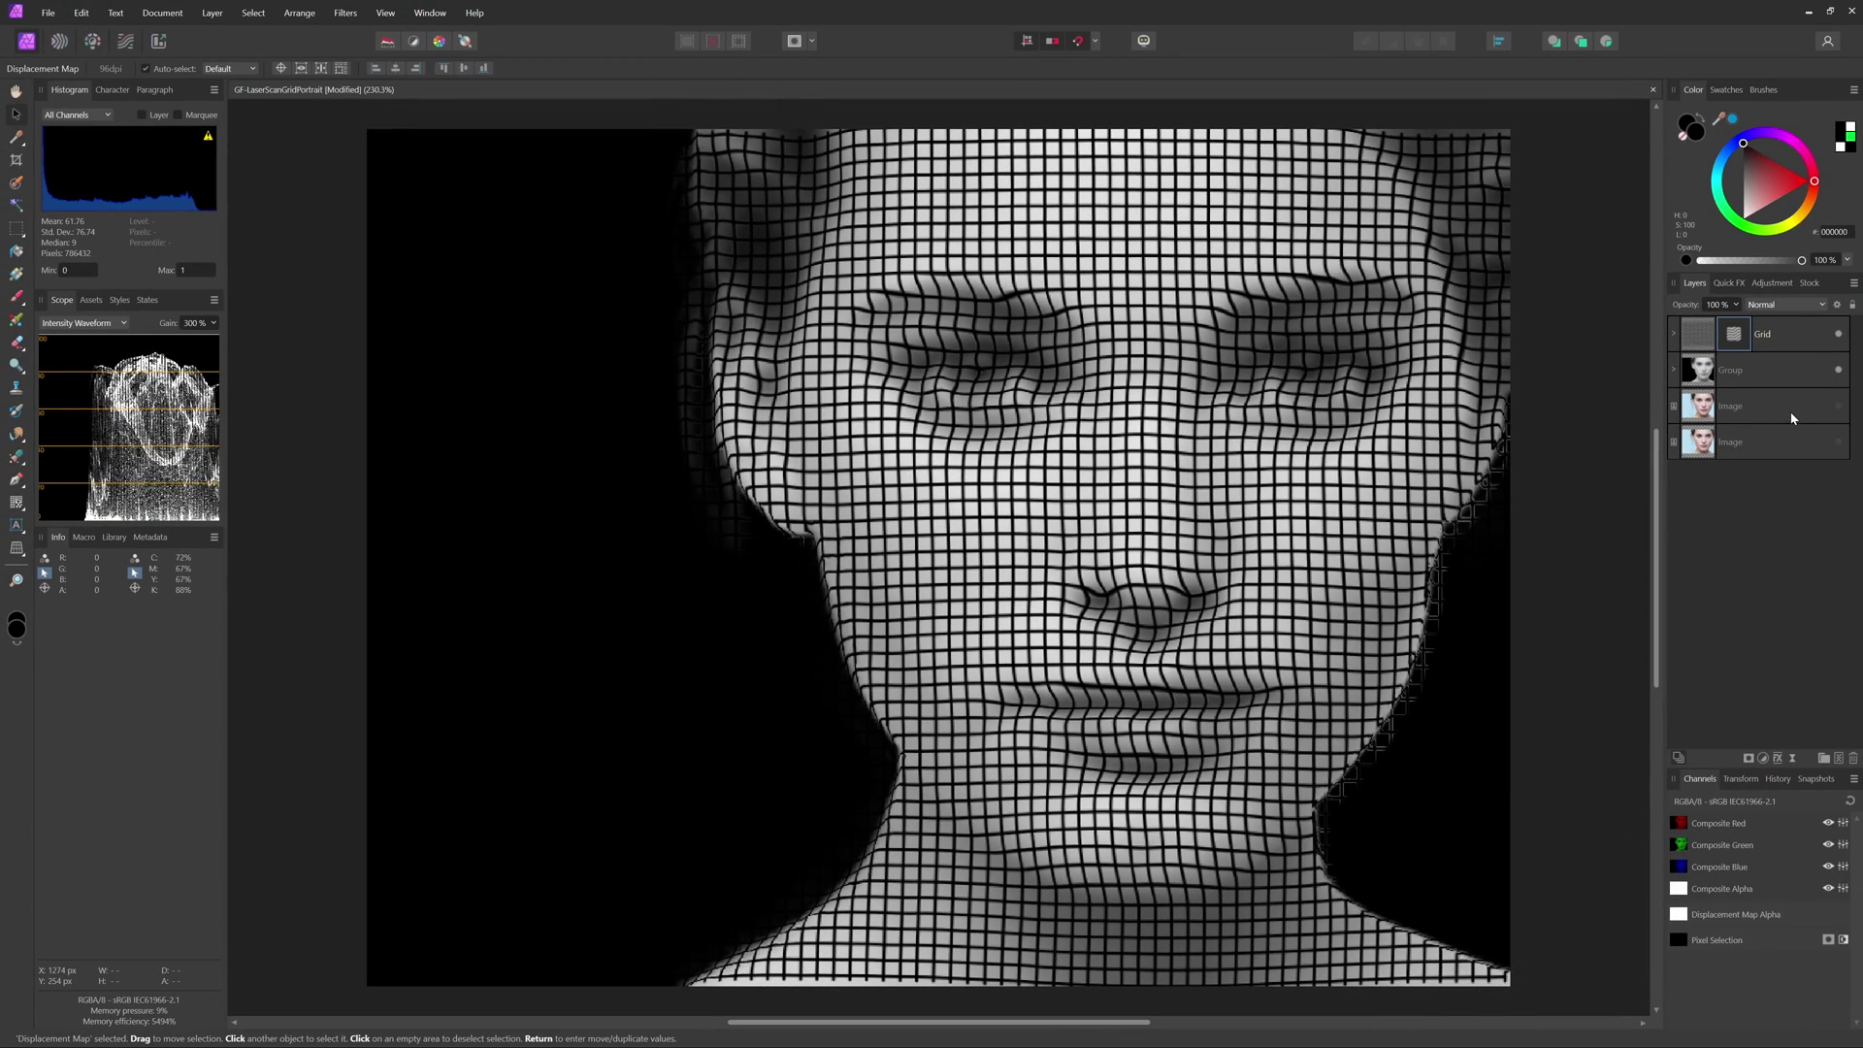
pyautogui.click(1839, 371)
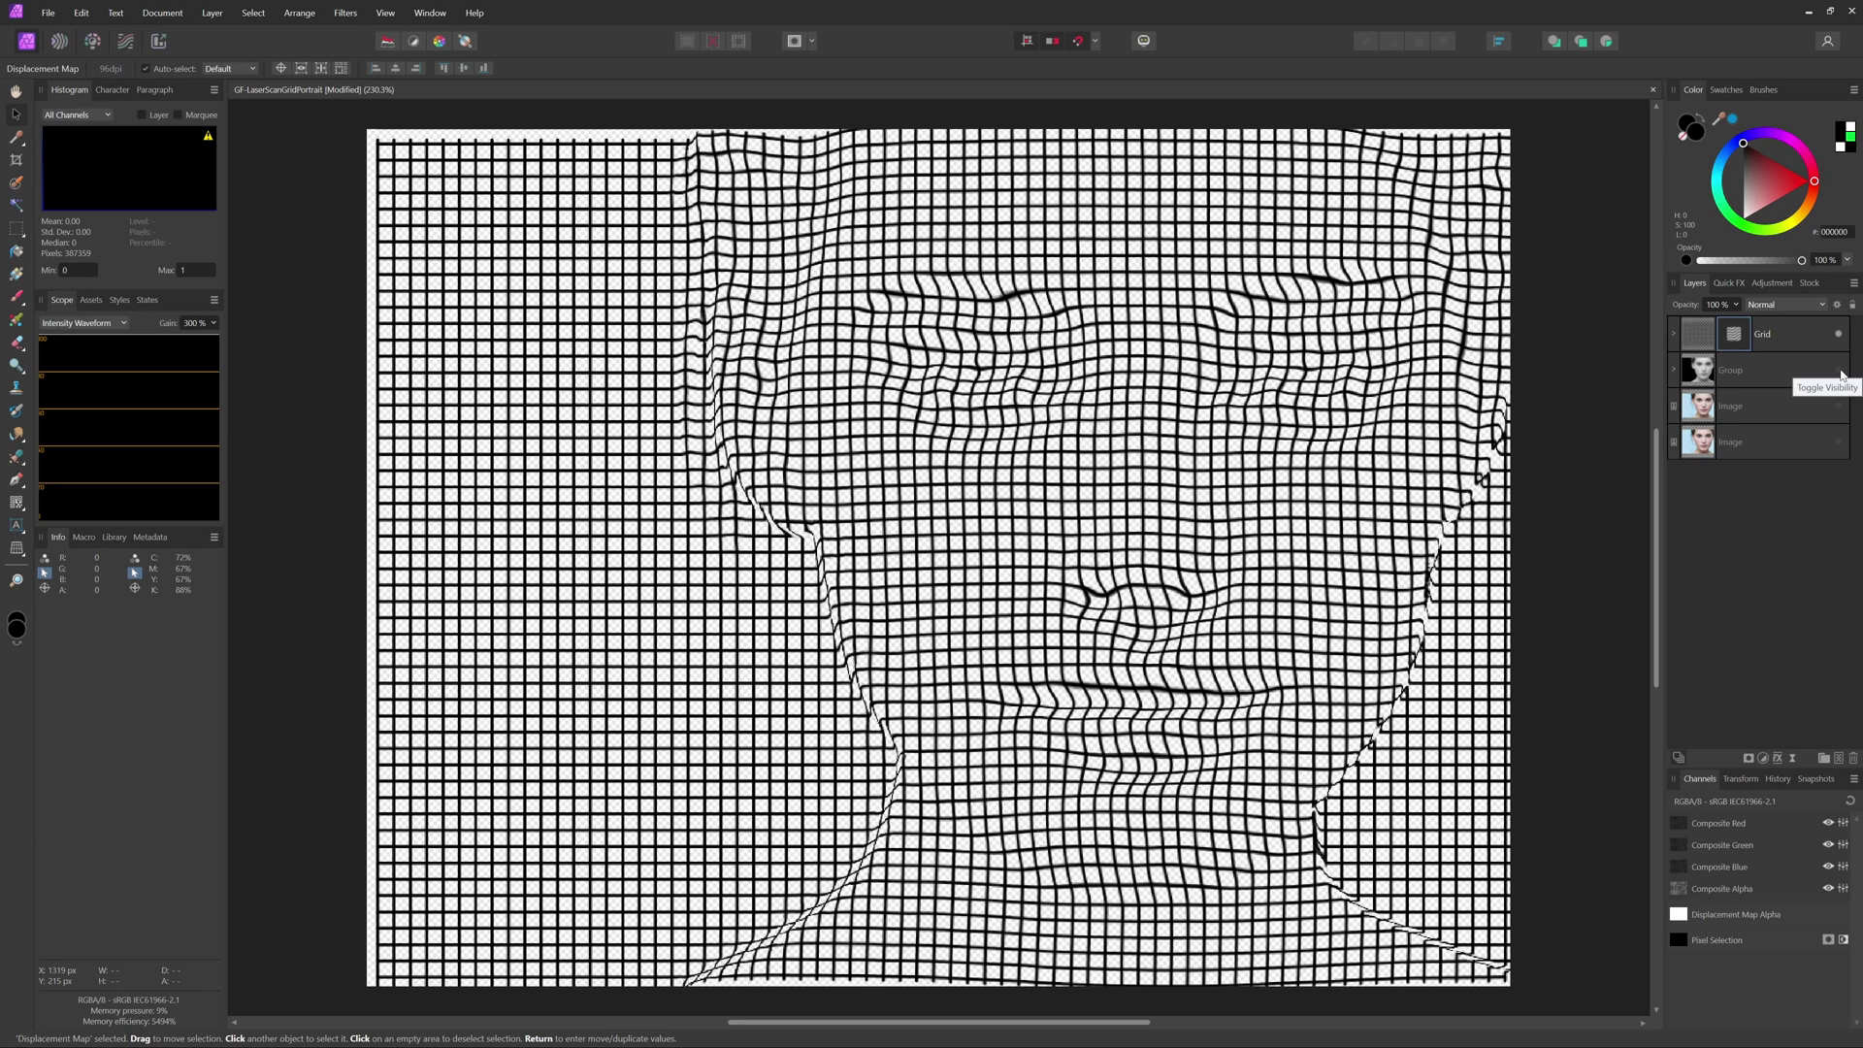
pyautogui.click(1839, 371)
# Step: Copy the portrait's mask and apply it to the Grid layer
pyautogui.click(1673, 369)
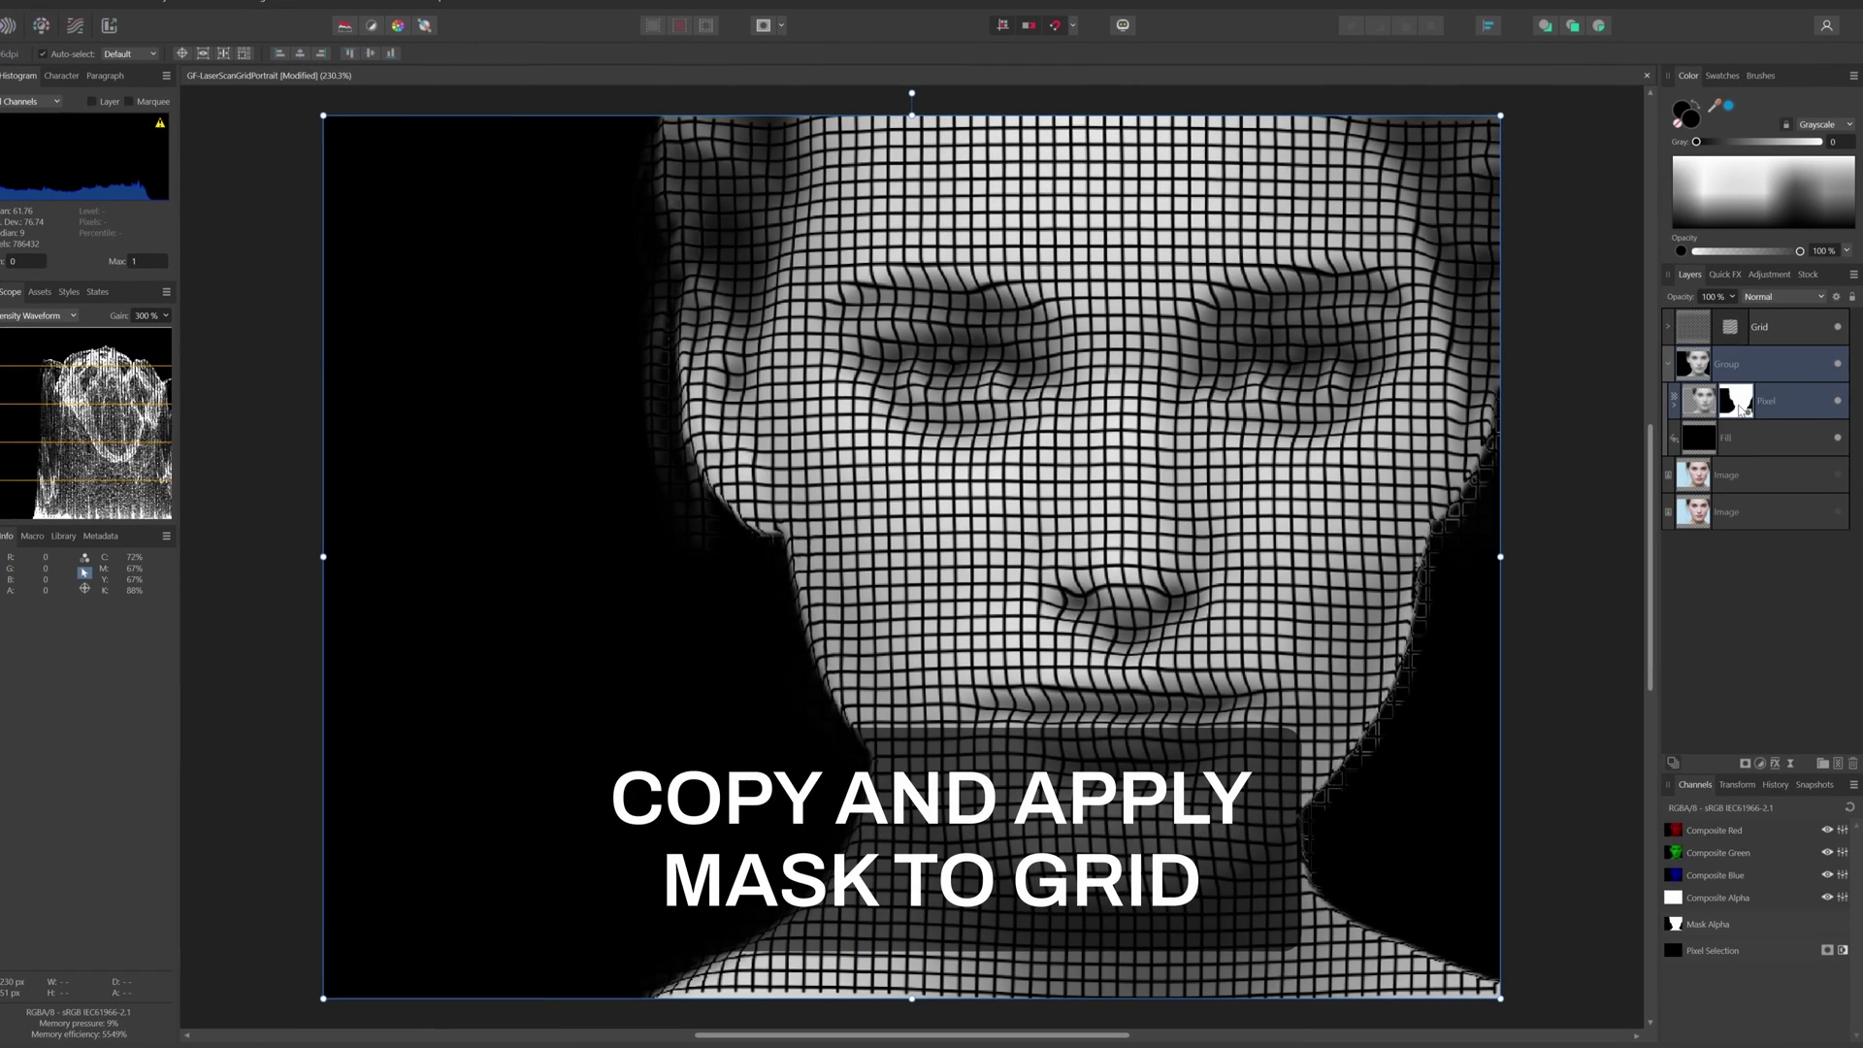
pyautogui.rightClick(1737, 408)
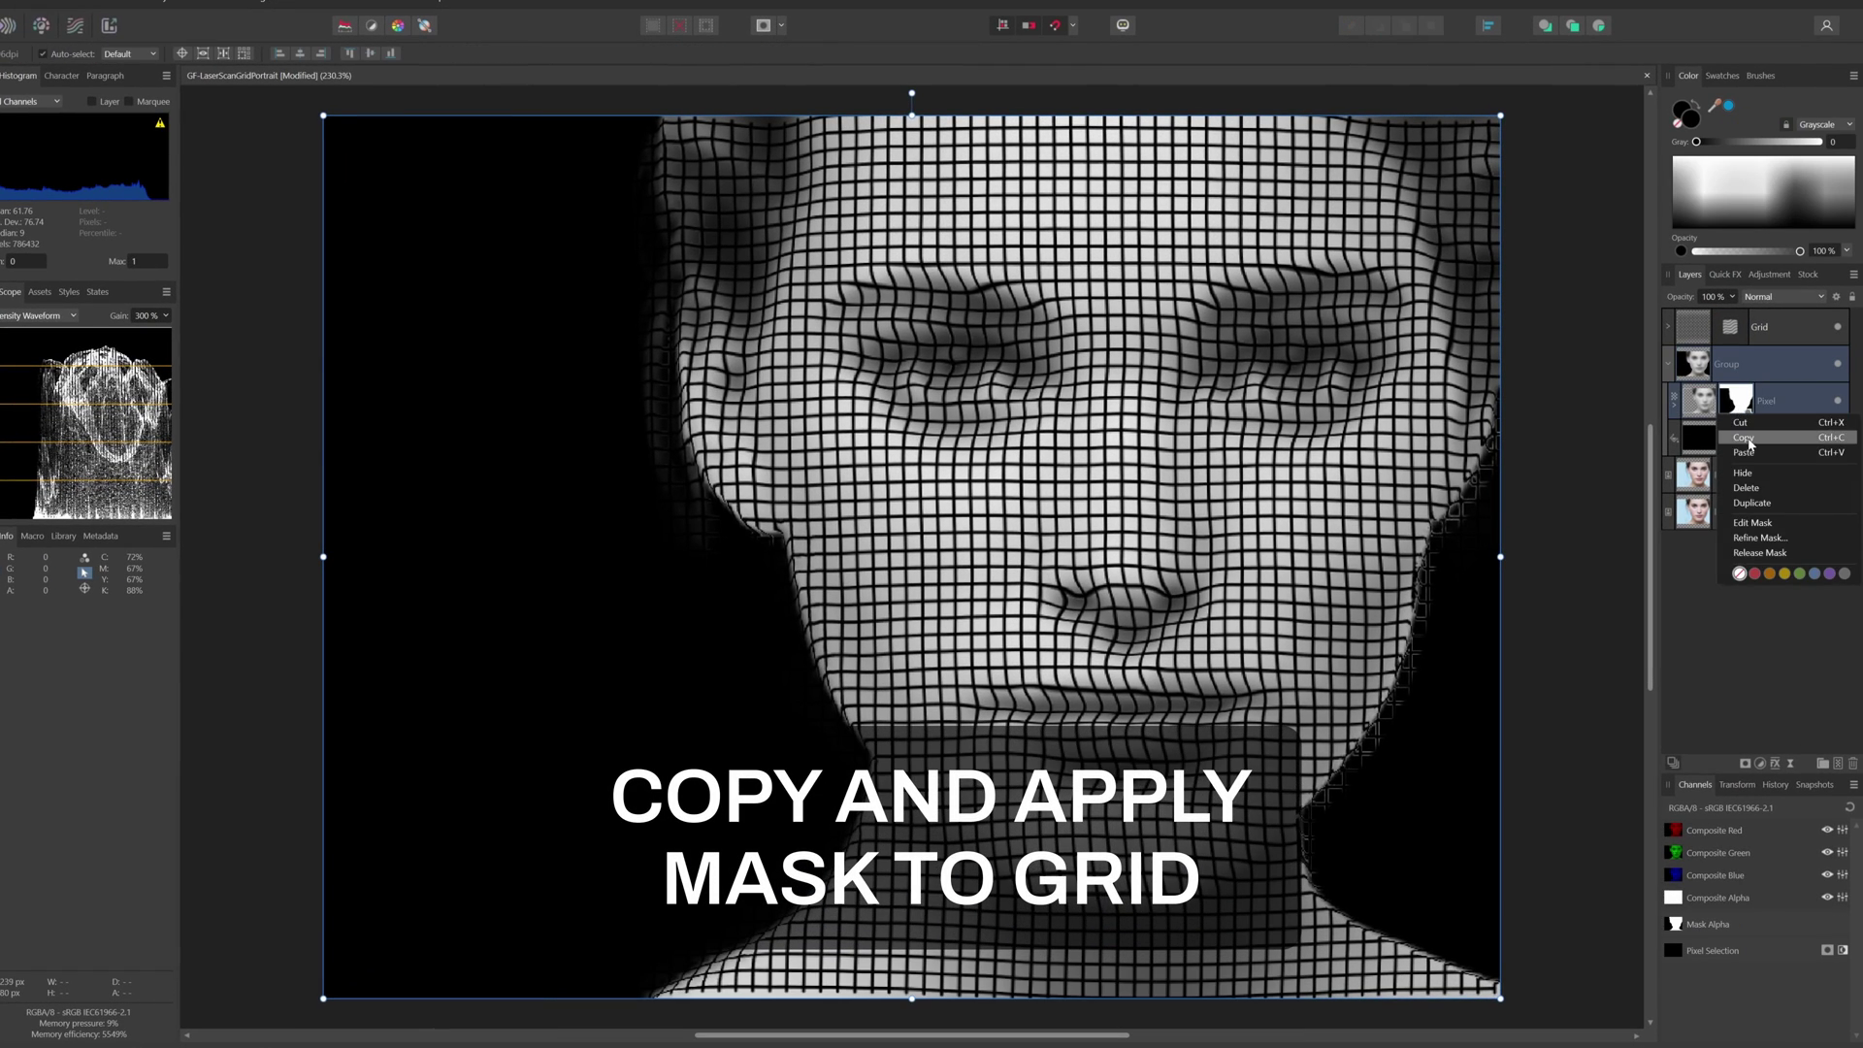
pyautogui.click(1749, 439)
pyautogui.click(1758, 327)
pyautogui.hotkey('ctrl', 'v')
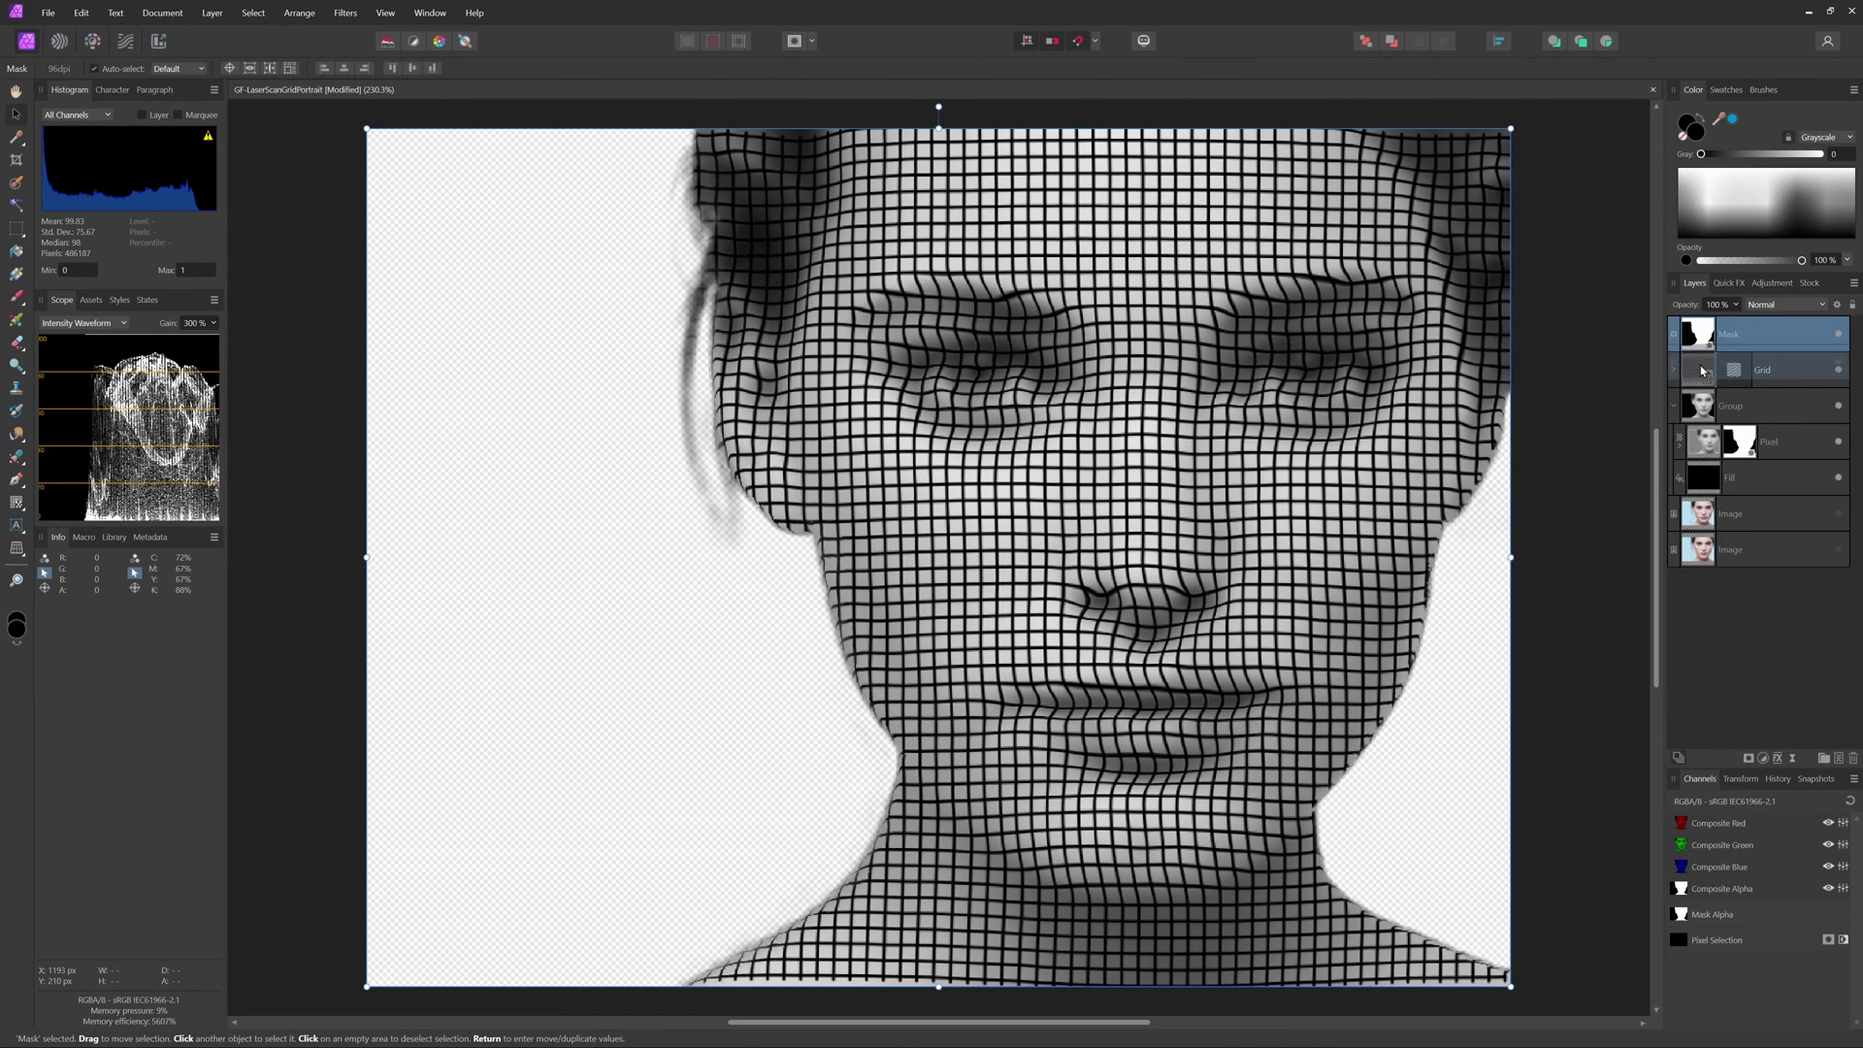
pyautogui.moveTo(1701, 370); pyautogui.dragTo(1703, 369)
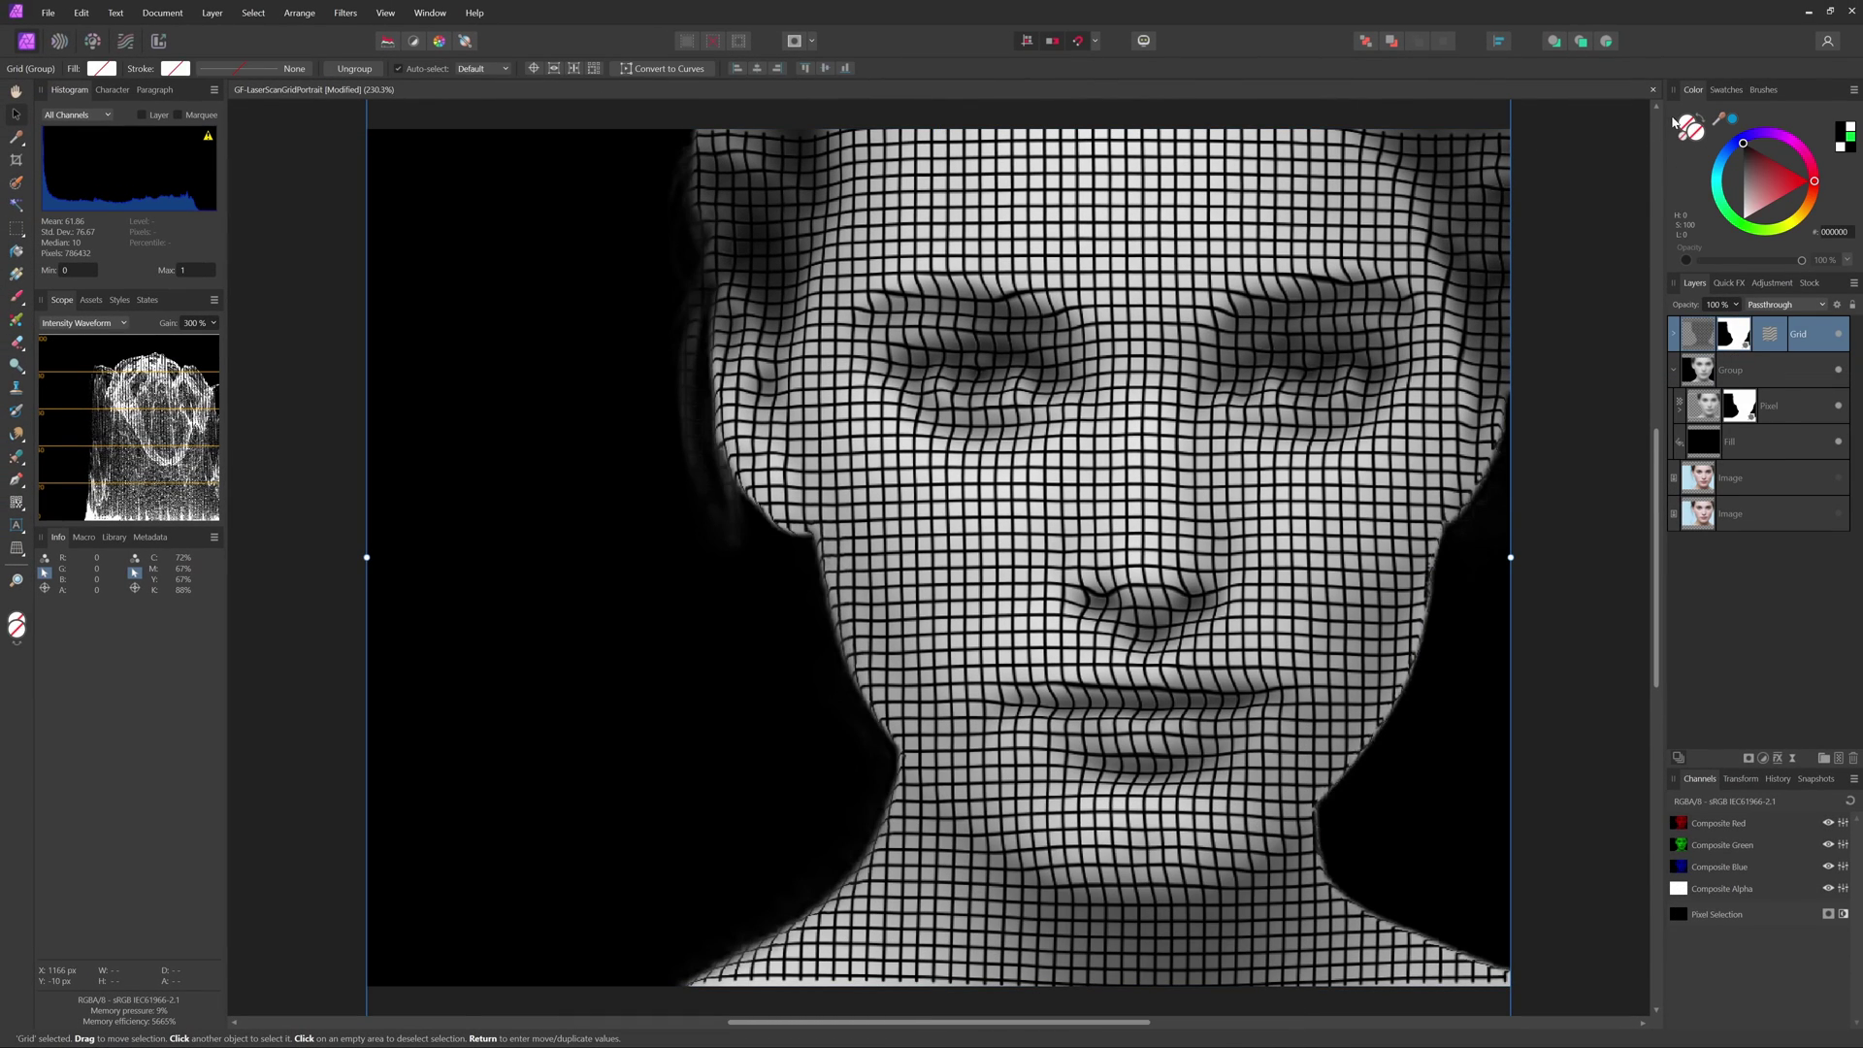
# Step: Make the grid lines bright green 00FF42 and select the portrait's Pixel layer
pyautogui.click(1686, 123)
pyautogui.moveTo(1754, 176); pyautogui.dragTo(1738, 225)
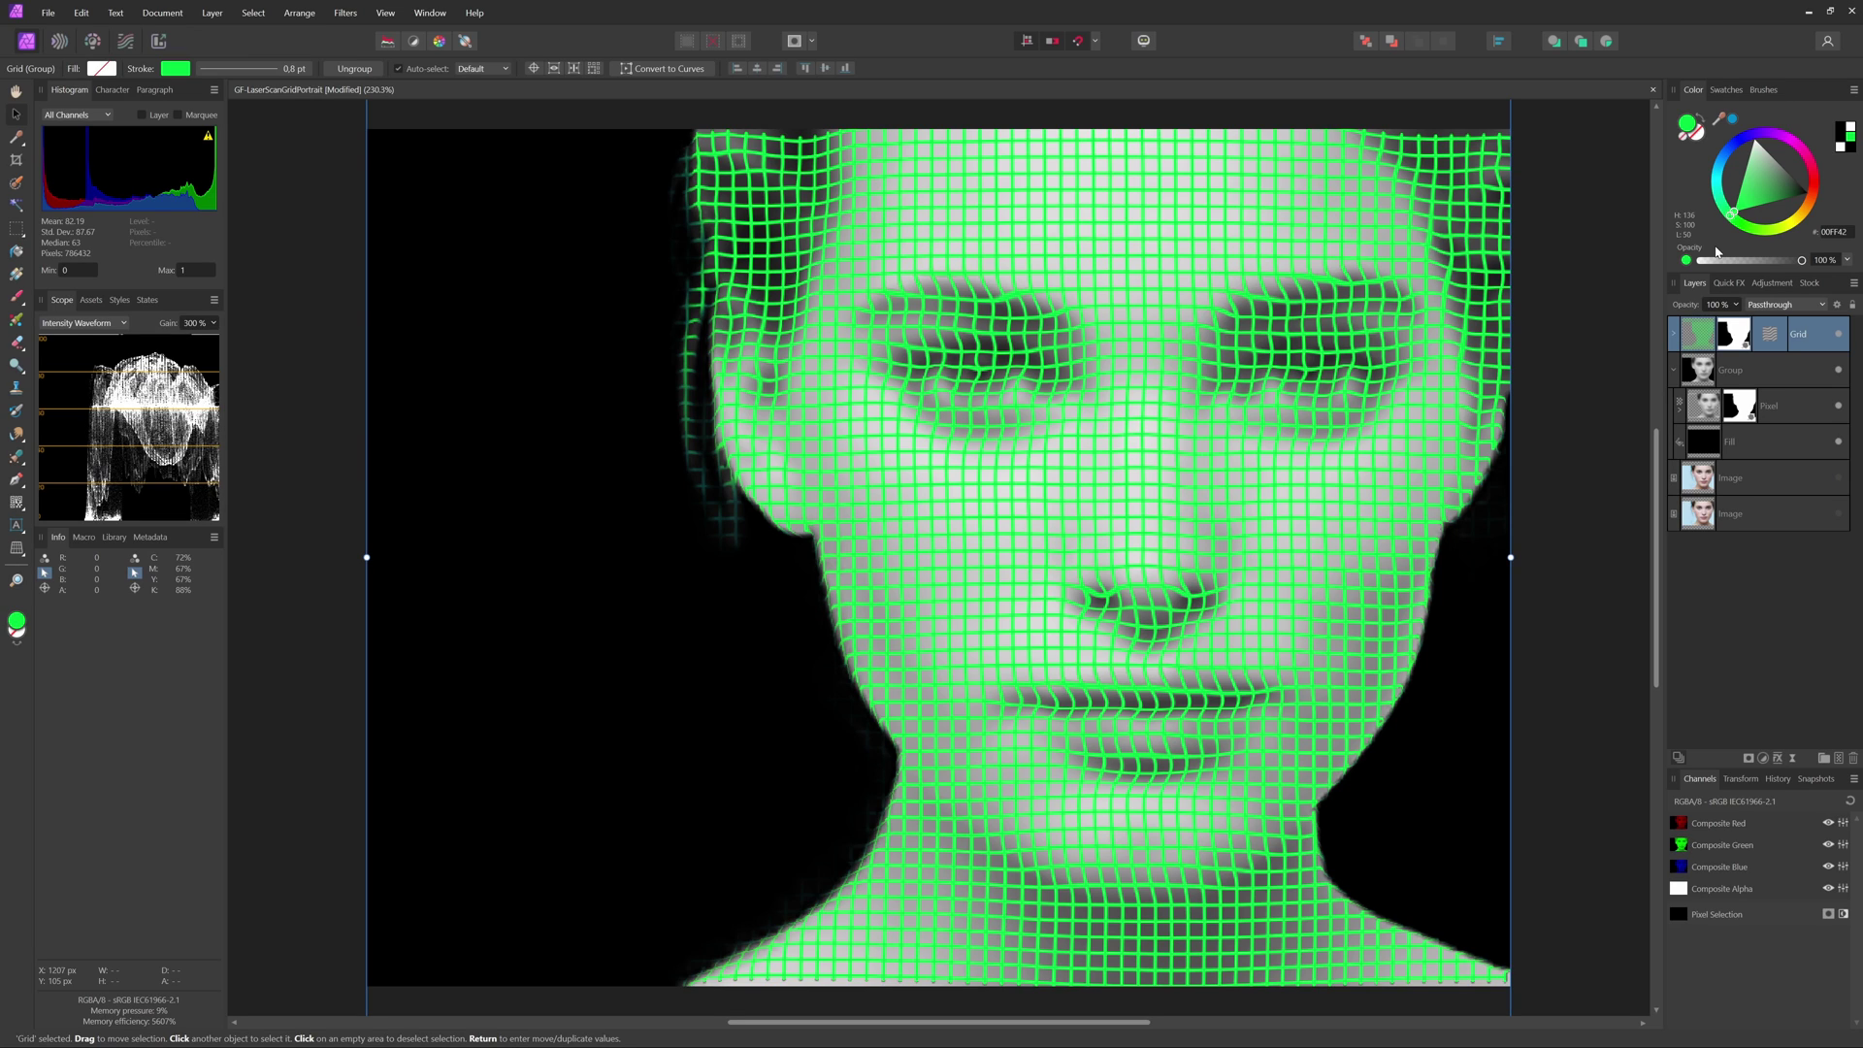
pyautogui.click(1785, 406)
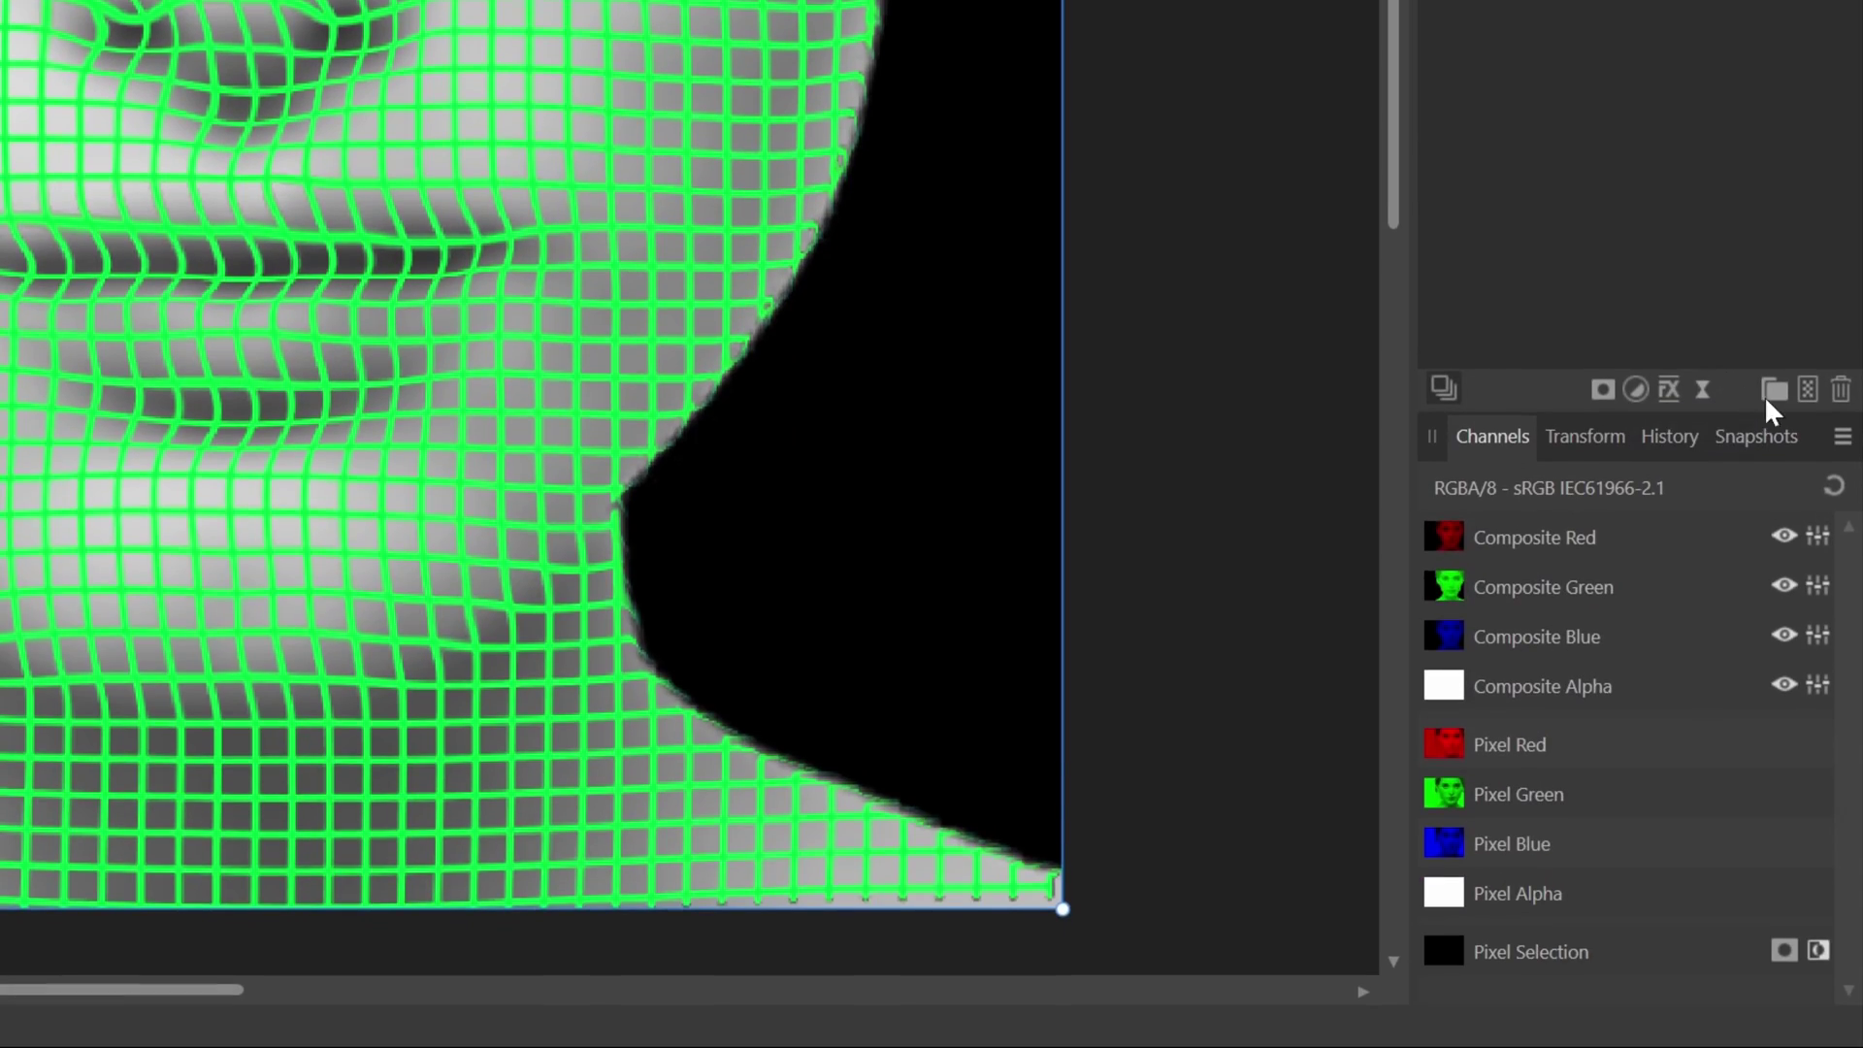
# Step: On a new pixel layer, paint black over the cheeks, forehead, neck, nose and eyes
pyautogui.click(1770, 393)
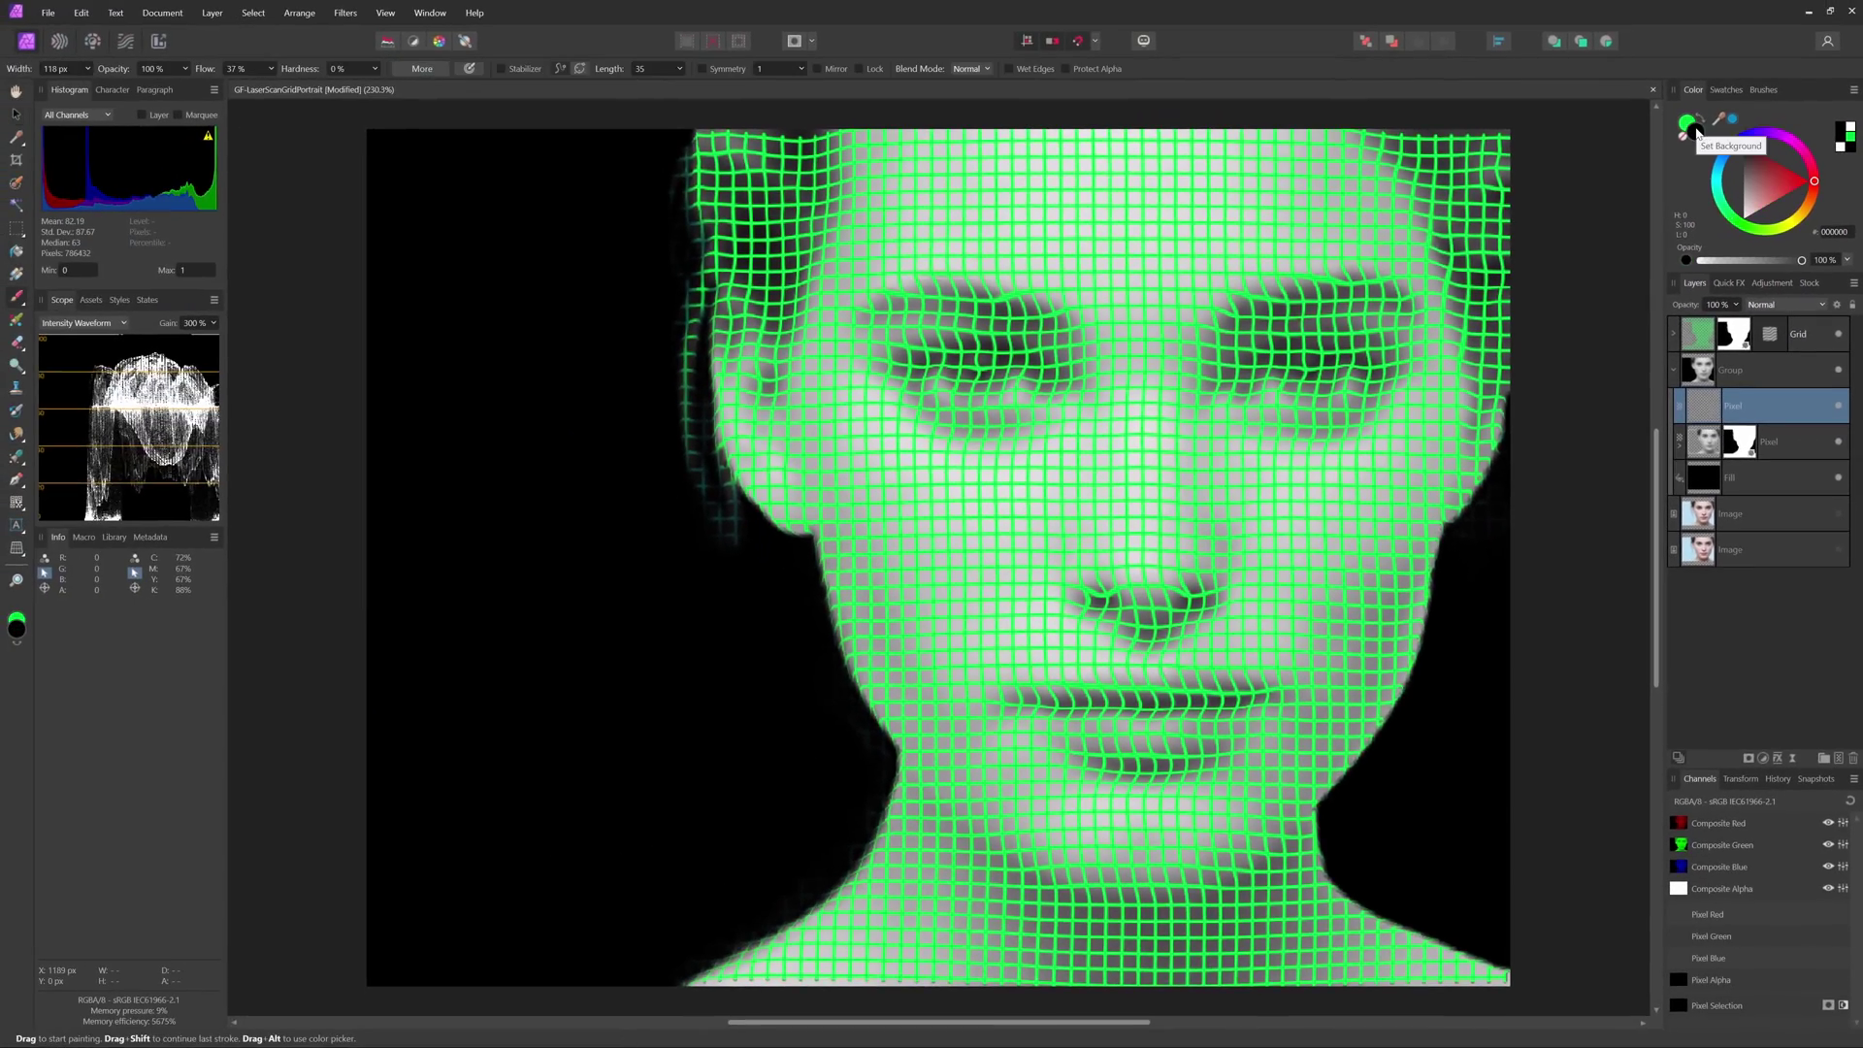
pyautogui.press('x')
pyautogui.moveTo(904, 556); pyautogui.dragTo(970, 737)
pyautogui.moveTo(1407, 572); pyautogui.dragTo(1333, 713)
pyautogui.moveTo(1280, 189); pyautogui.dragTo(1349, 184)
pyautogui.press('[')
pyautogui.press('[')
pyautogui.press('[')
pyautogui.moveTo(1280, 894)
pyautogui.mouseDown()
pyautogui.moveTo(1020, 883)
pyautogui.moveTo(1143, 978)
pyautogui.moveTo(1232, 932)
pyautogui.mouseUp()
pyautogui.moveTo(1212, 573)
pyautogui.mouseDown()
pyautogui.moveTo(1195, 393)
pyautogui.moveTo(932, 254)
pyautogui.mouseUp()
pyautogui.moveTo(1203, 325)
pyautogui.mouseDown()
pyautogui.moveTo(1270, 264)
pyautogui.moveTo(1402, 254)
pyautogui.mouseUp()
pyautogui.moveTo(1087, 572); pyautogui.dragTo(1038, 609)
# Step: Reload the Grid's displacement map from the edited layers, hide the portrait, and select the face and fill layers
pyautogui.click(1767, 334)
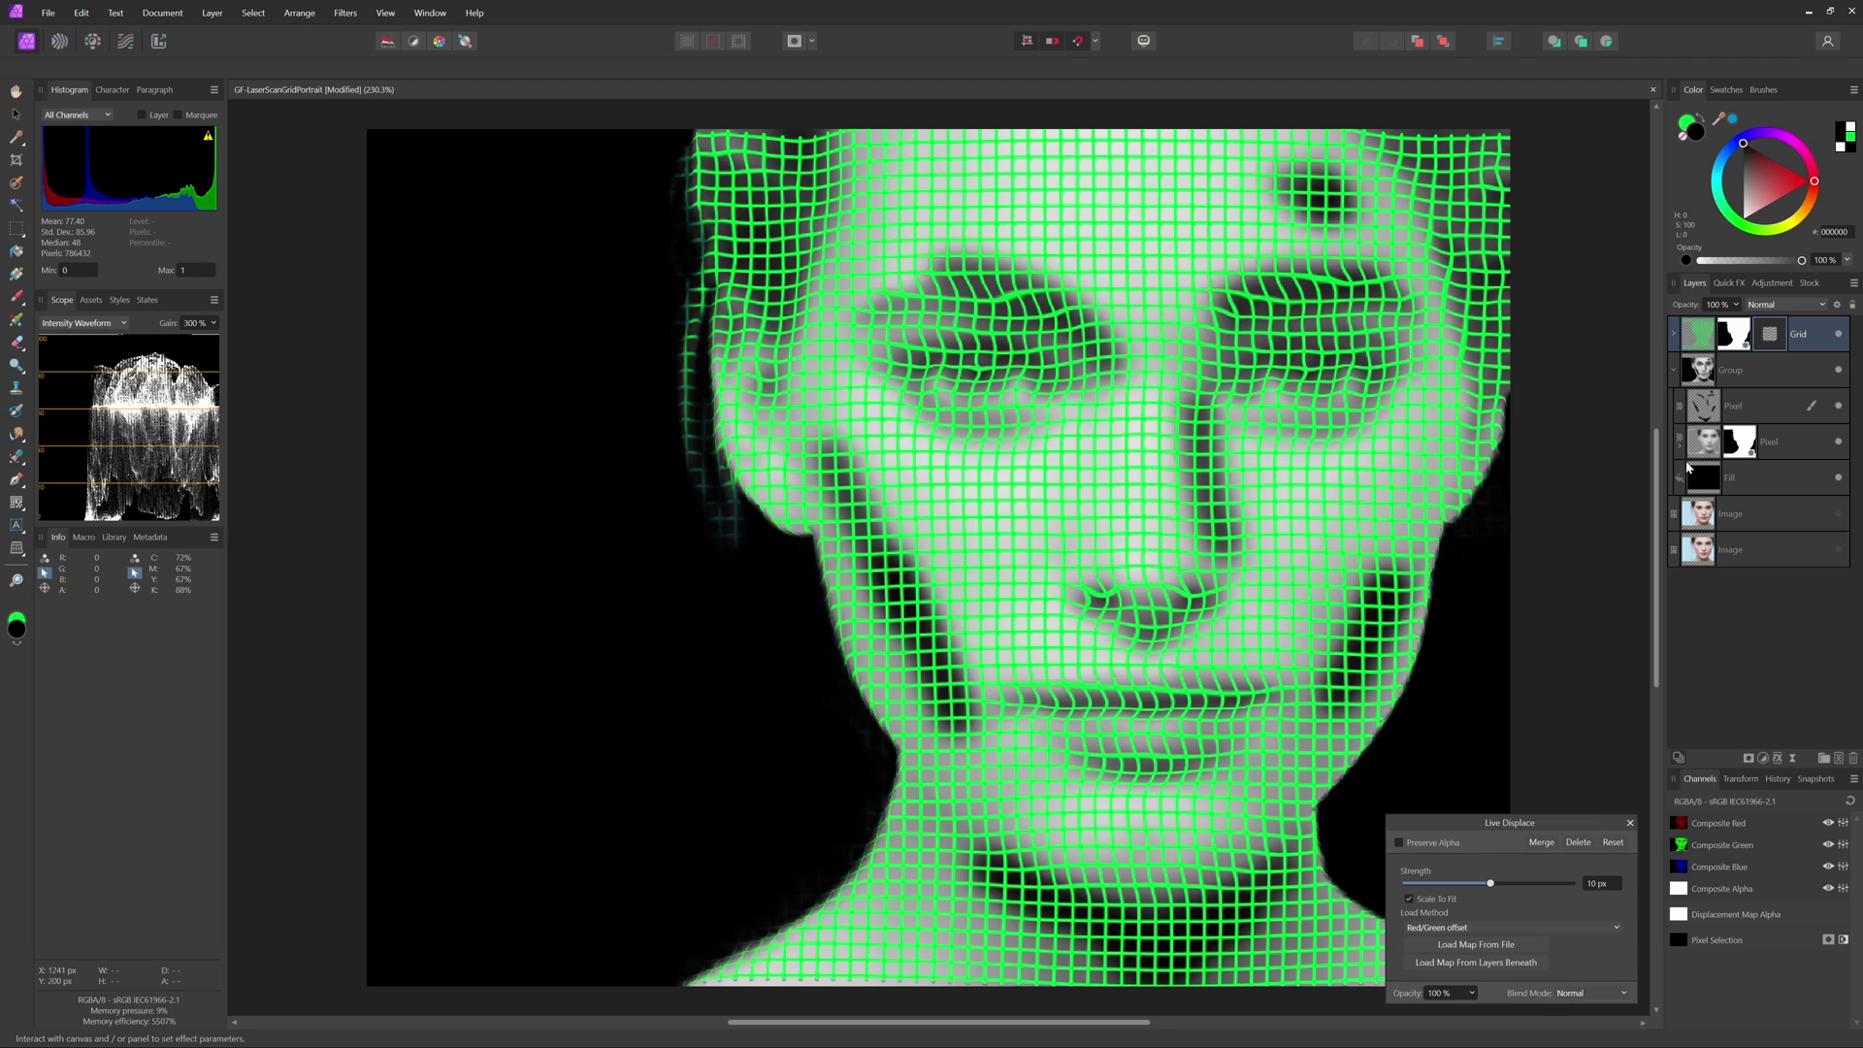
pyautogui.click(1492, 961)
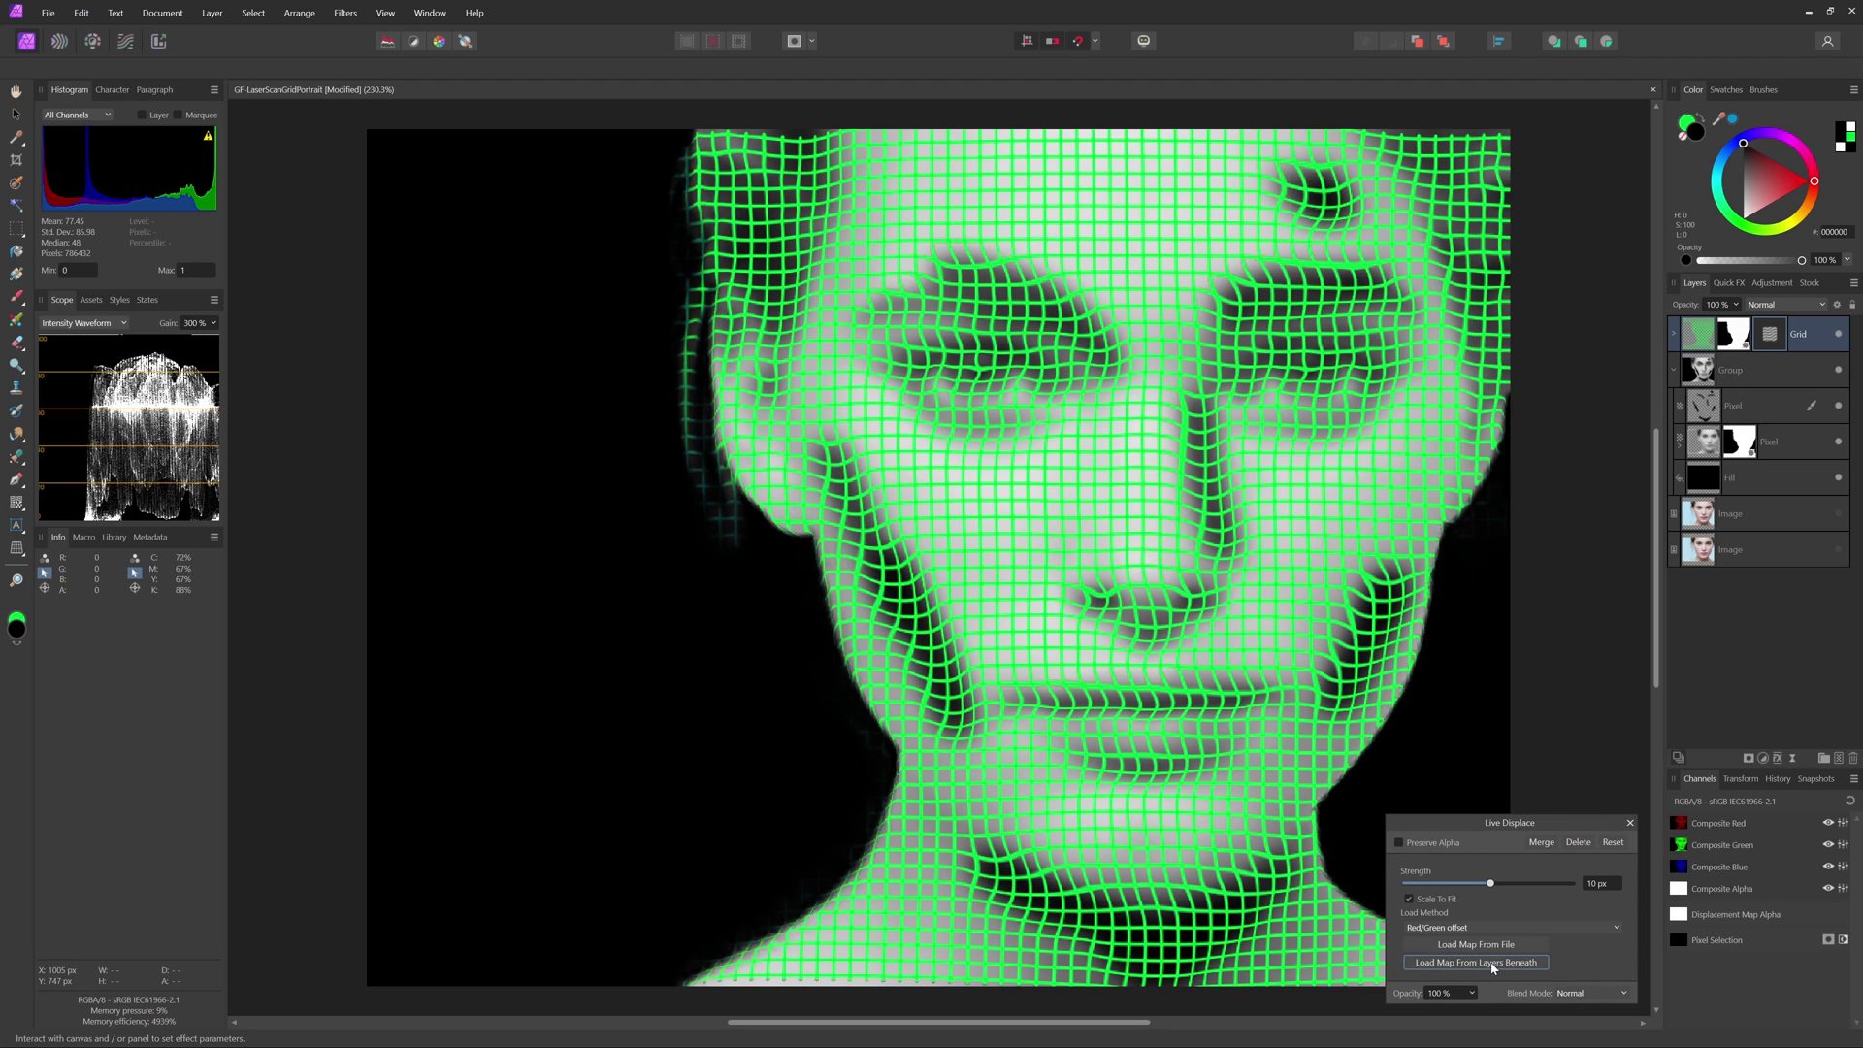
pyautogui.click(1836, 374)
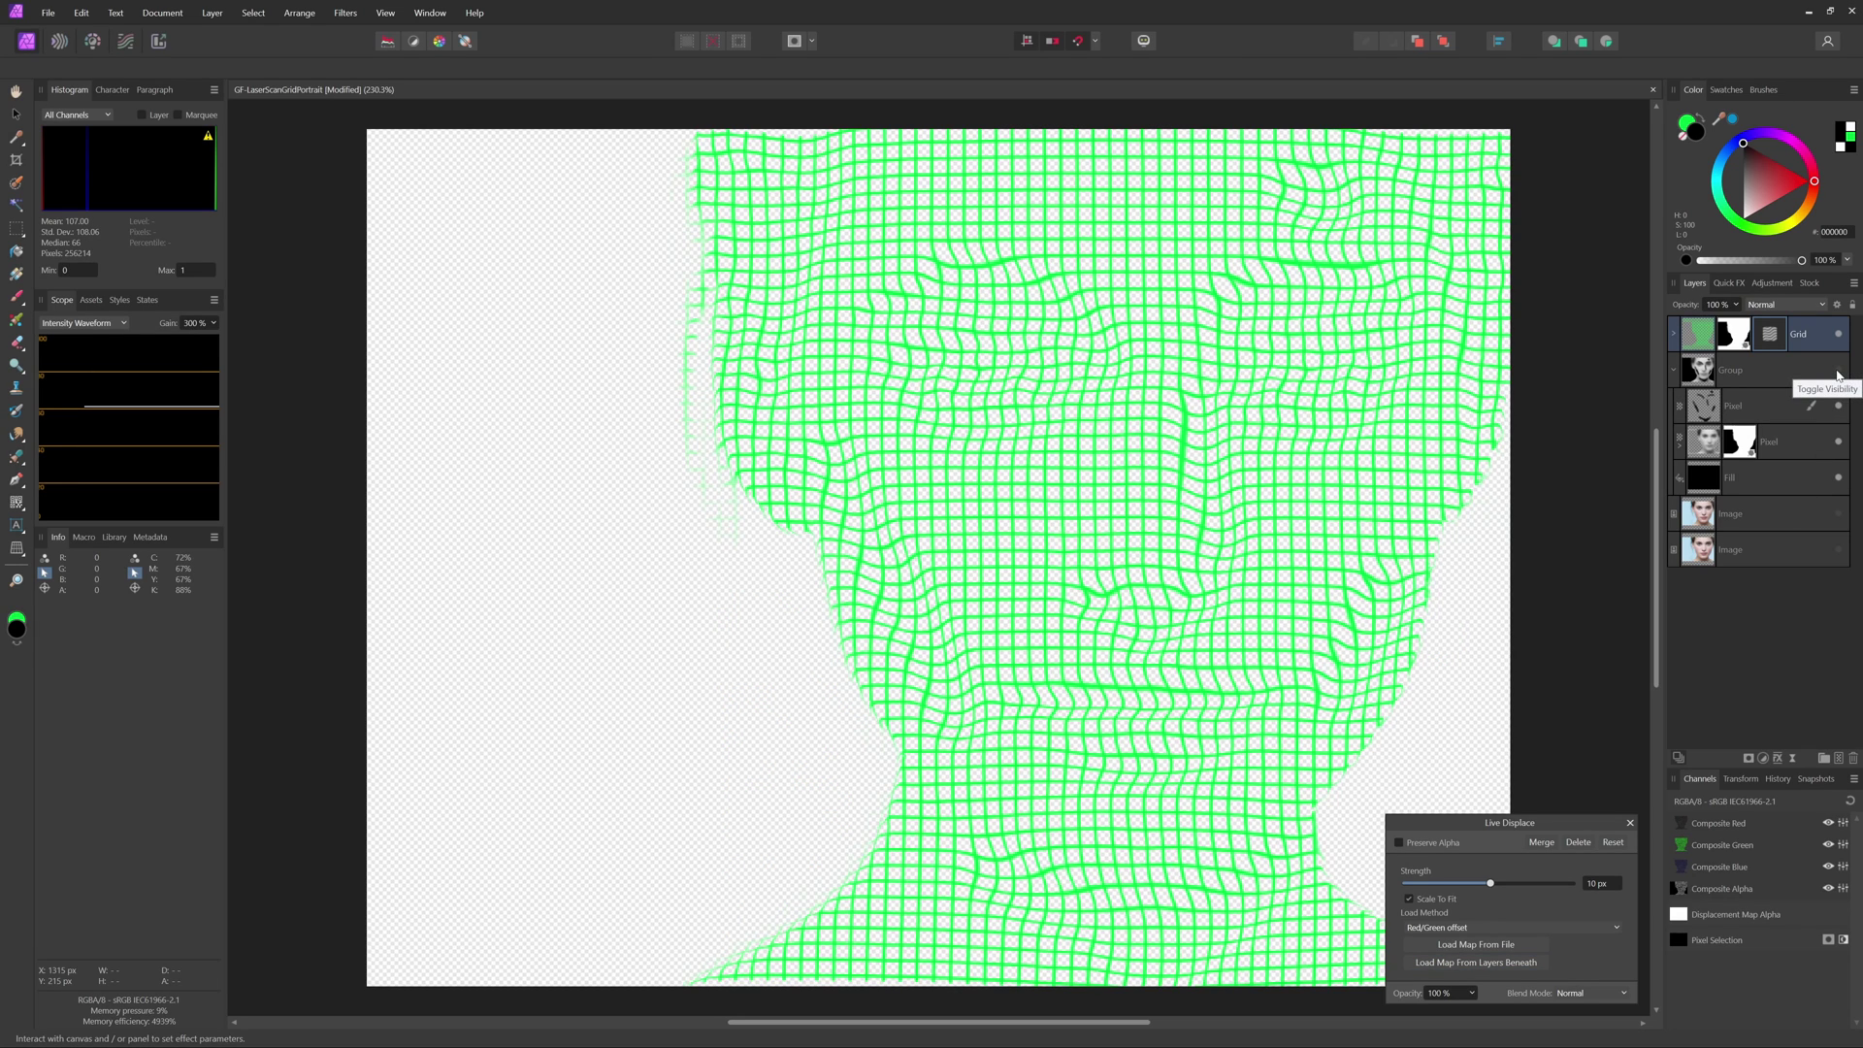
pyautogui.click(1704, 454)
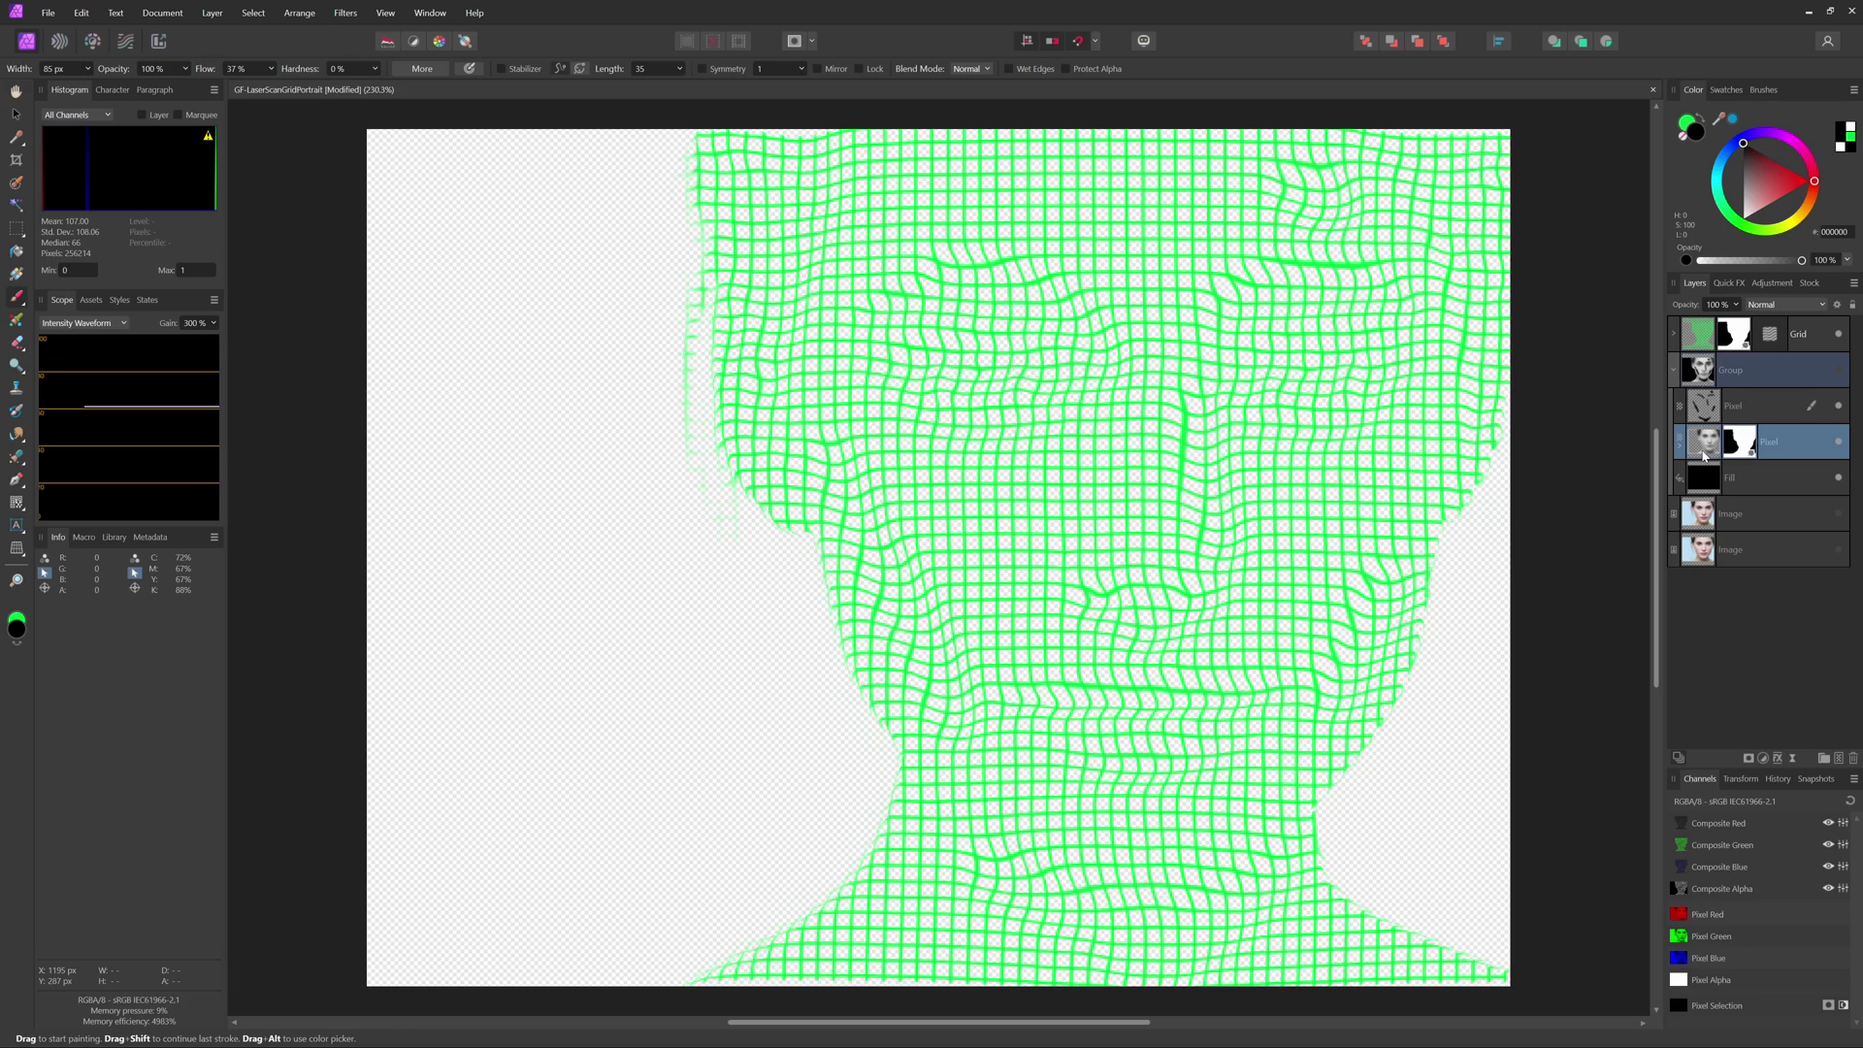
pyautogui.keyDown('shift'); pyautogui.click(1703, 484); pyautogui.keyUp('shift')
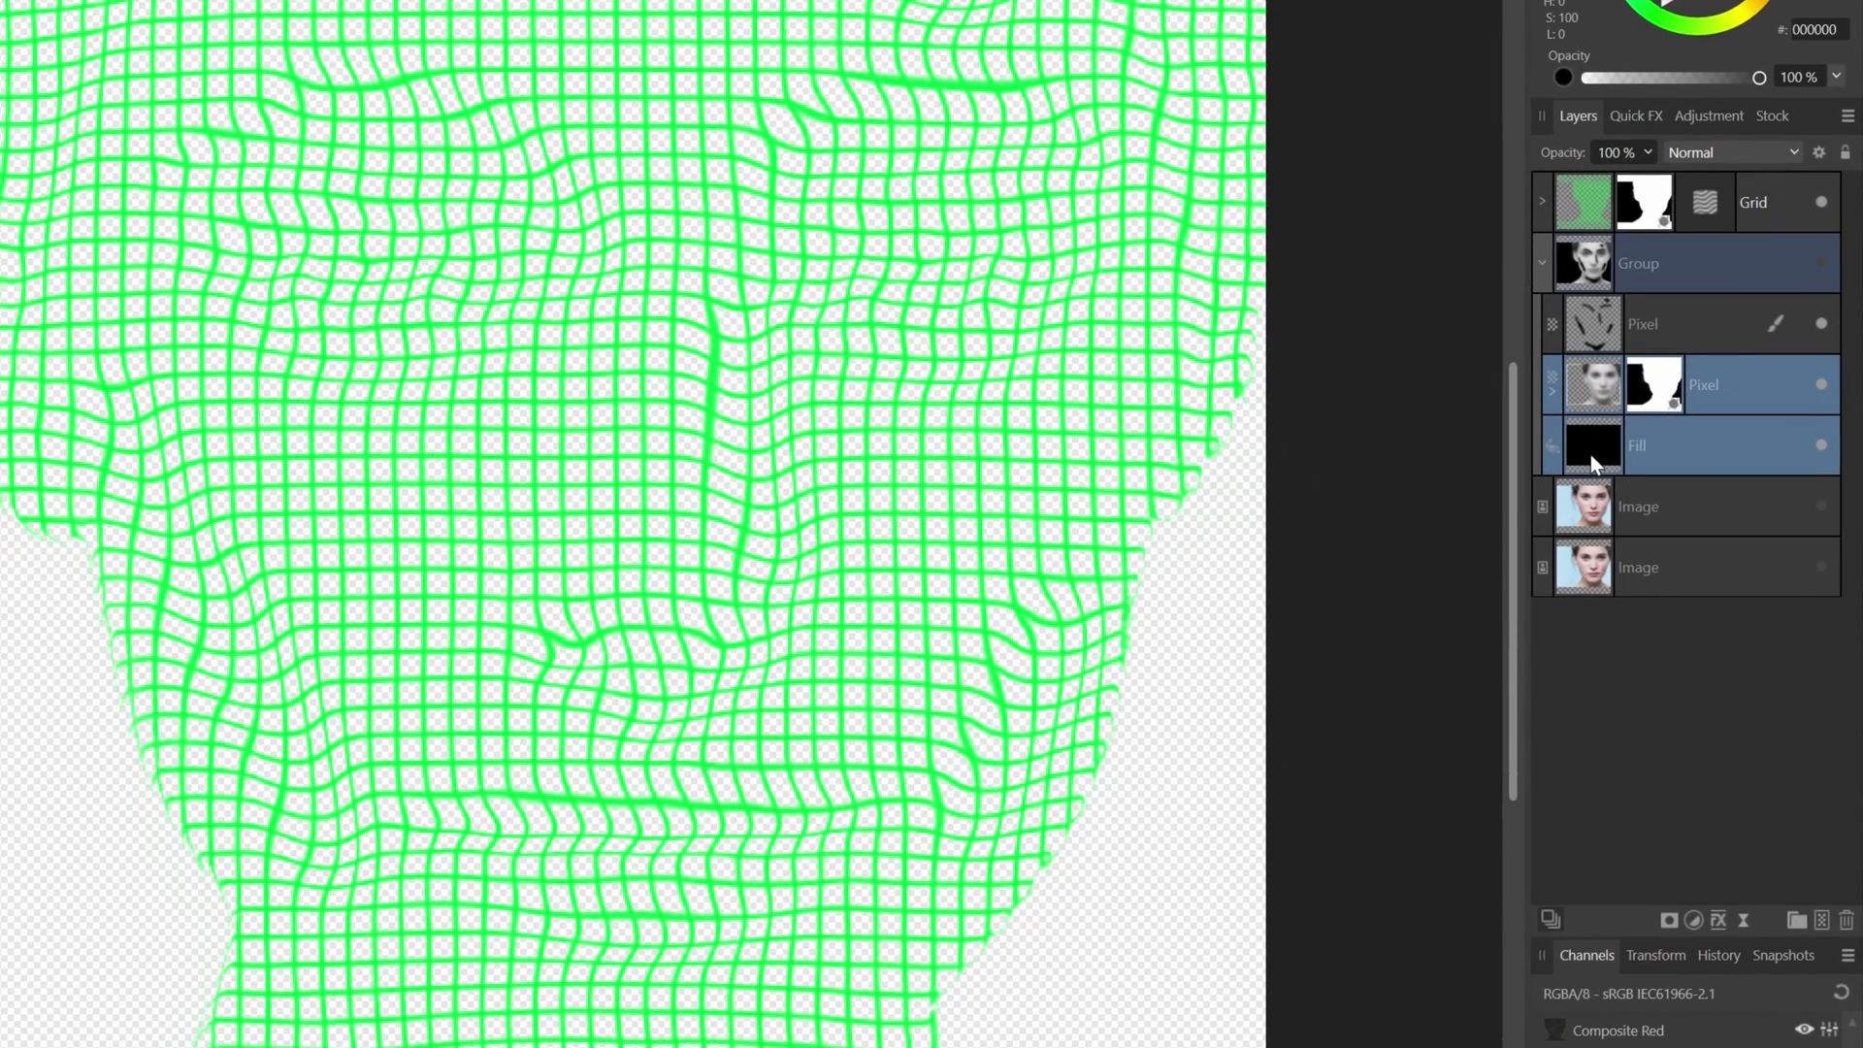
# Step: Copy the face and black fill layers to the top, moving the fill copy below the group
pyautogui.moveTo(1591, 454); pyautogui.dragTo(1579, 207)
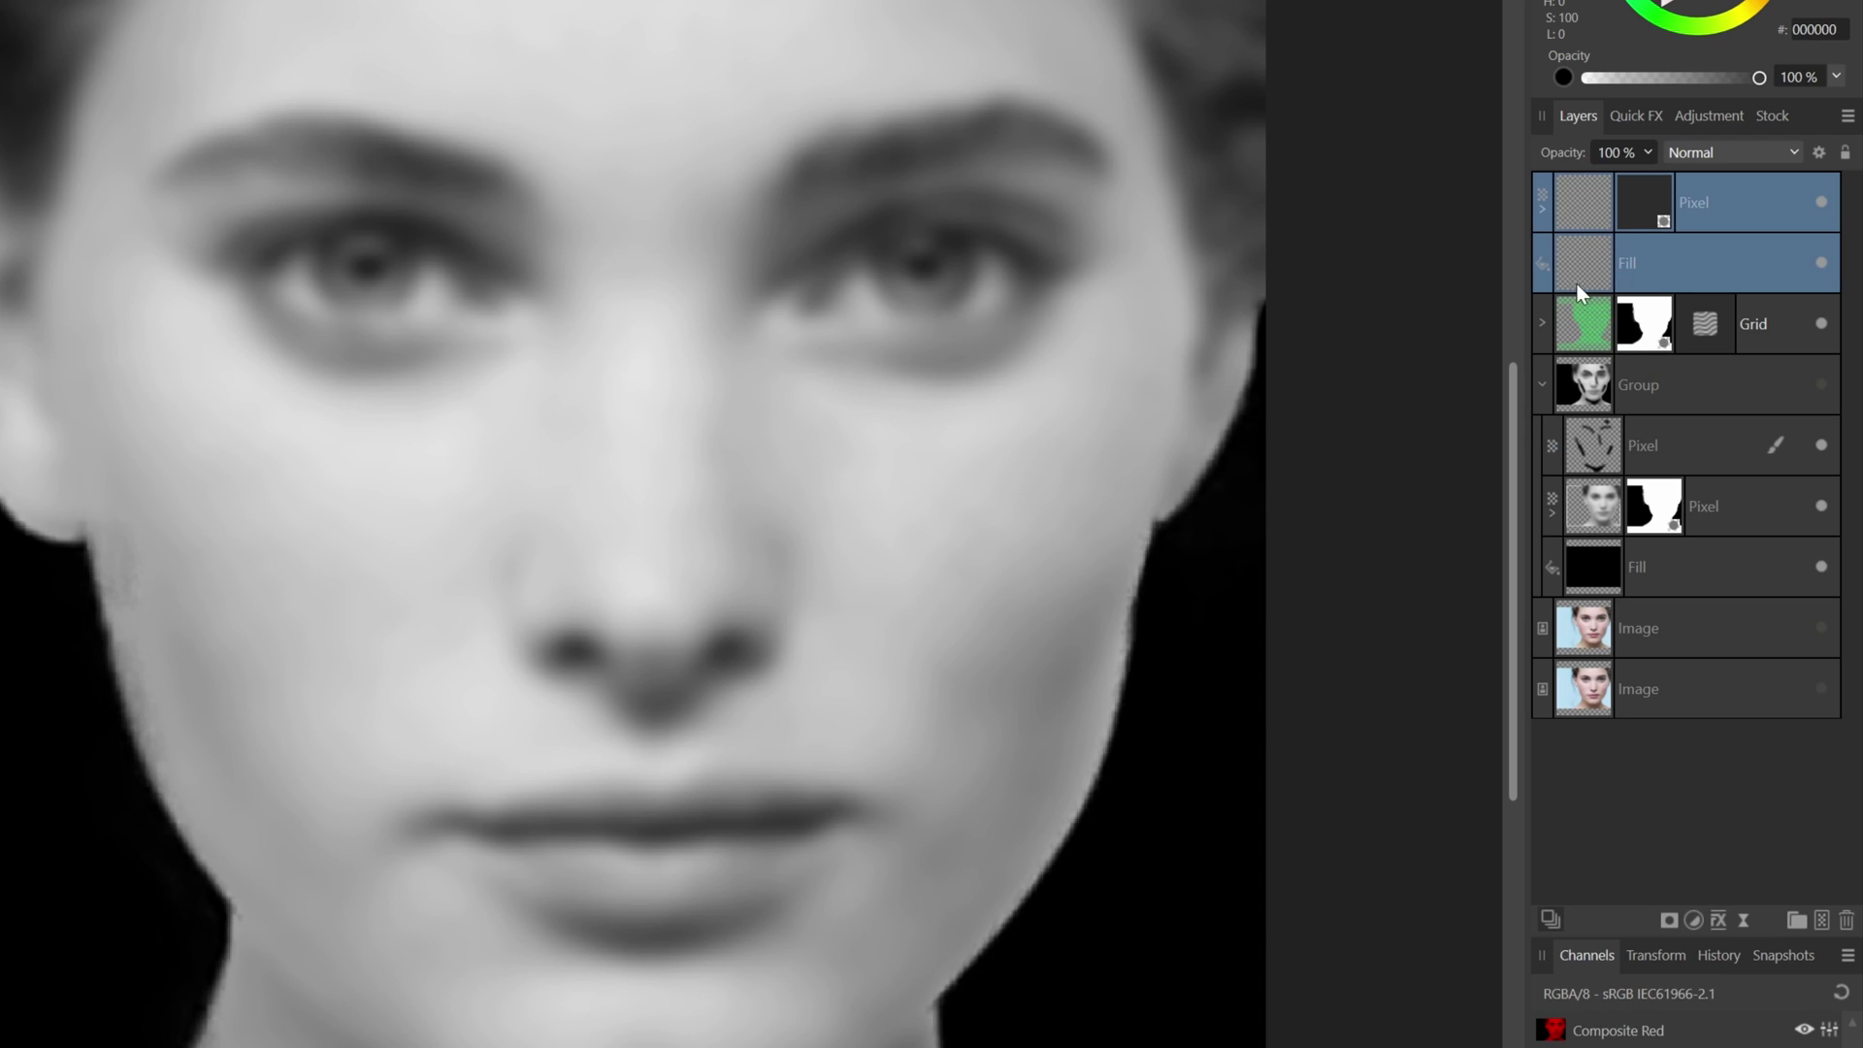
pyautogui.click(1655, 287)
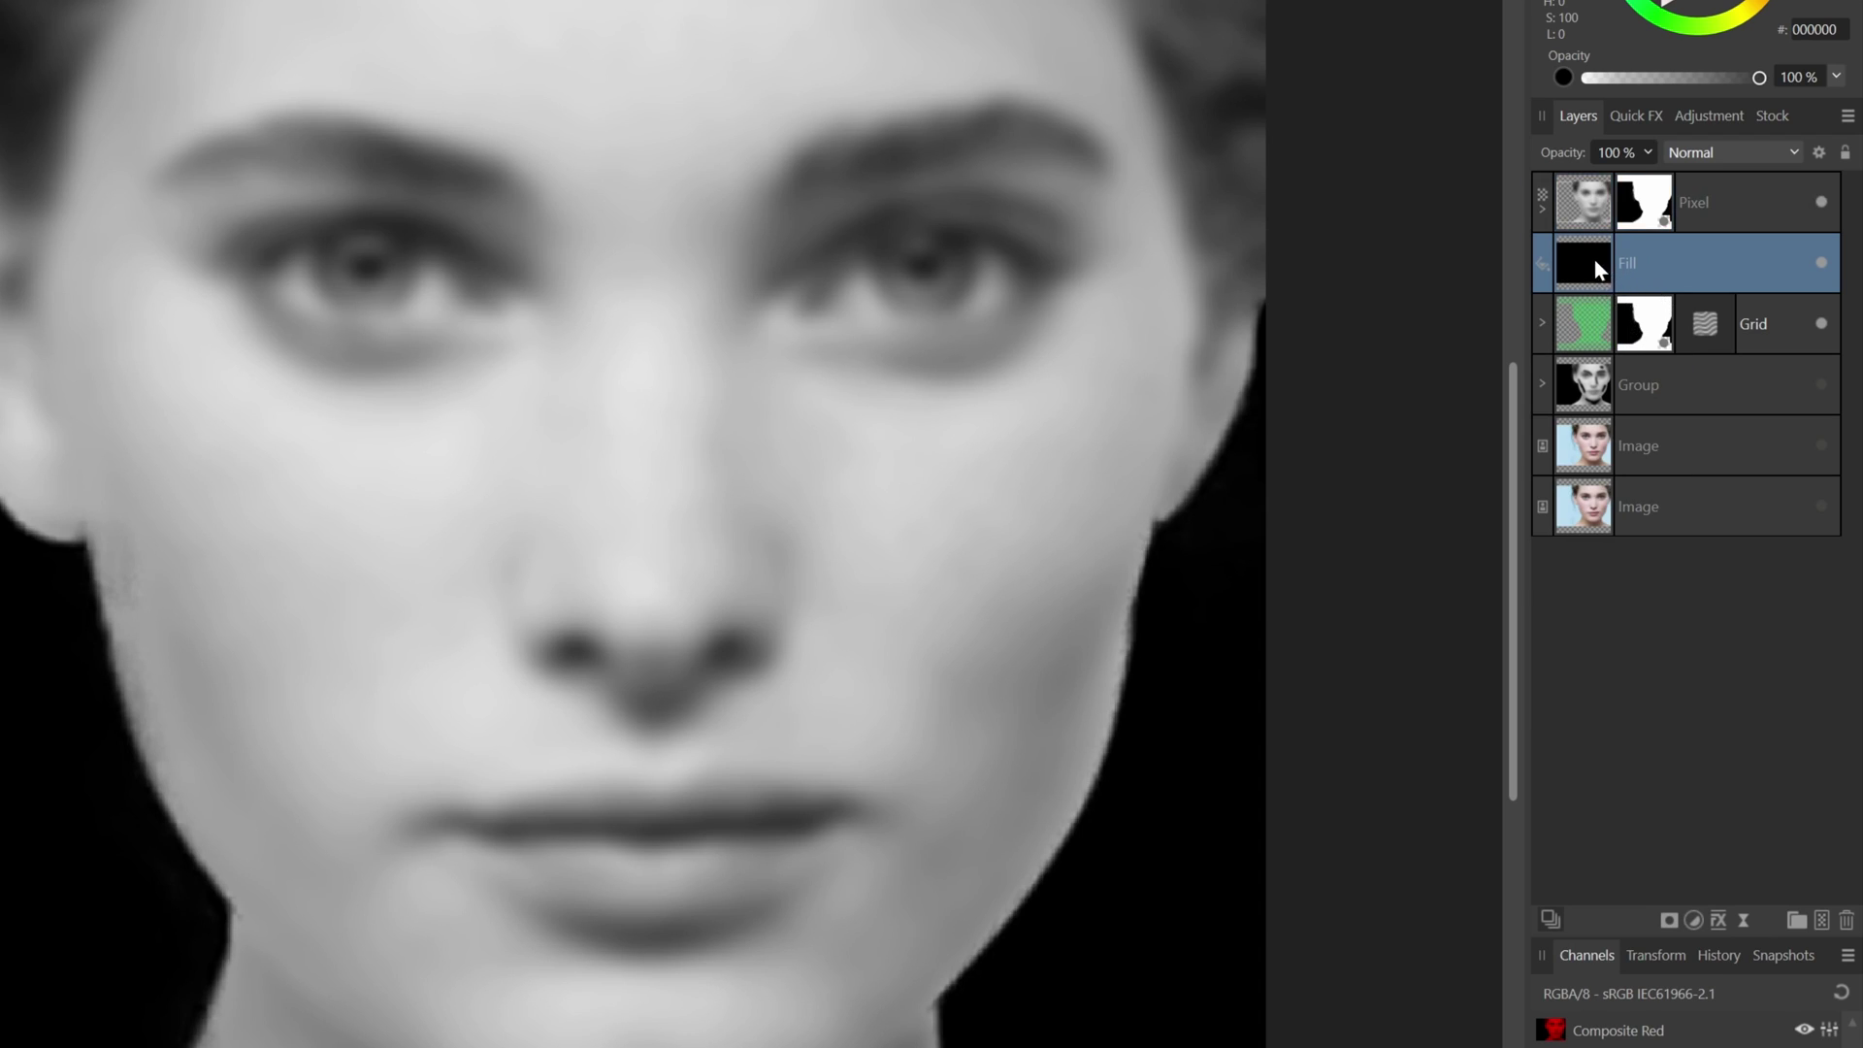
pyautogui.moveTo(1593, 259); pyautogui.dragTo(1648, 406)
# Step: Set the face copy's blend mode to Soft Light
pyautogui.click(1575, 201)
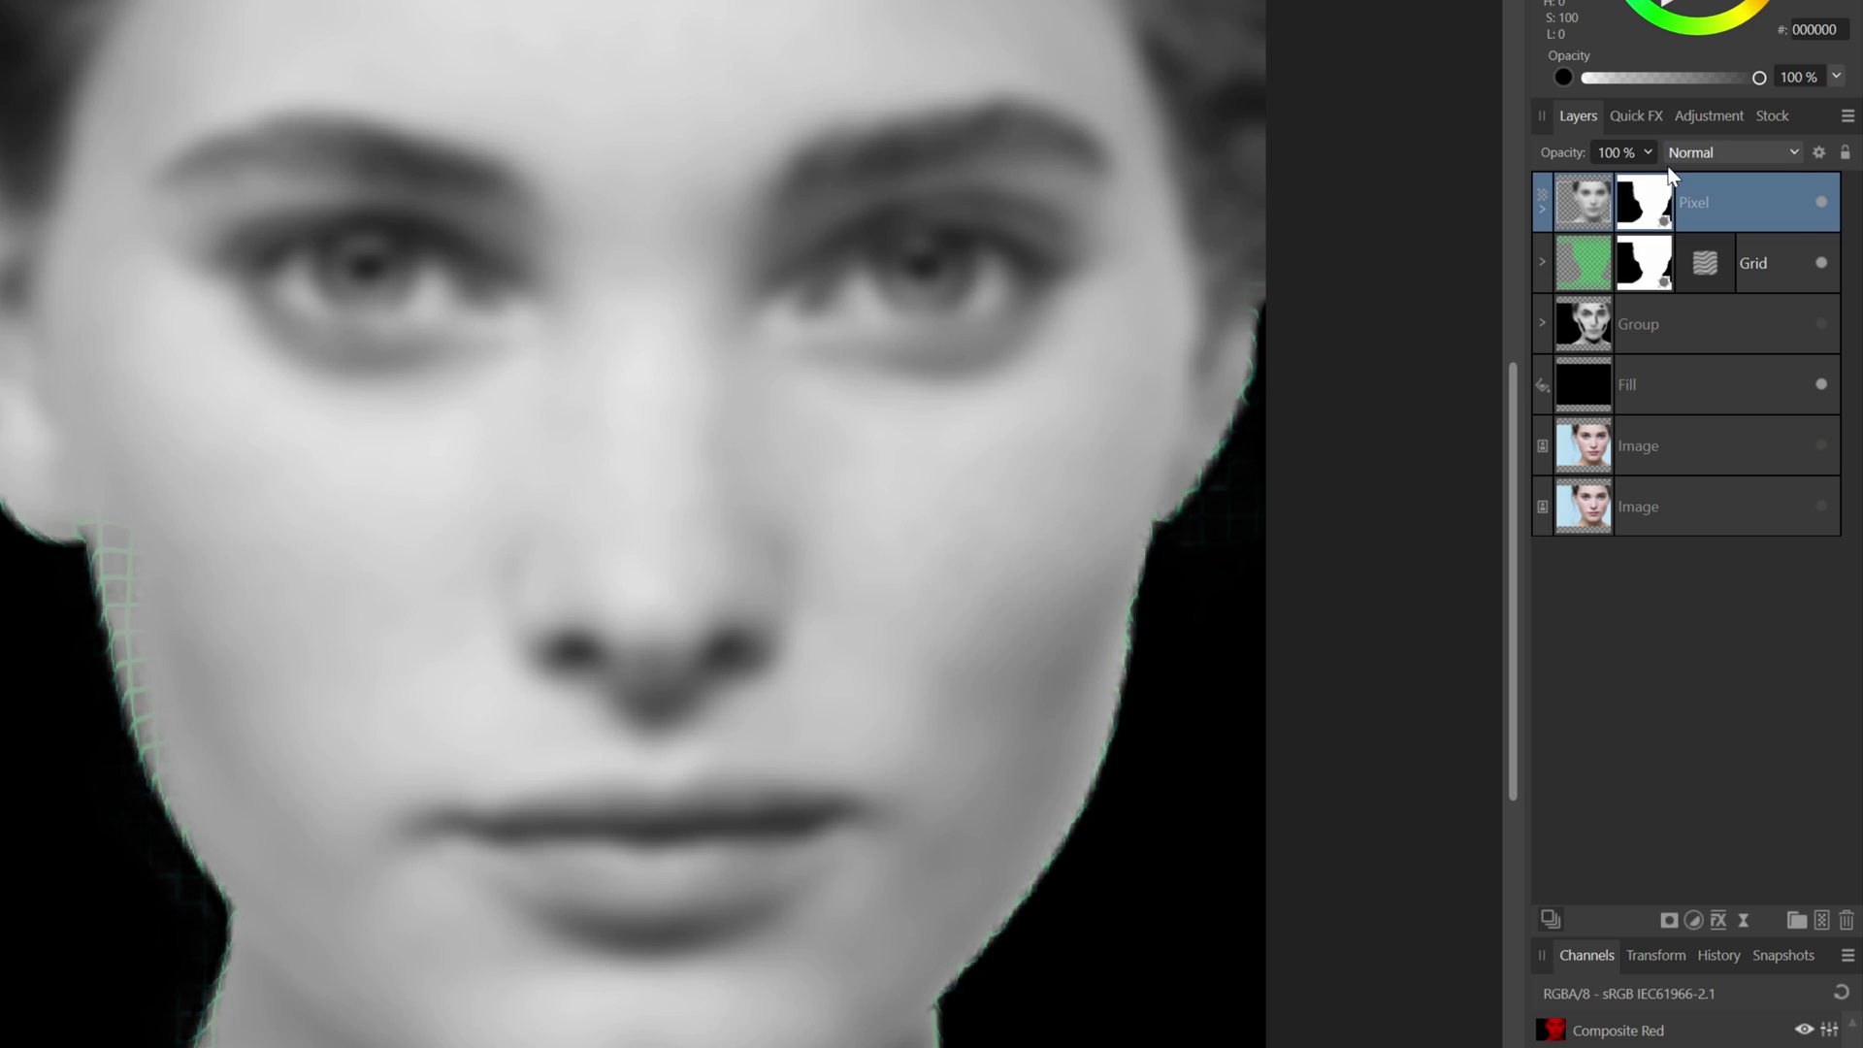
pyautogui.click(1698, 154)
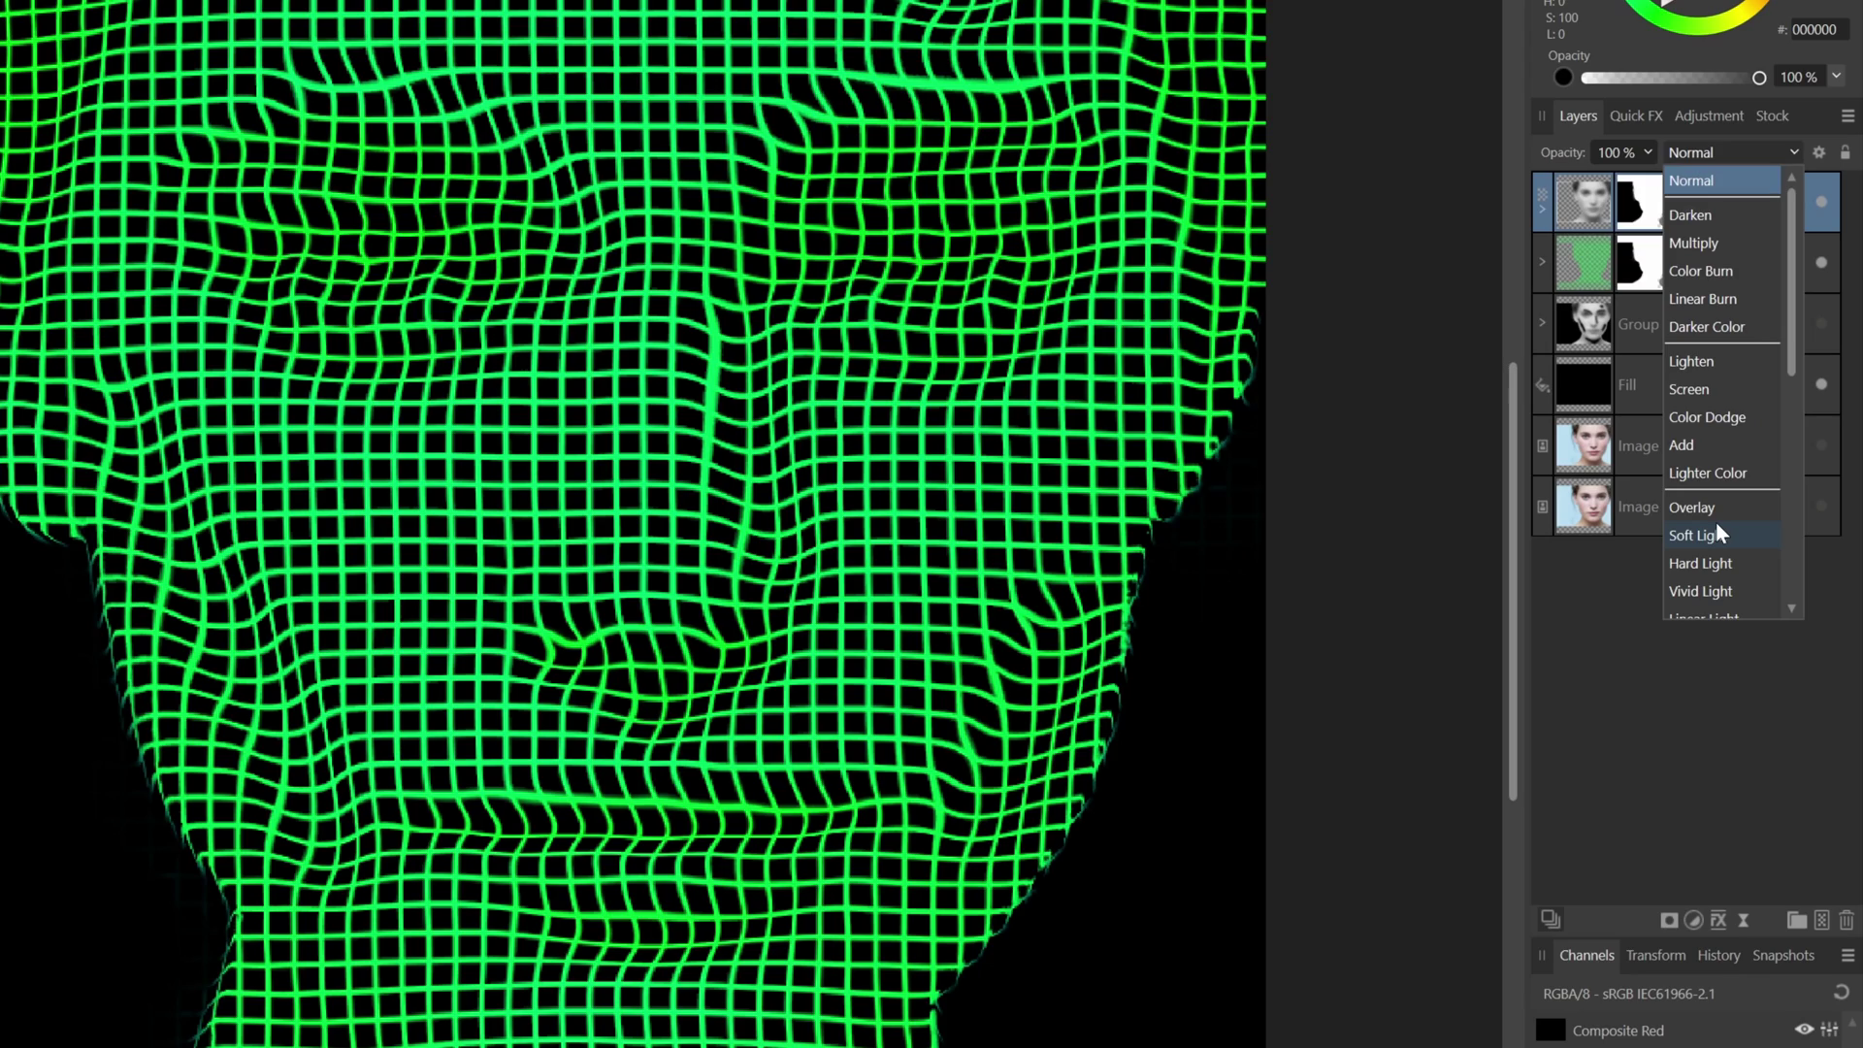
pyautogui.click(1715, 528)
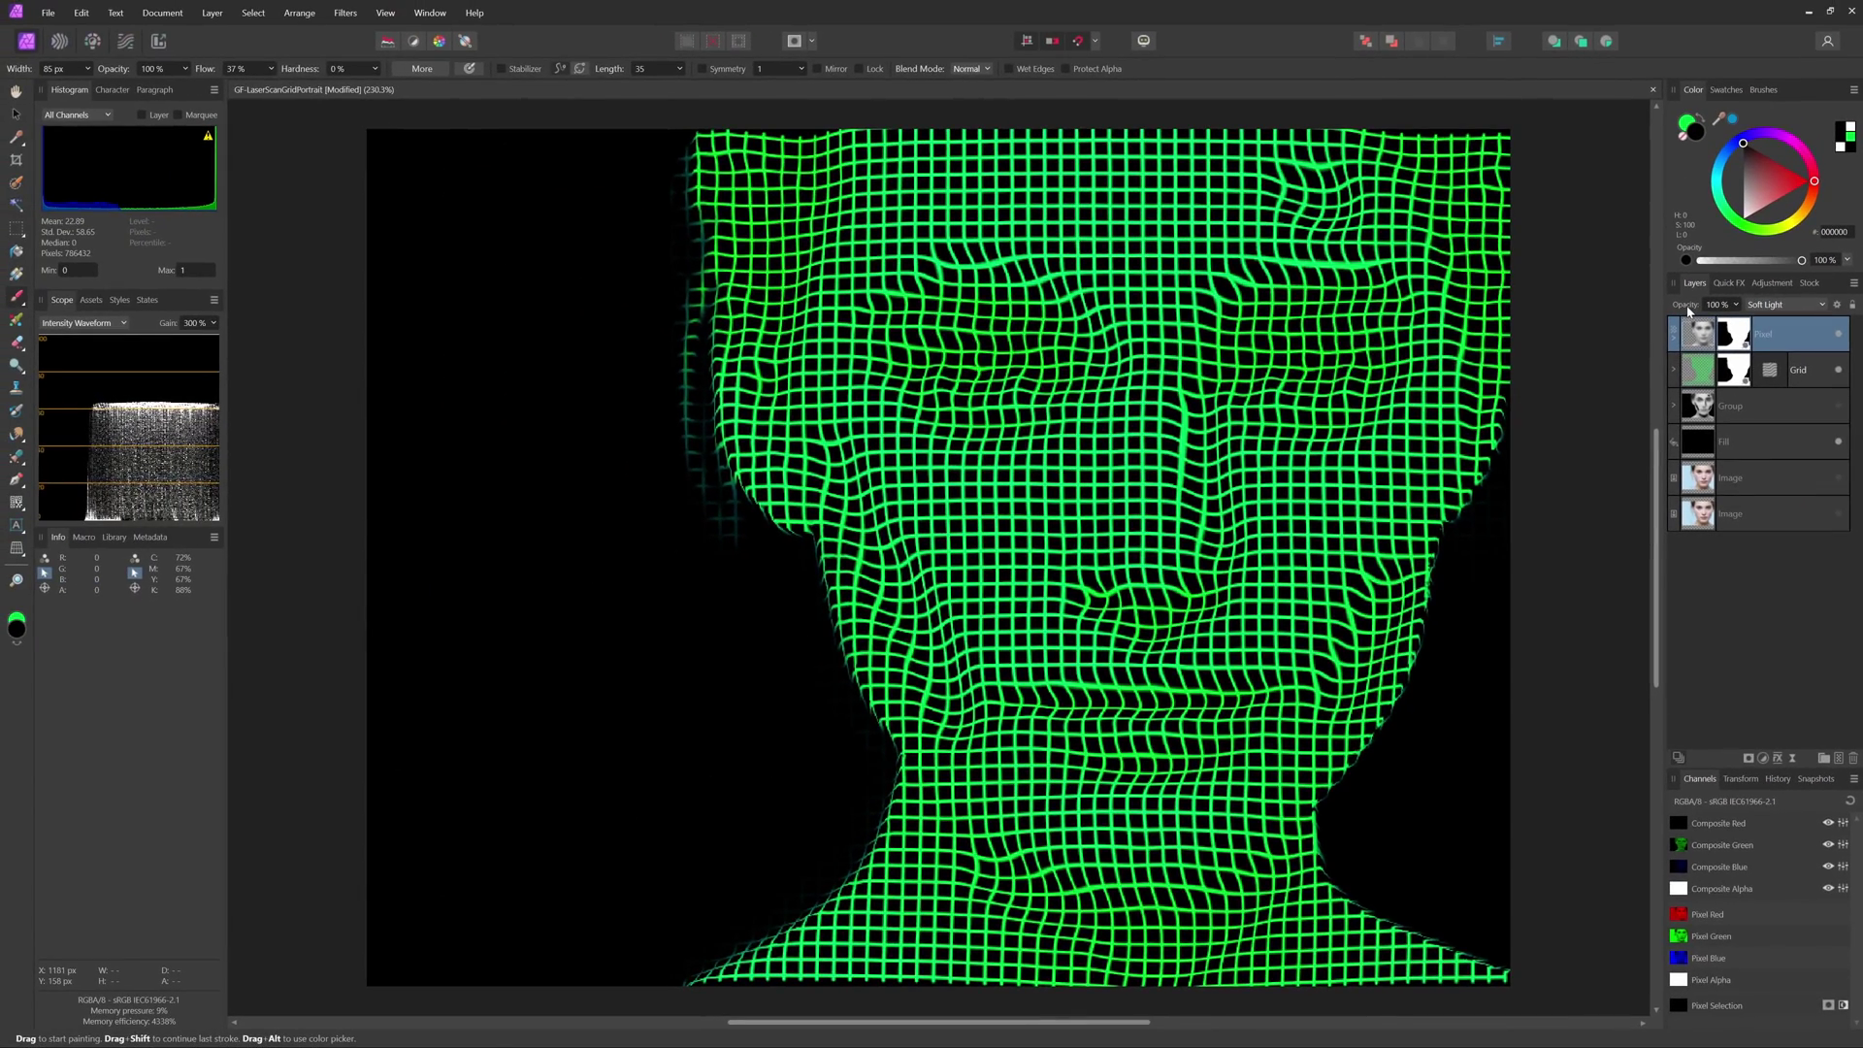
# Step: Duplicate the Grid layer
pyautogui.press('v')
pyautogui.click(1692, 377)
pyautogui.hotkey('ctrl', 'j')
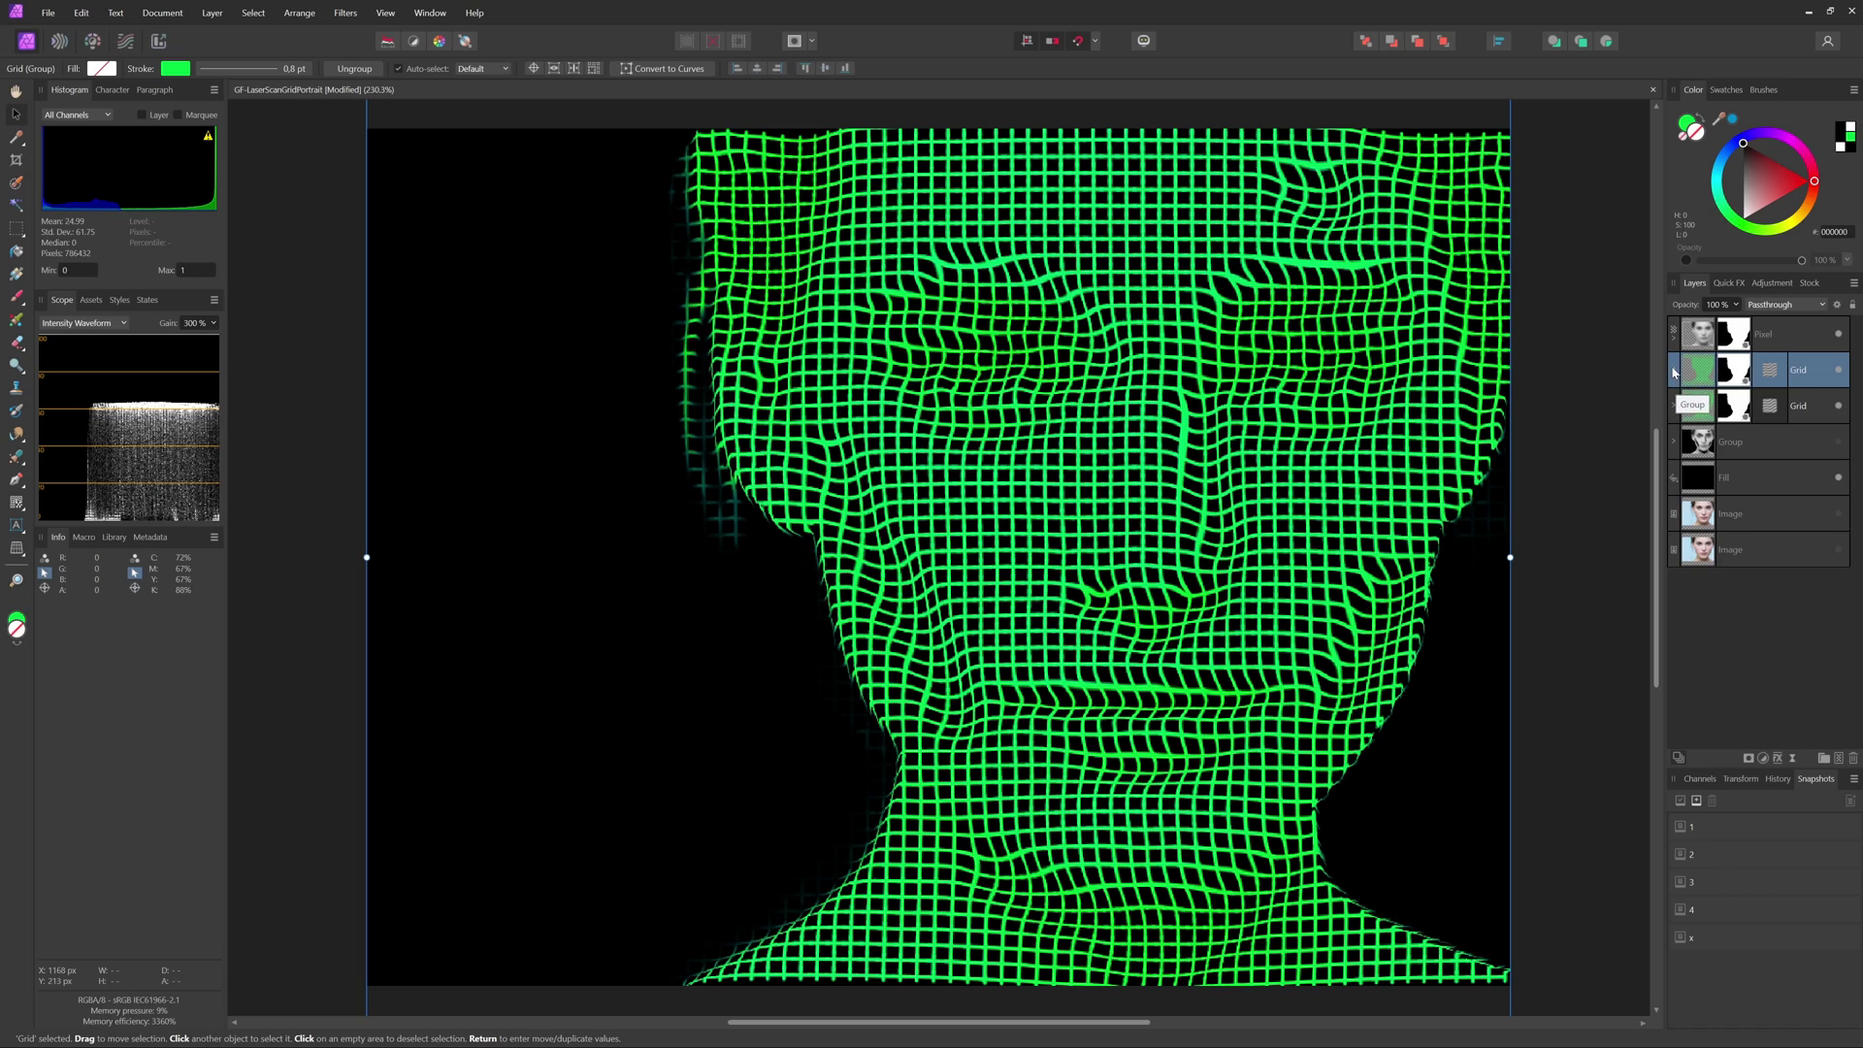
# Step: Squeeze the copied grid's Vertical lines layer so its lines sit closer together
pyautogui.click(1673, 371)
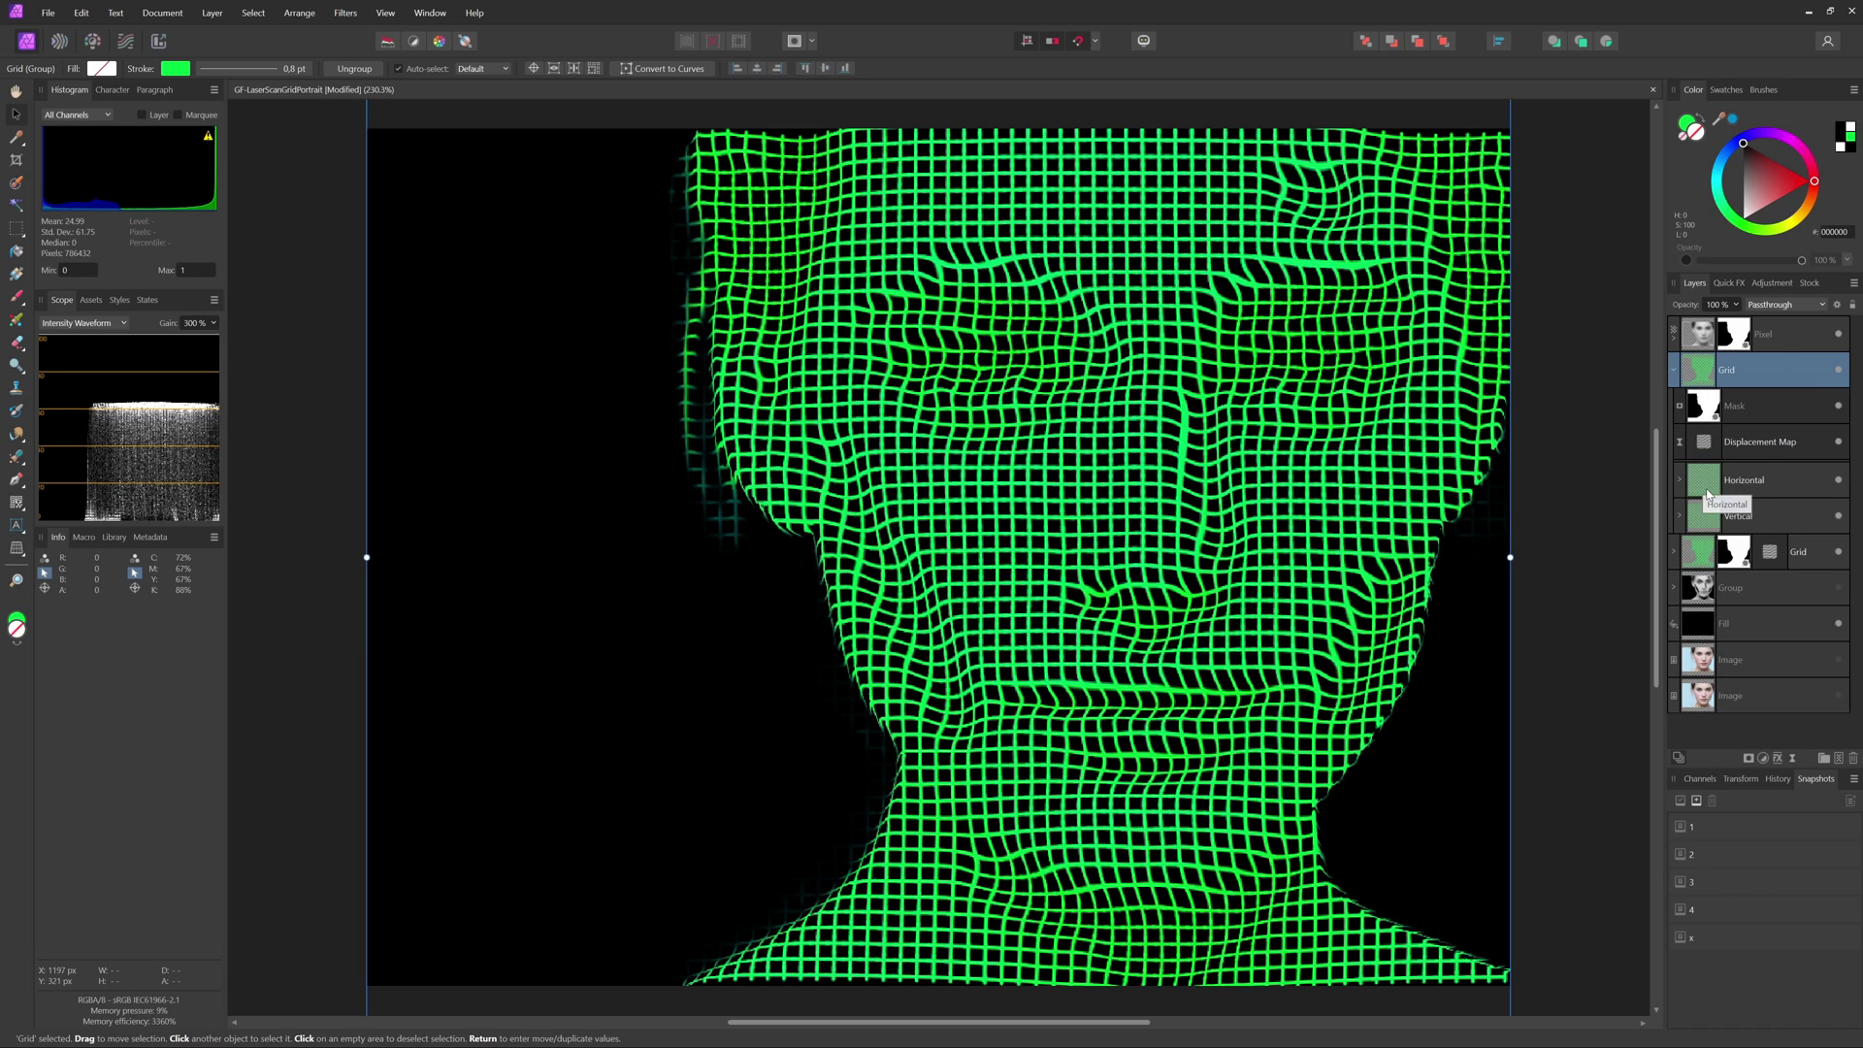
pyautogui.click(1709, 516)
pyautogui.scroll(-3, 1408, 580)
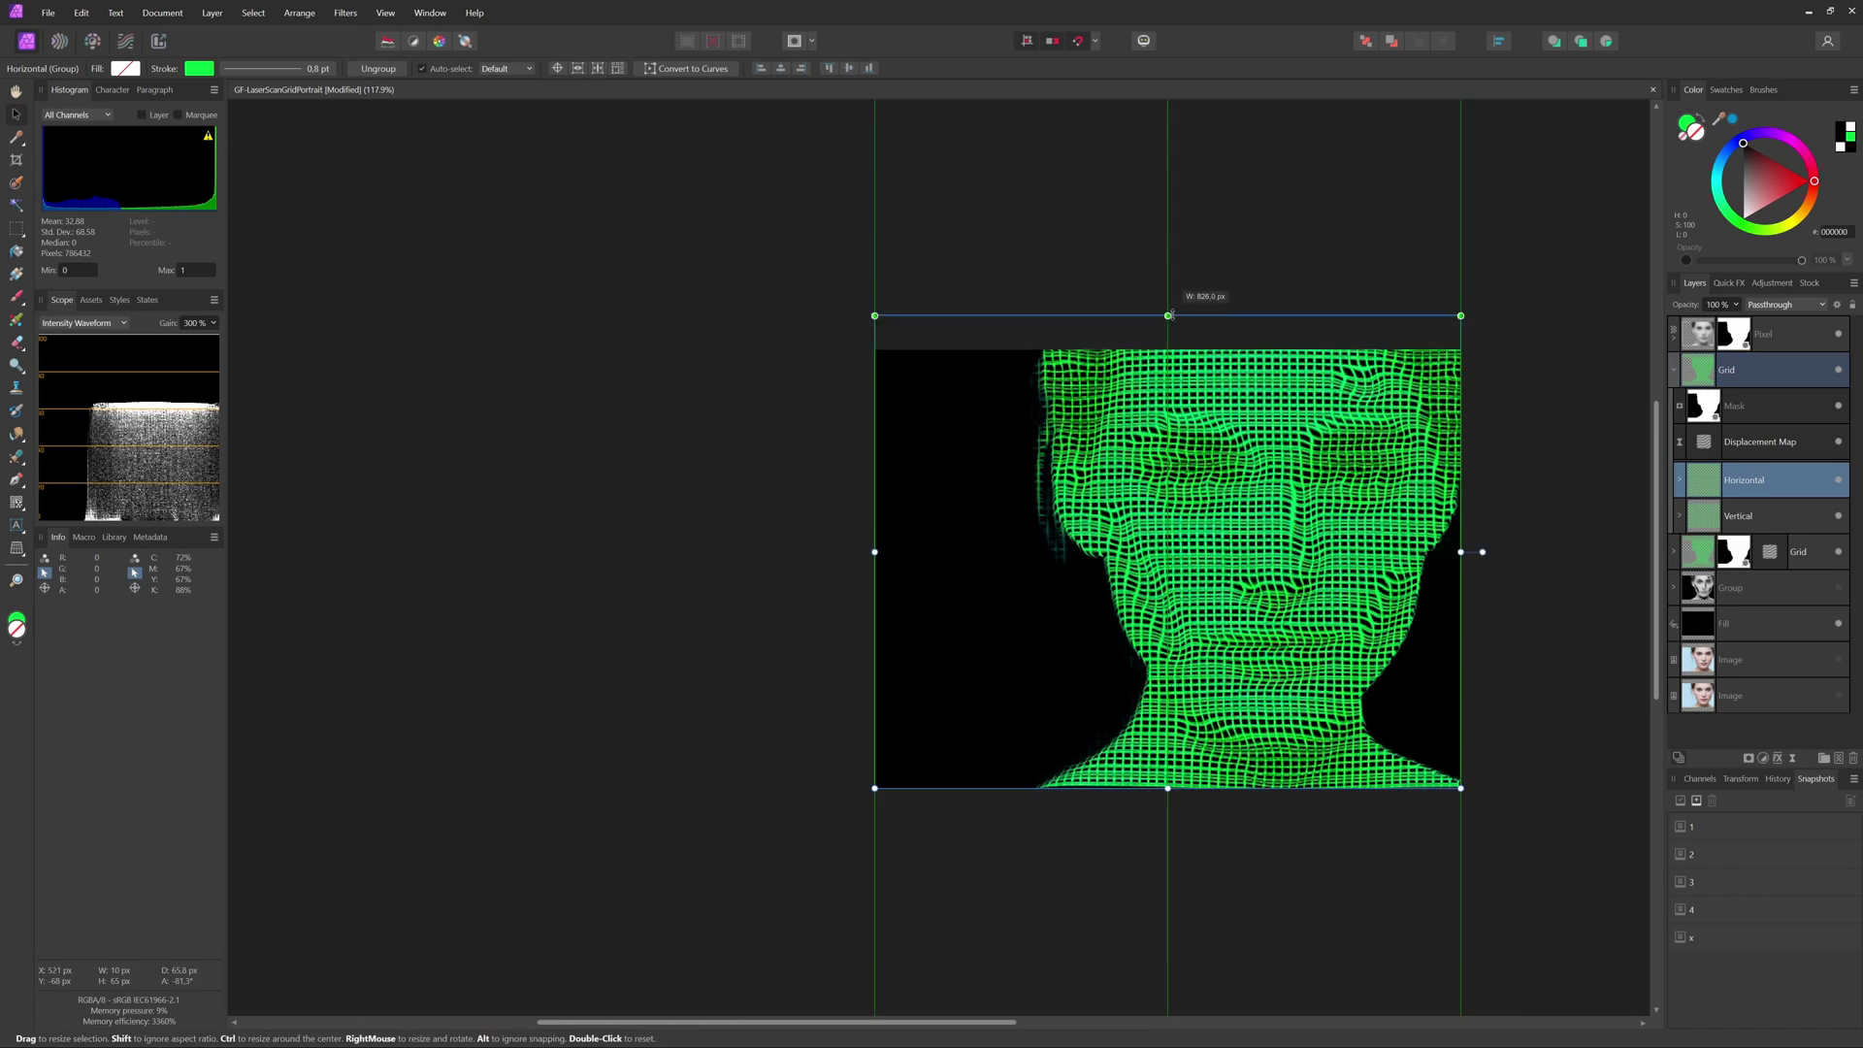
pyautogui.moveTo(870, 582); pyautogui.dragTo(1030, 580)
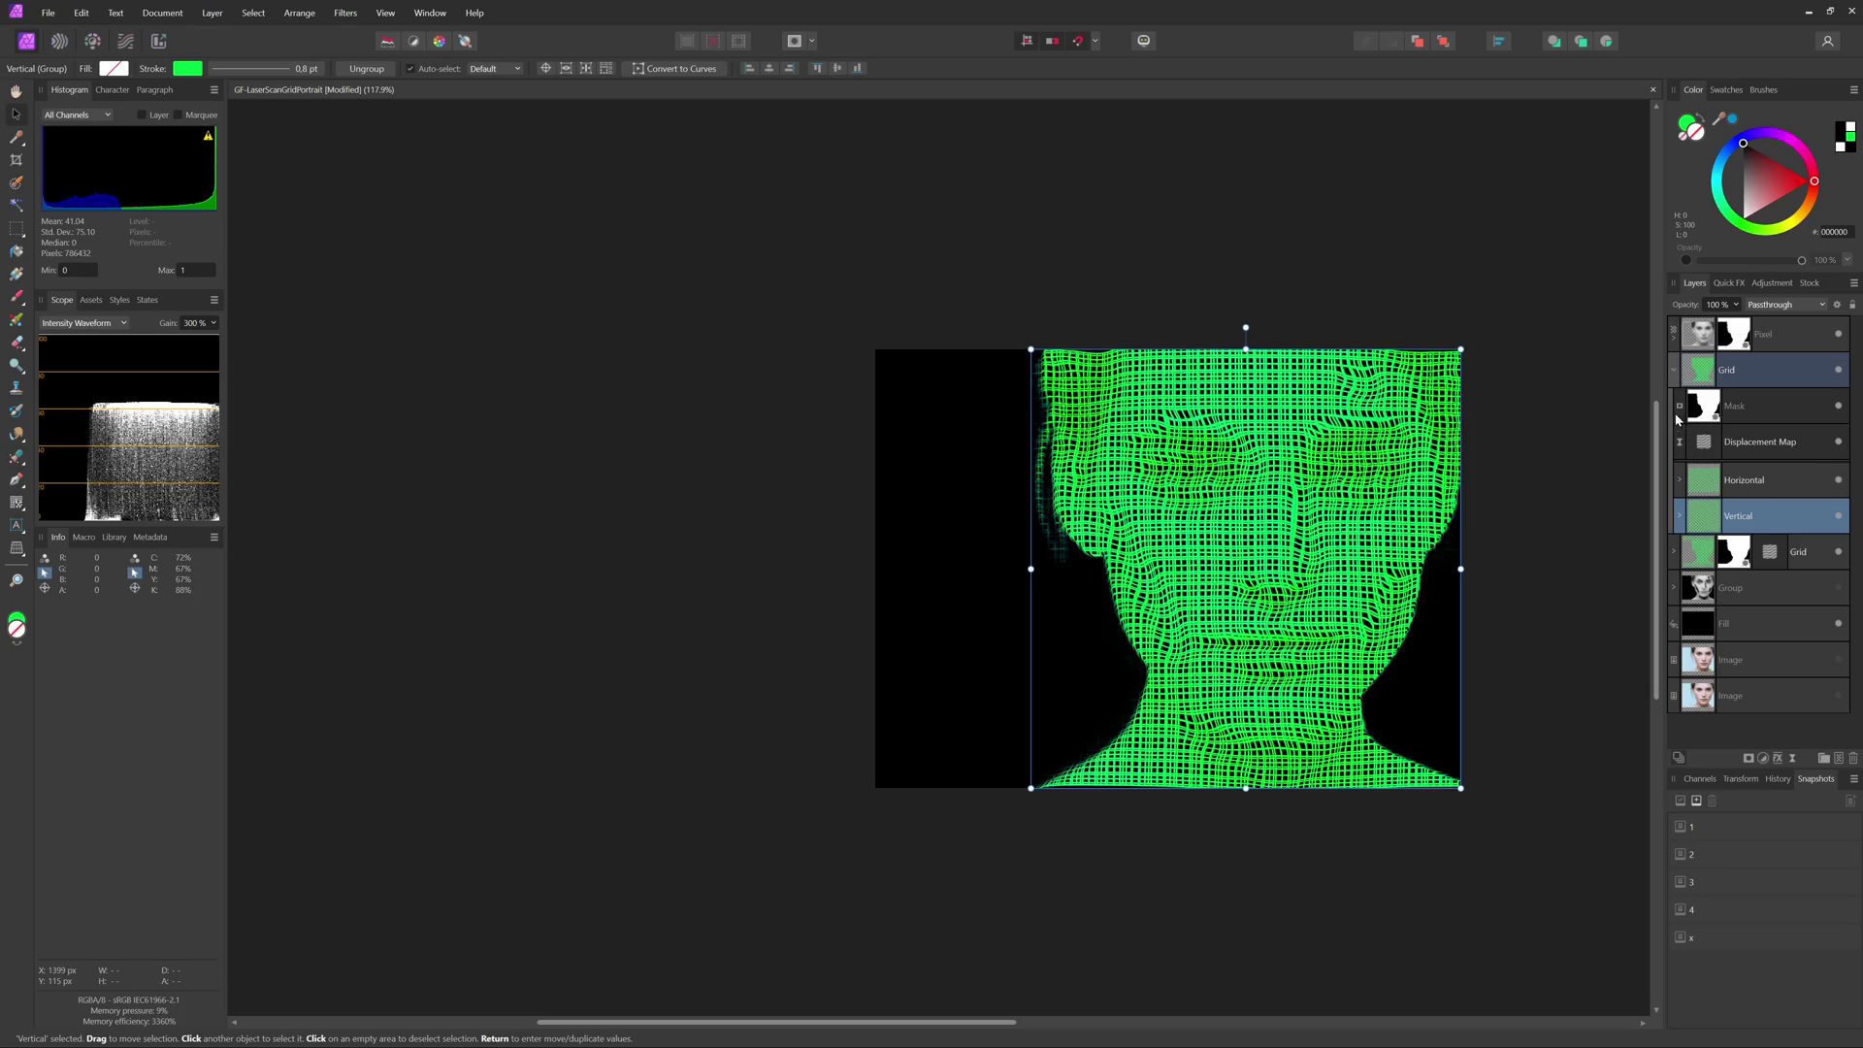
pyautogui.click(1673, 371)
# Step: Add a green Outer Glow of about 16 px radius to the grid copy
pyautogui.click(1728, 283)
pyautogui.click(1691, 509)
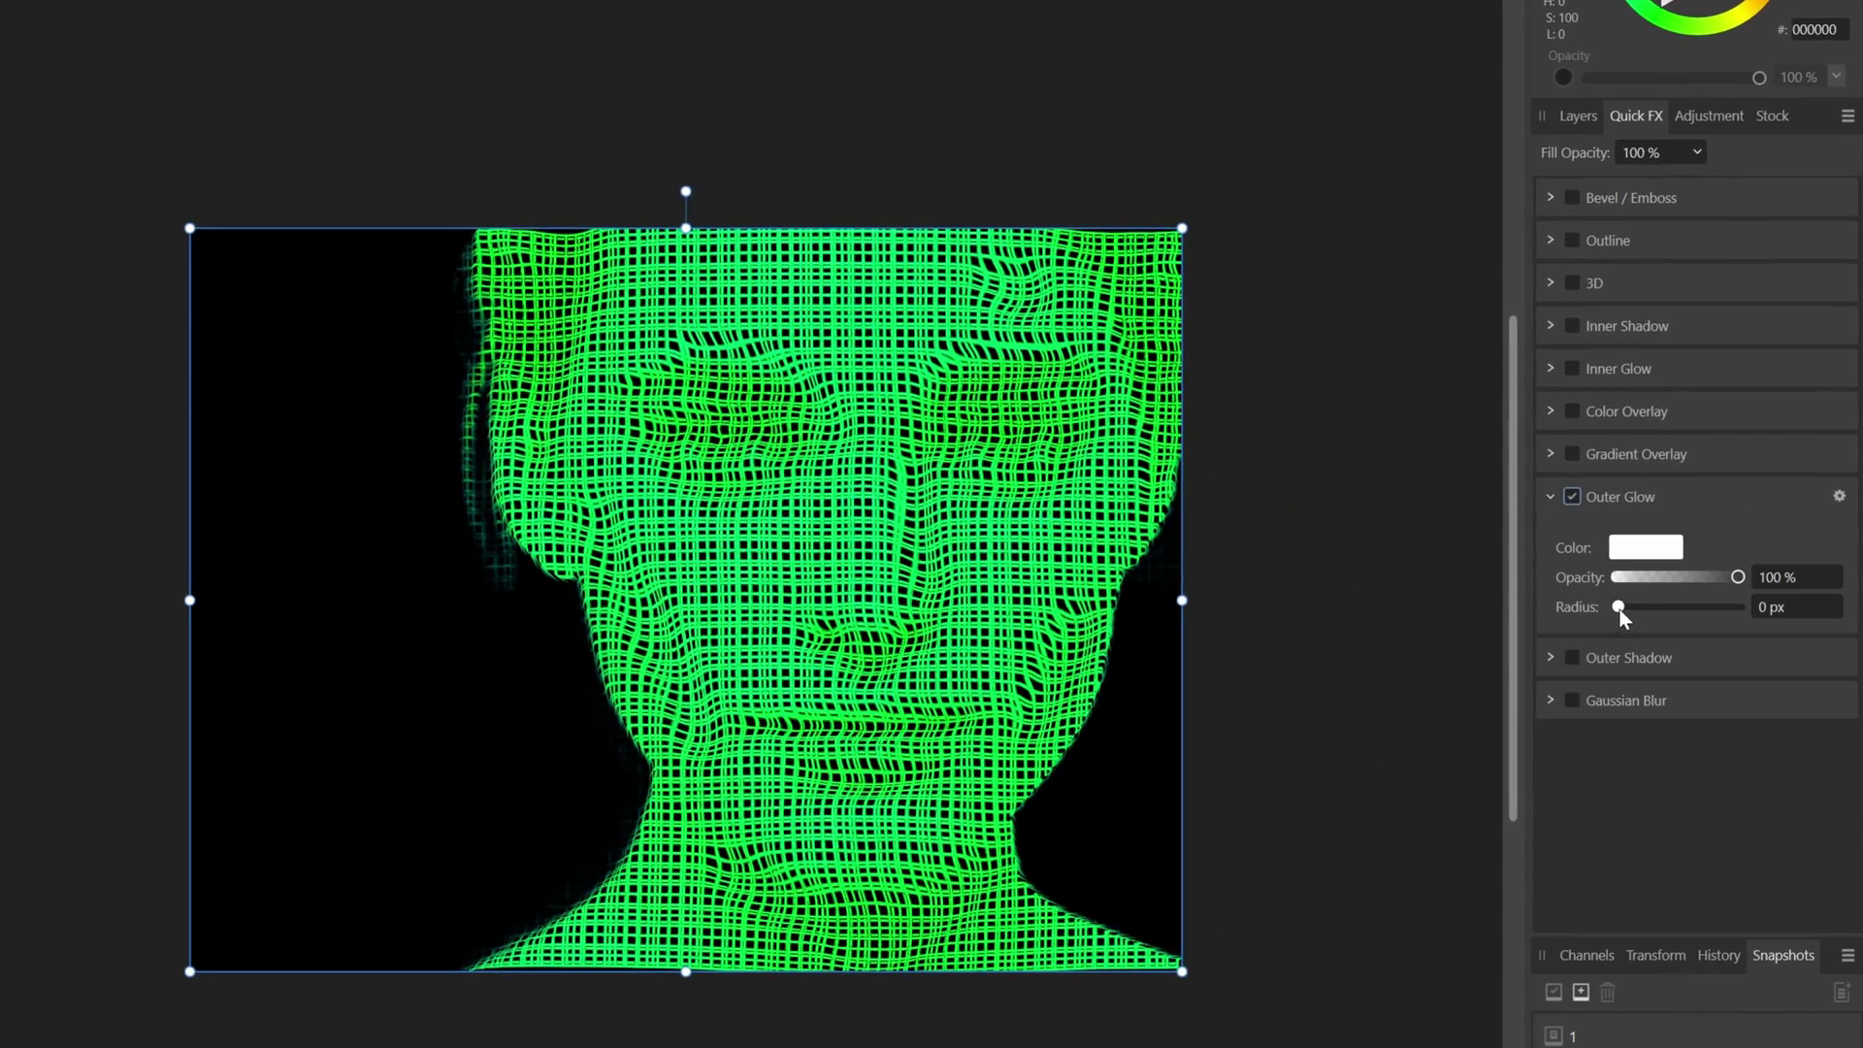
pyautogui.moveTo(1618, 607); pyautogui.dragTo(1612, 774)
pyautogui.click(1659, 549)
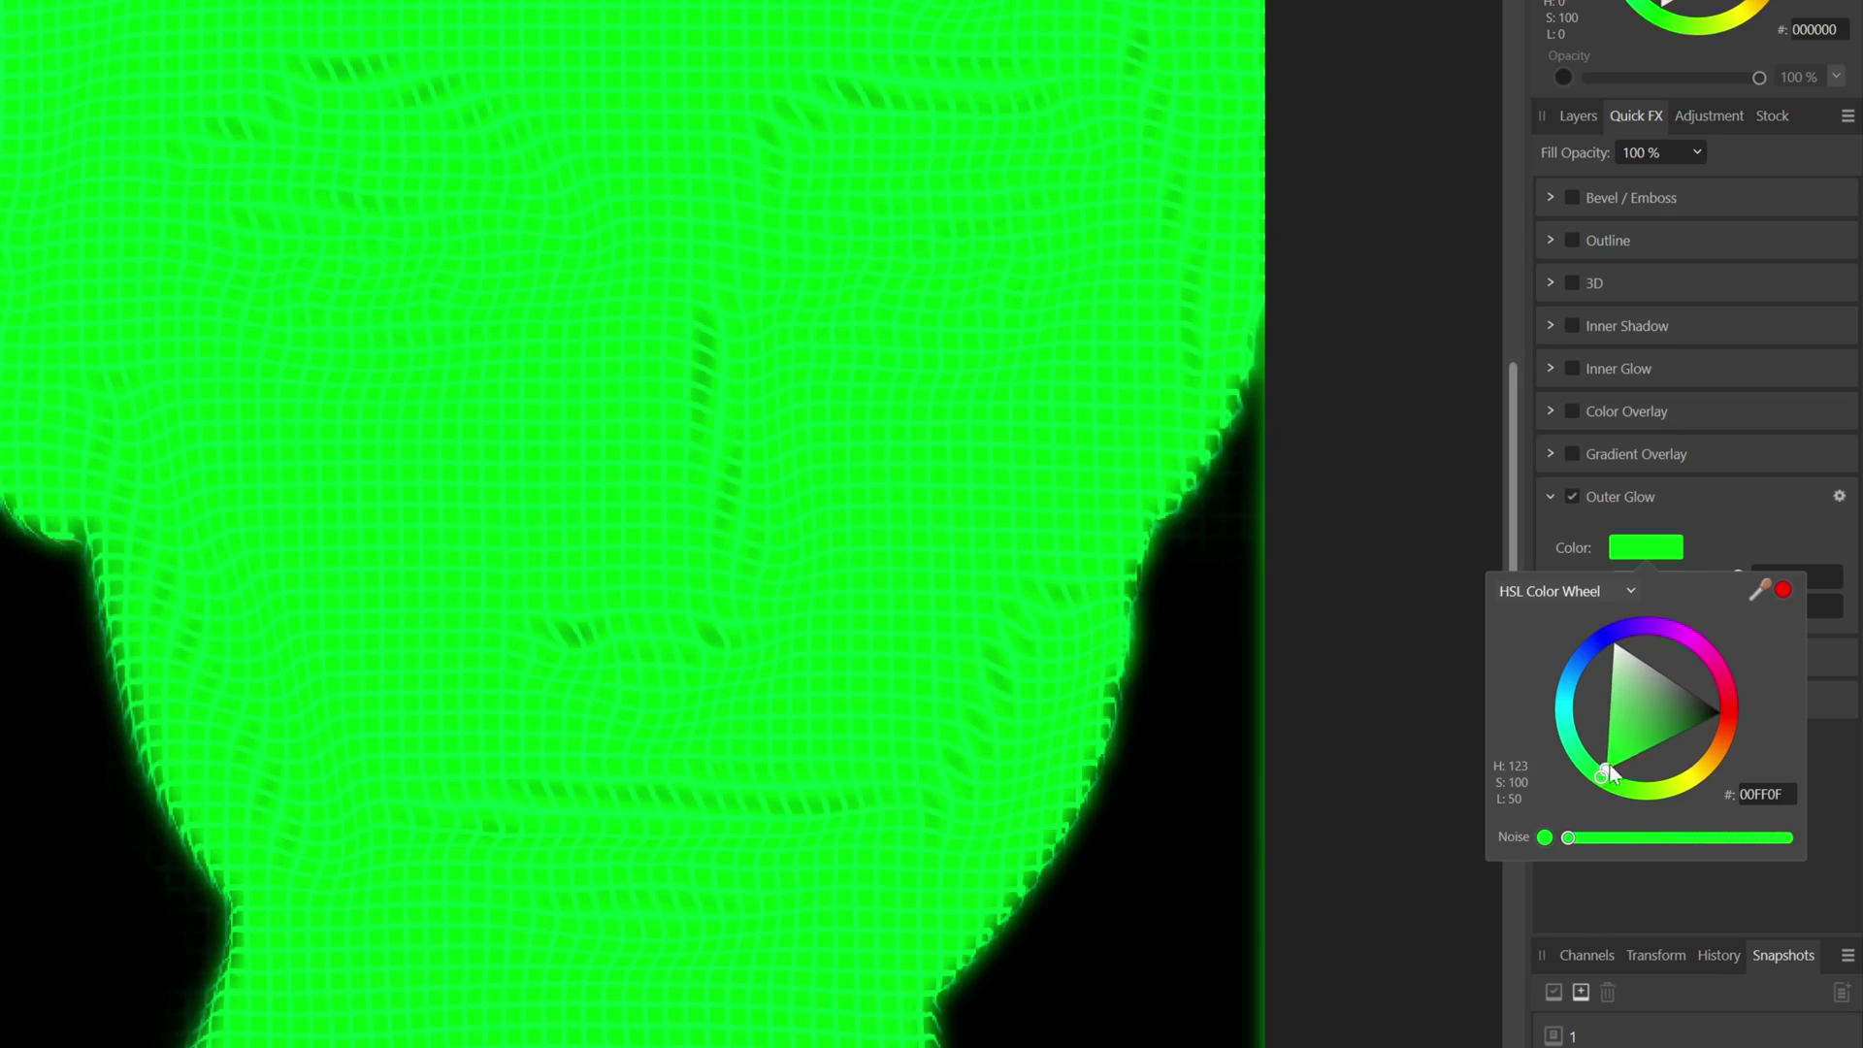
# Step: Blend the glowing grid in Screen at 60% opacity and show the face shading layer
pyautogui.click(1574, 121)
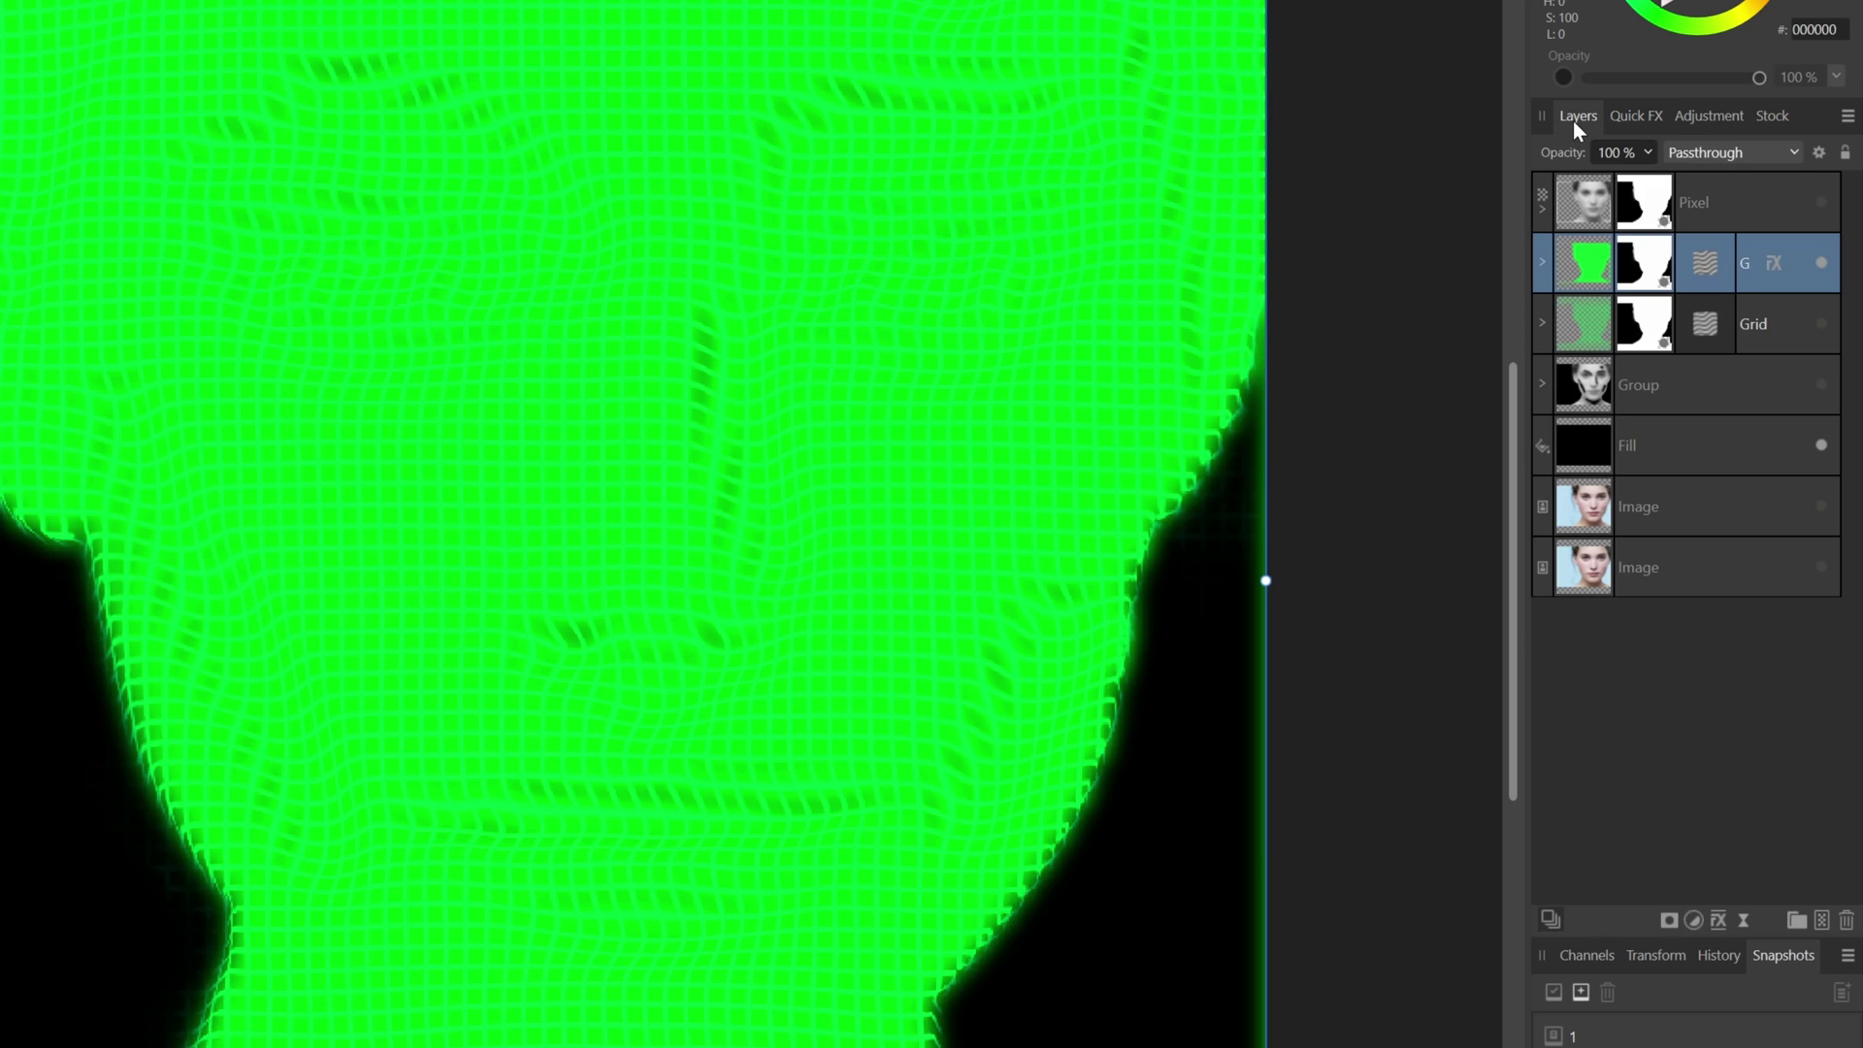
pyautogui.click(1714, 153)
pyautogui.click(1707, 411)
pyautogui.moveTo(1563, 147); pyautogui.dragTo(1440, 144)
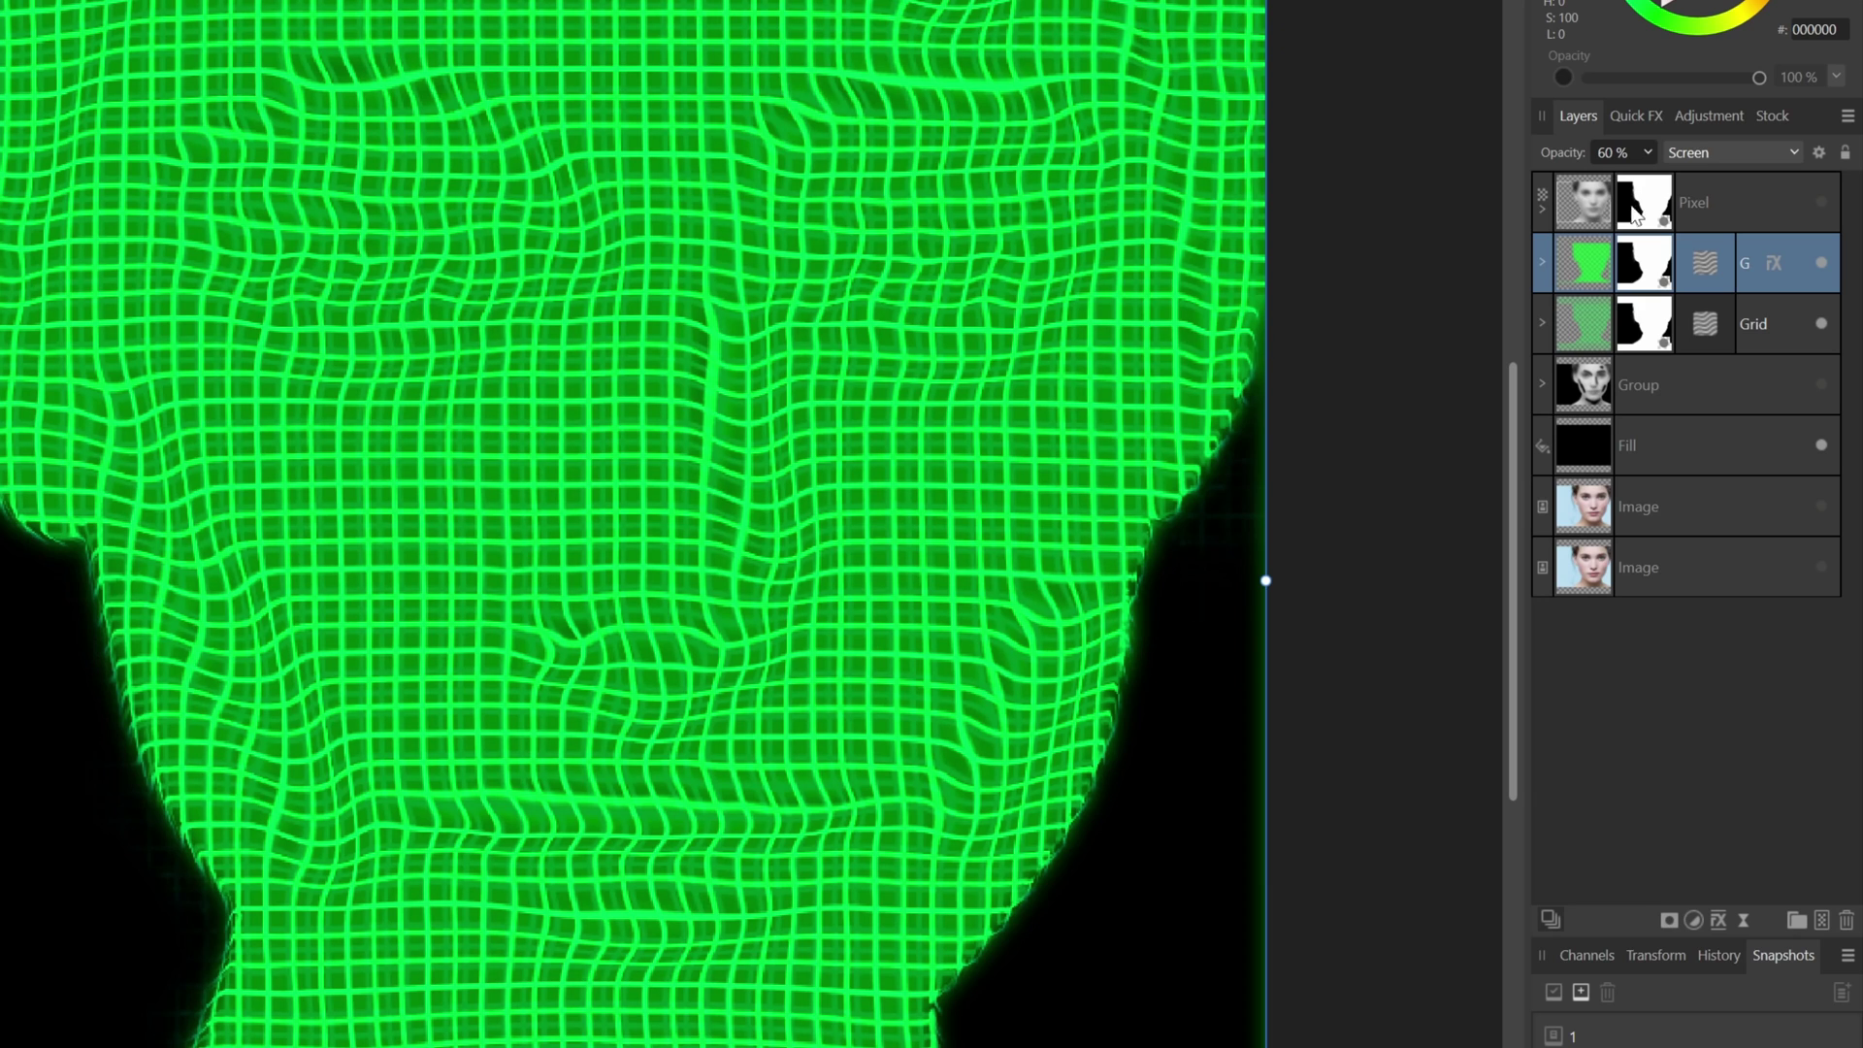
pyautogui.click(1820, 201)
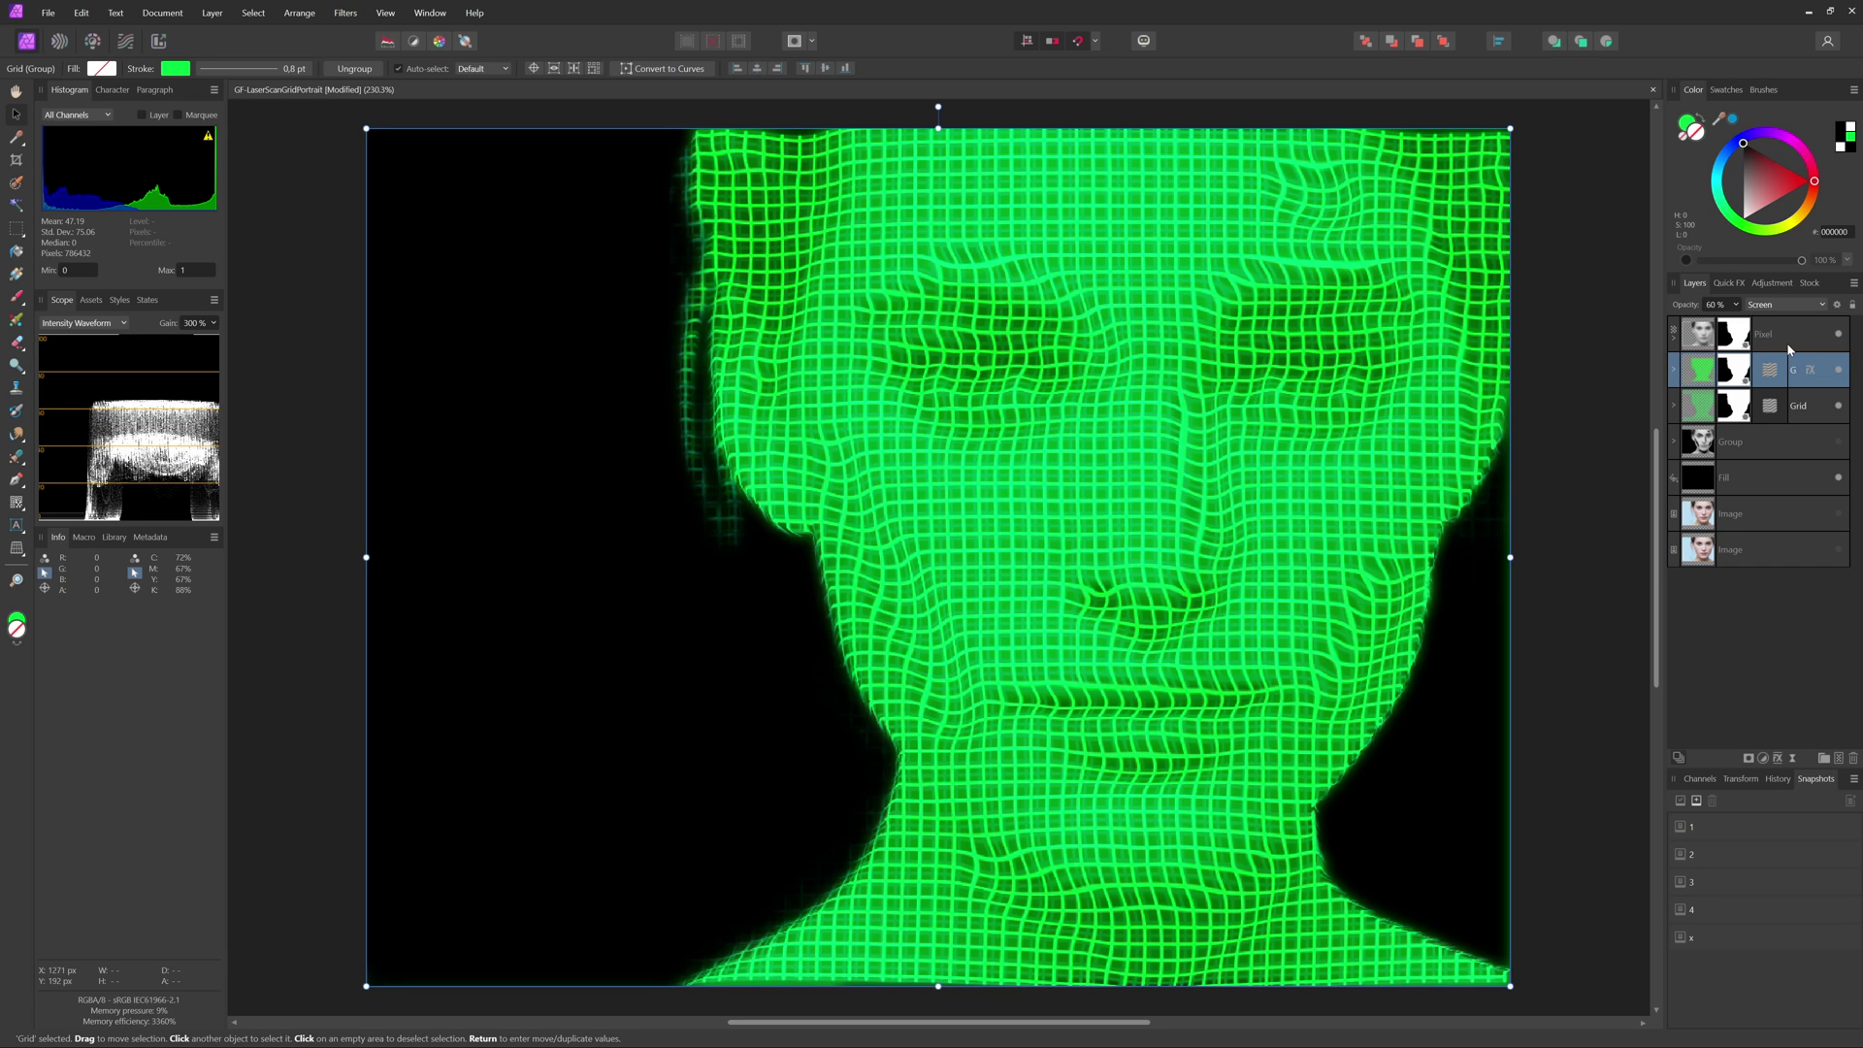
# Step: Stretch the grid's Horizontal lines layer leftward to widen the spacing
pyautogui.scroll(-5, 1562, 614)
pyautogui.click(1673, 405)
pyautogui.click(1709, 517)
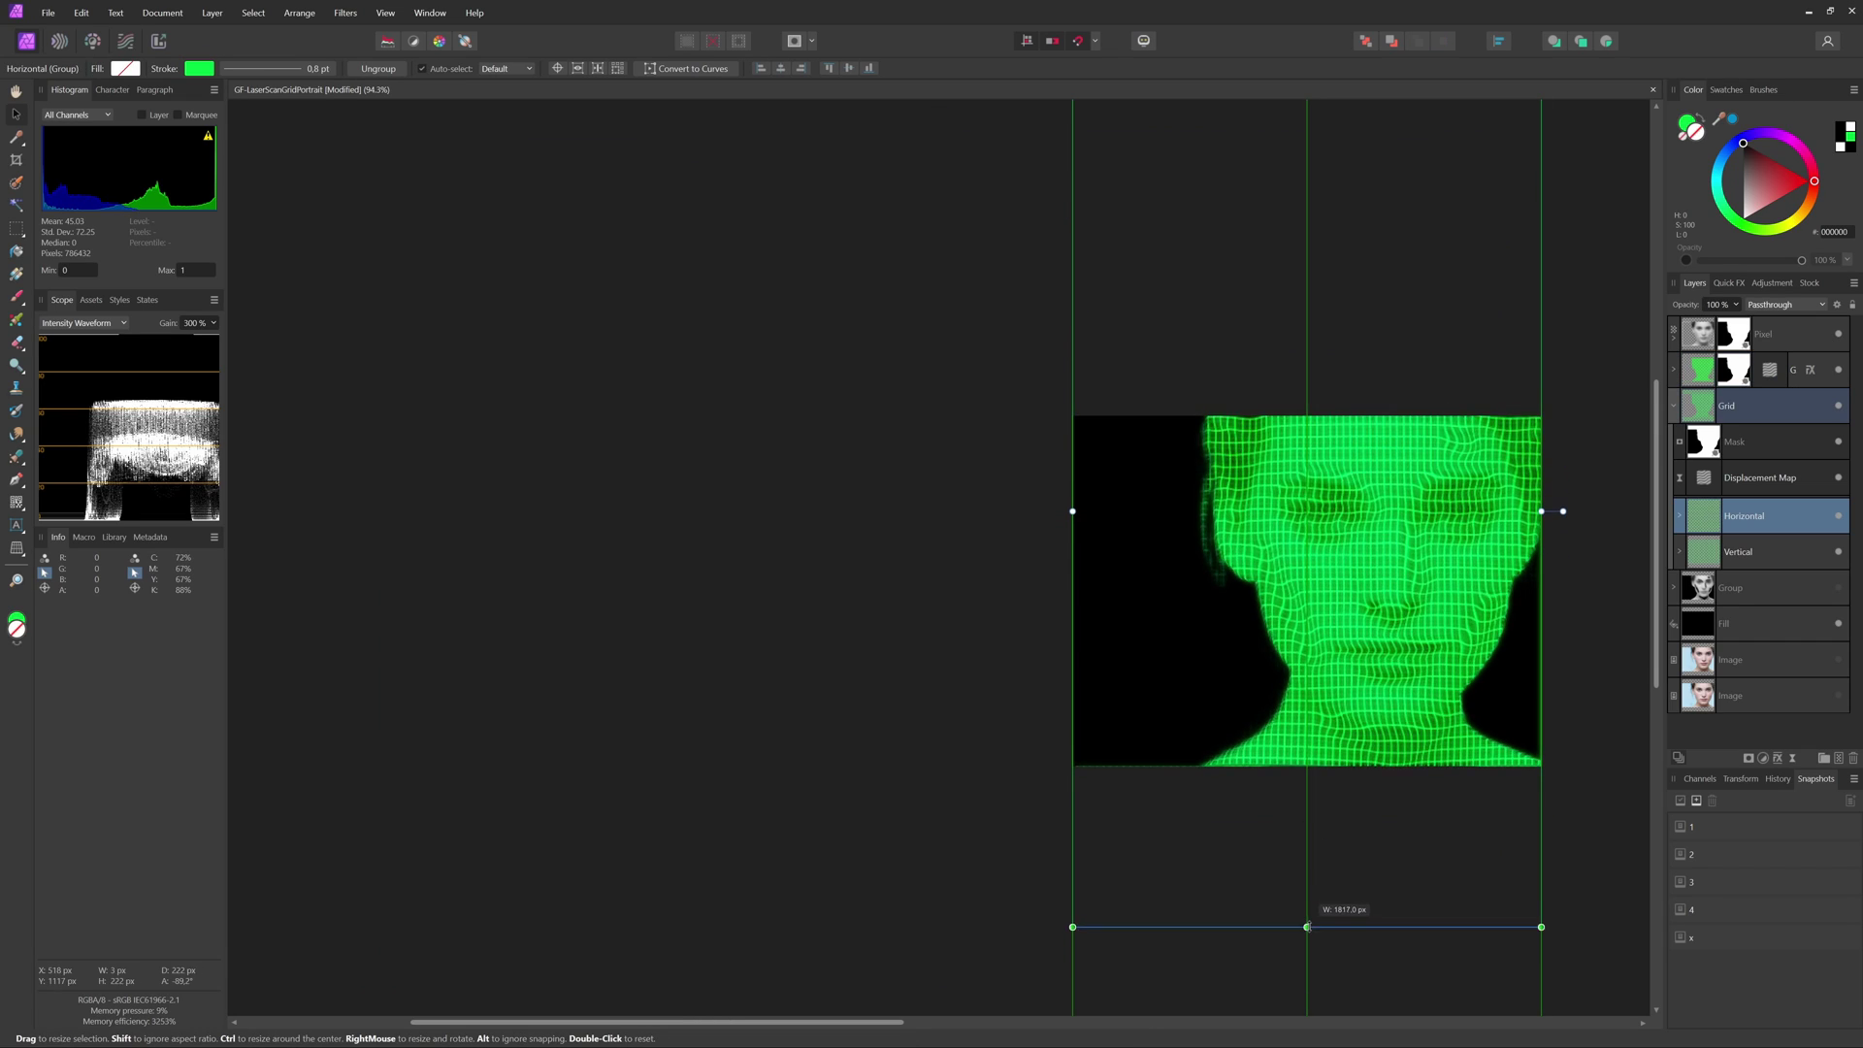
pyautogui.moveTo(1072, 512); pyautogui.dragTo(706, 513)
# Step: Compare the finer and coarser grid states in the Snapshots panel, returning to the coarser one
pyautogui.scroll(5, 1238, 329)
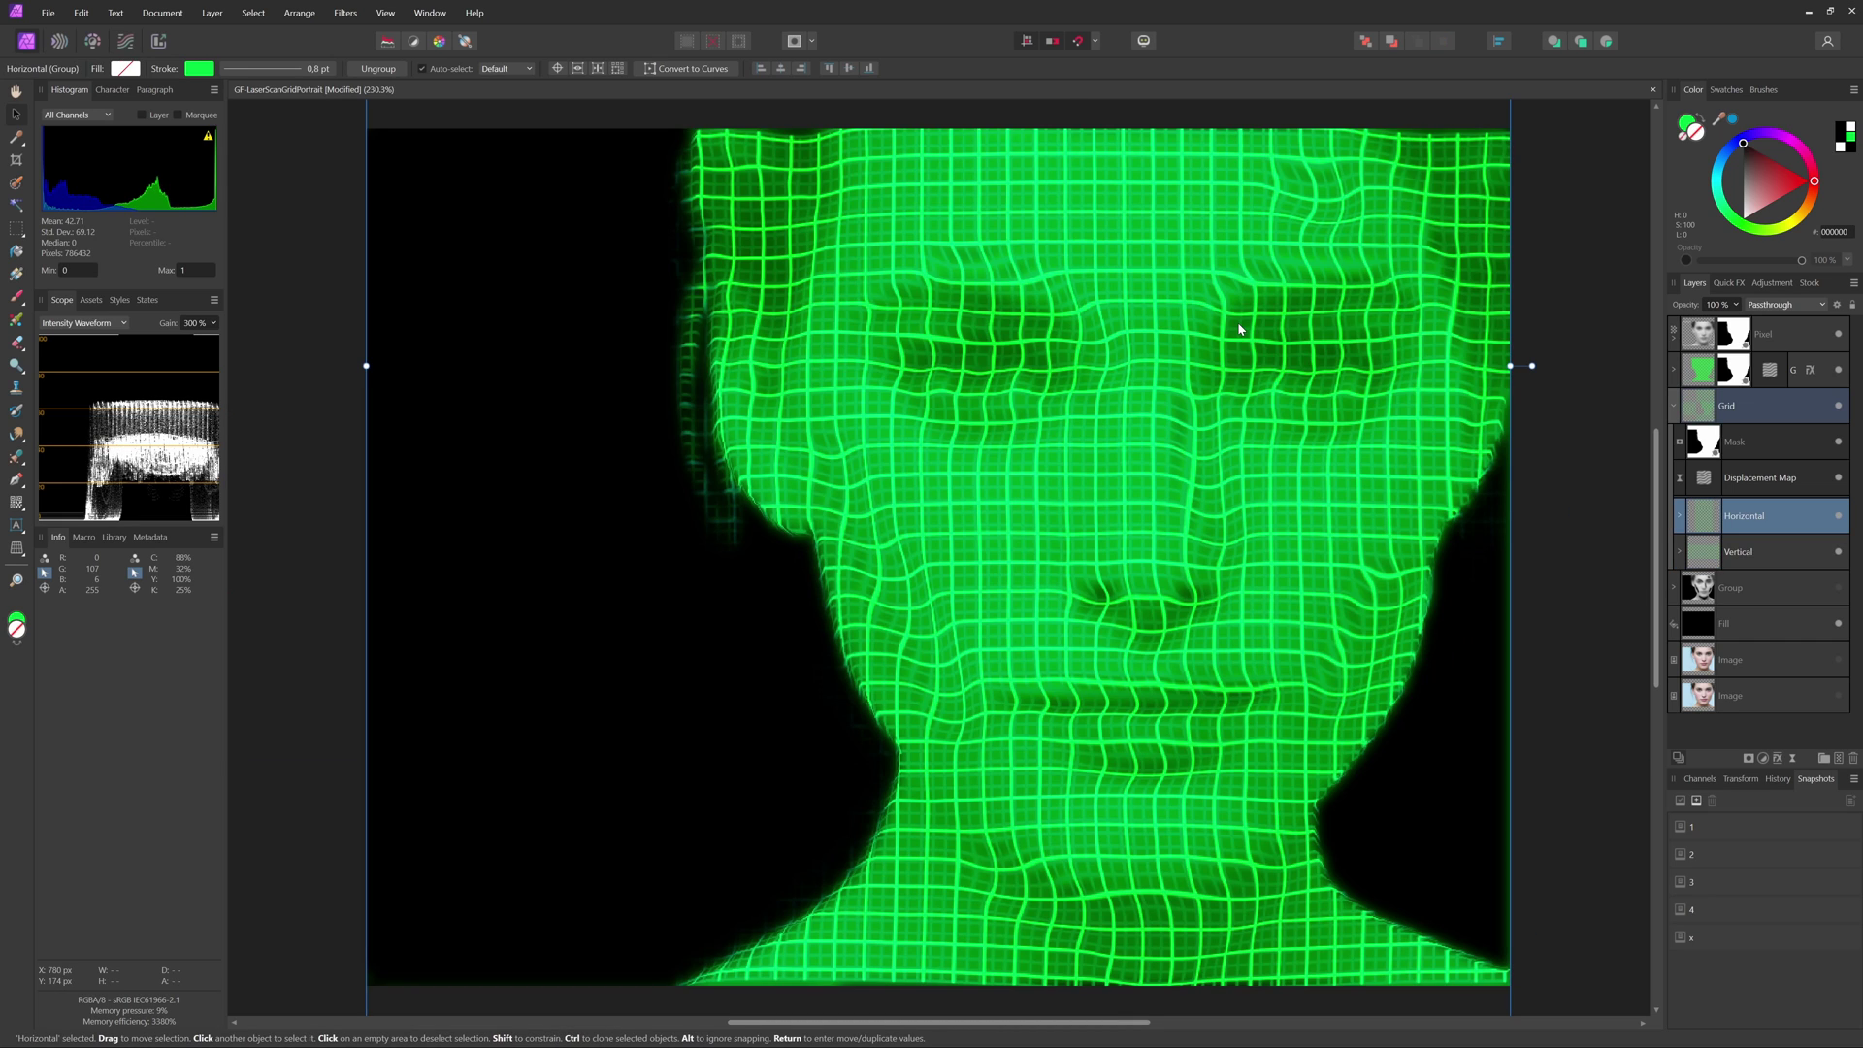
pyautogui.click(1691, 853)
pyautogui.click(1680, 800)
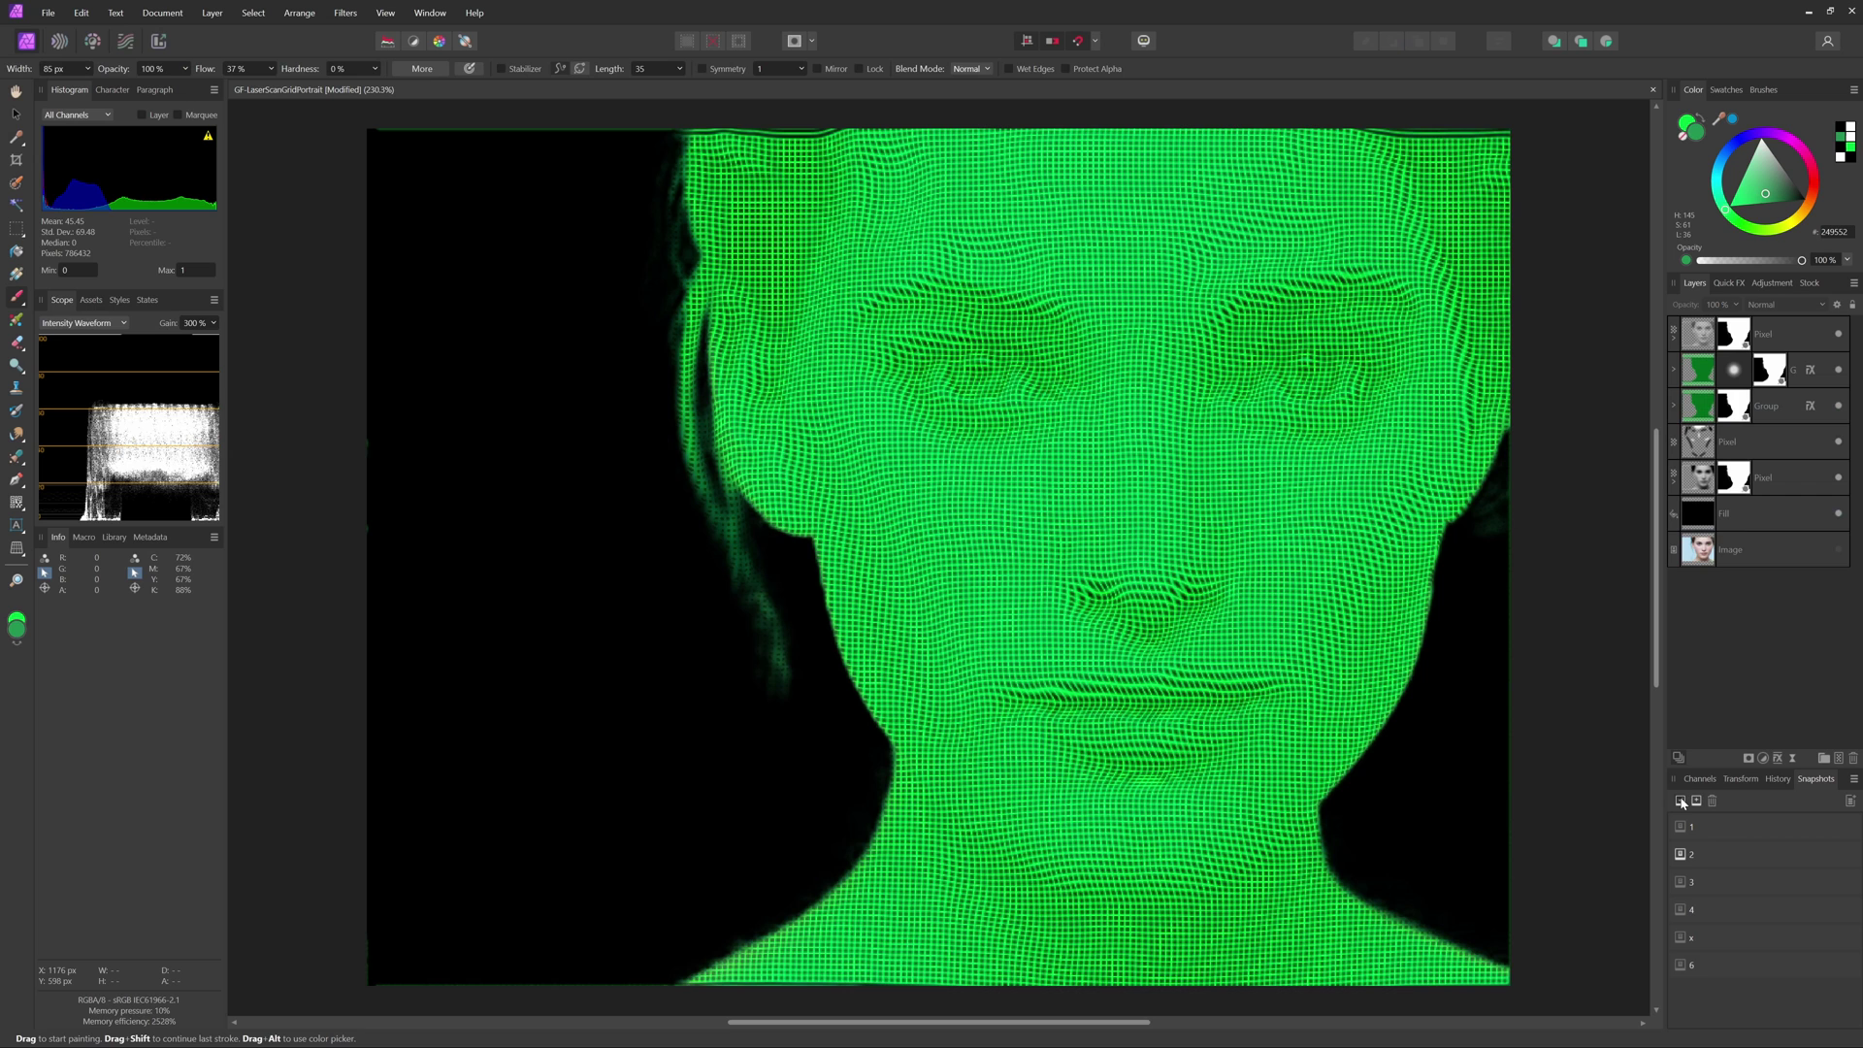
pyautogui.click(1684, 881)
pyautogui.click(1680, 801)
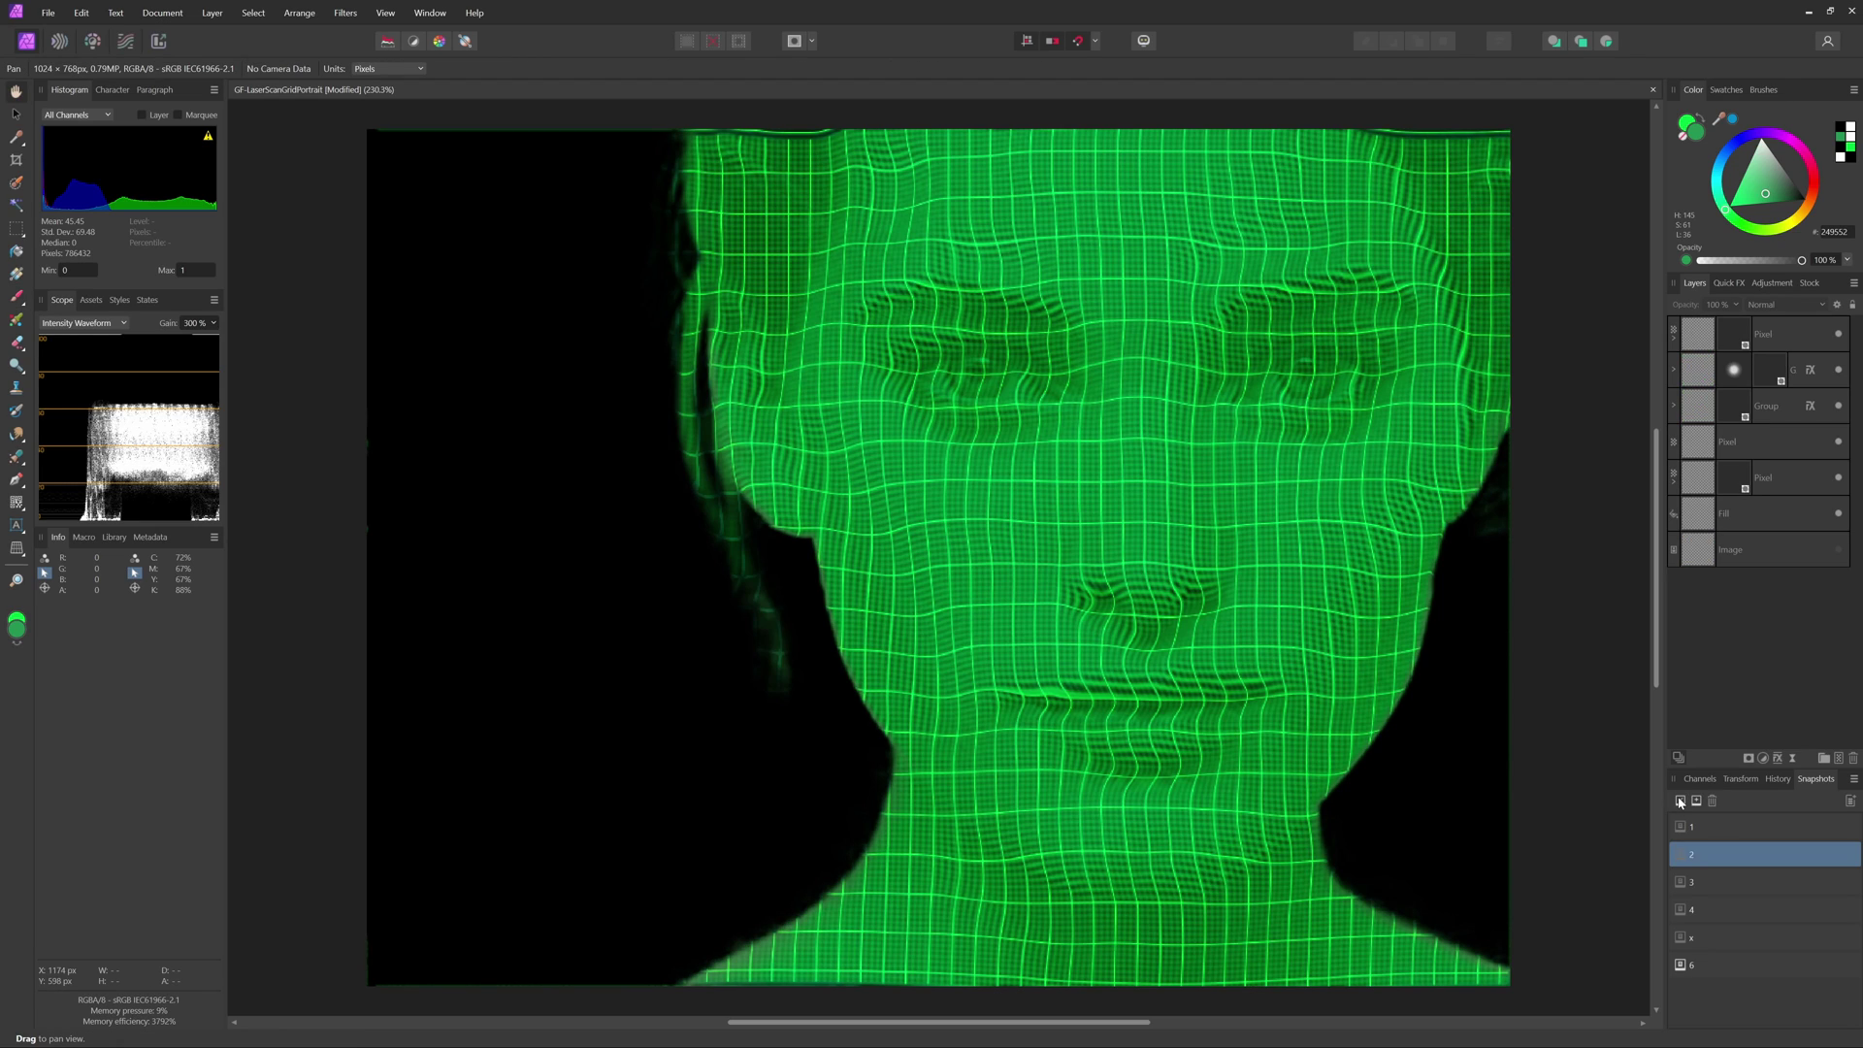
pyautogui.click(1683, 881)
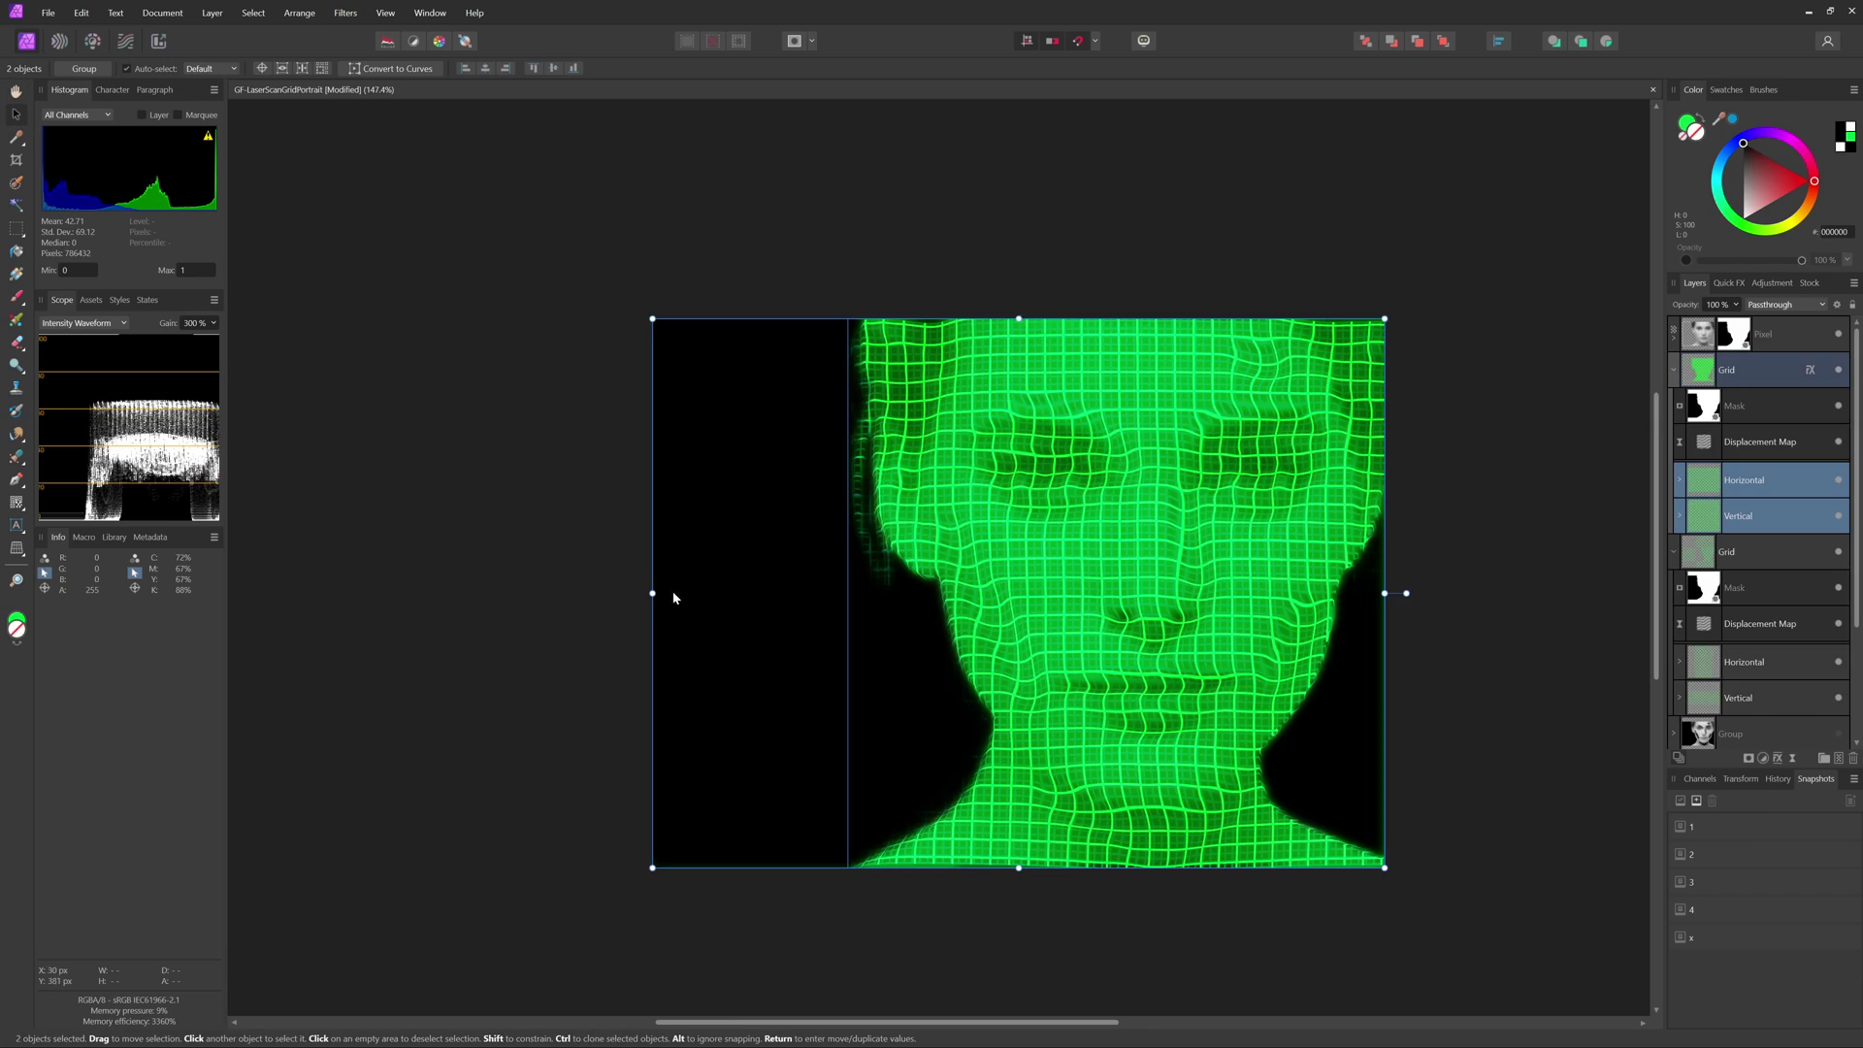
# Step: Stretch both grid line layers back to the left edge, select the grid group and fit the view
pyautogui.moveTo(653, 592); pyautogui.dragTo(1067, 603)
pyautogui.hotkey('ctrl', 'd')
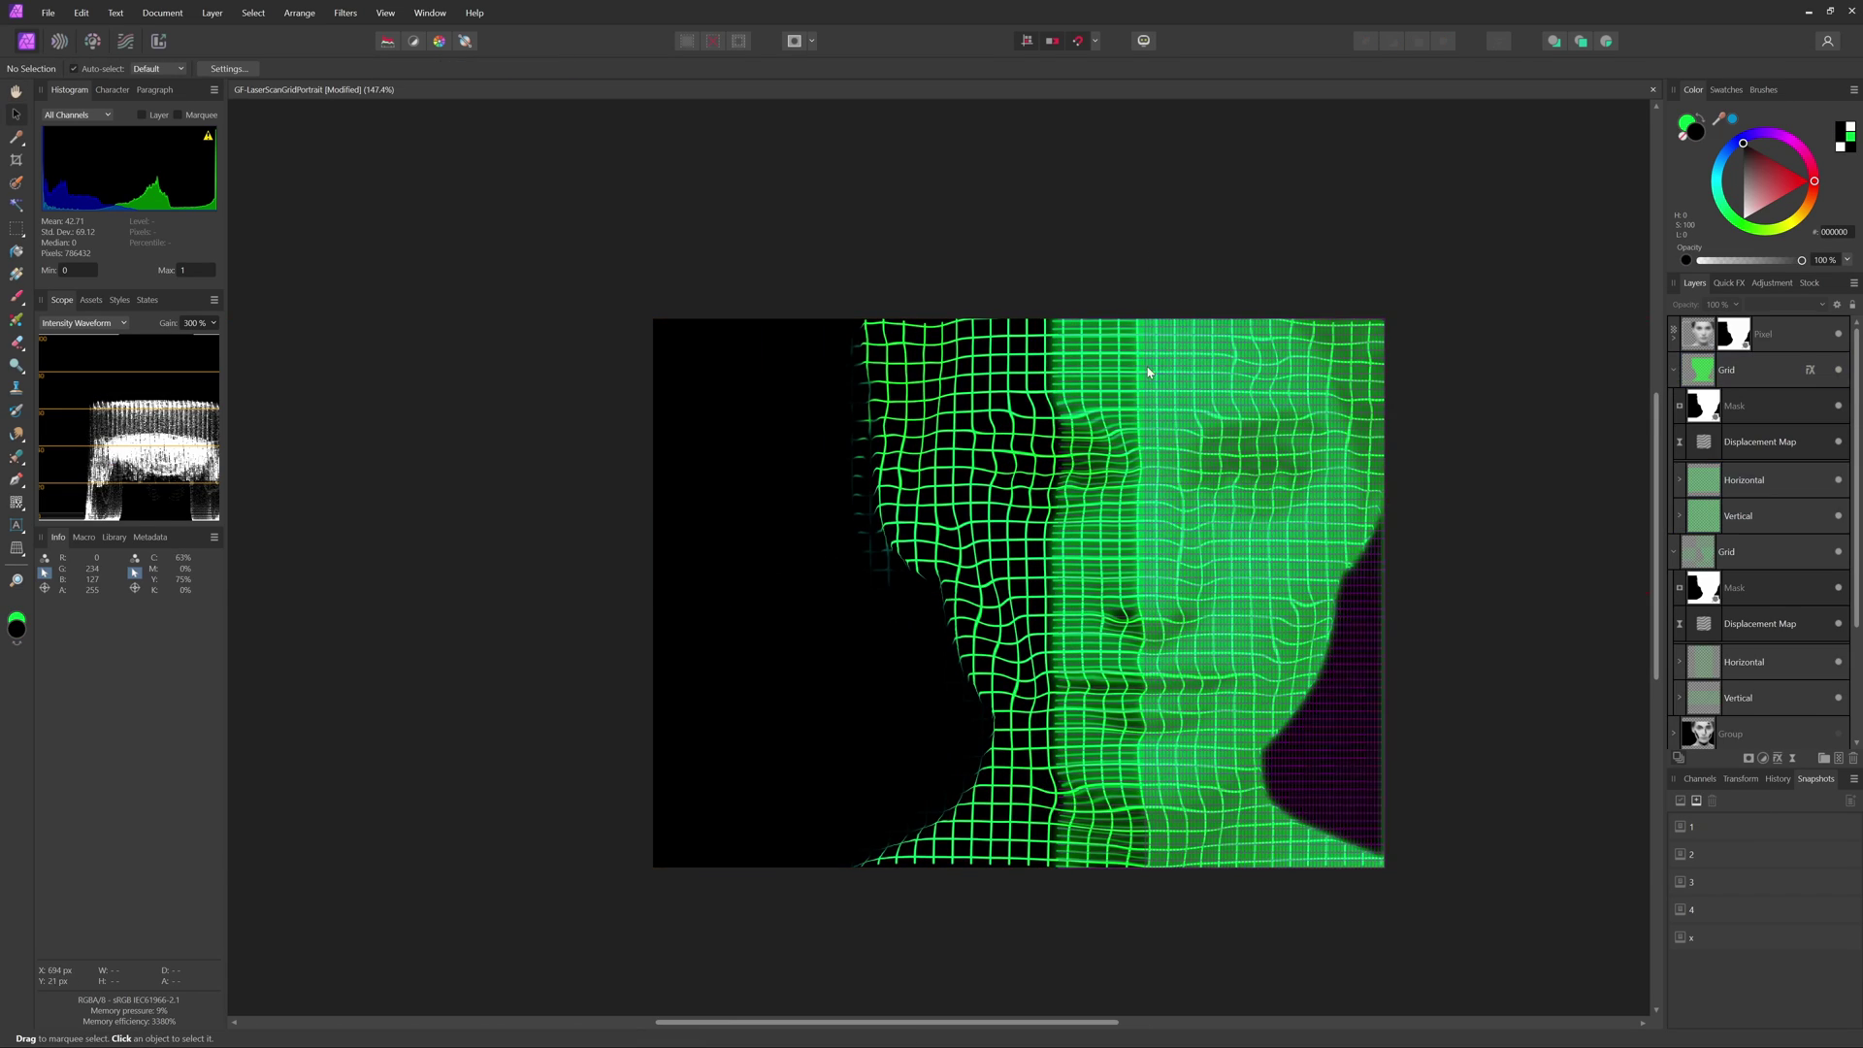
pyautogui.hotkey('ctrl', 'z')
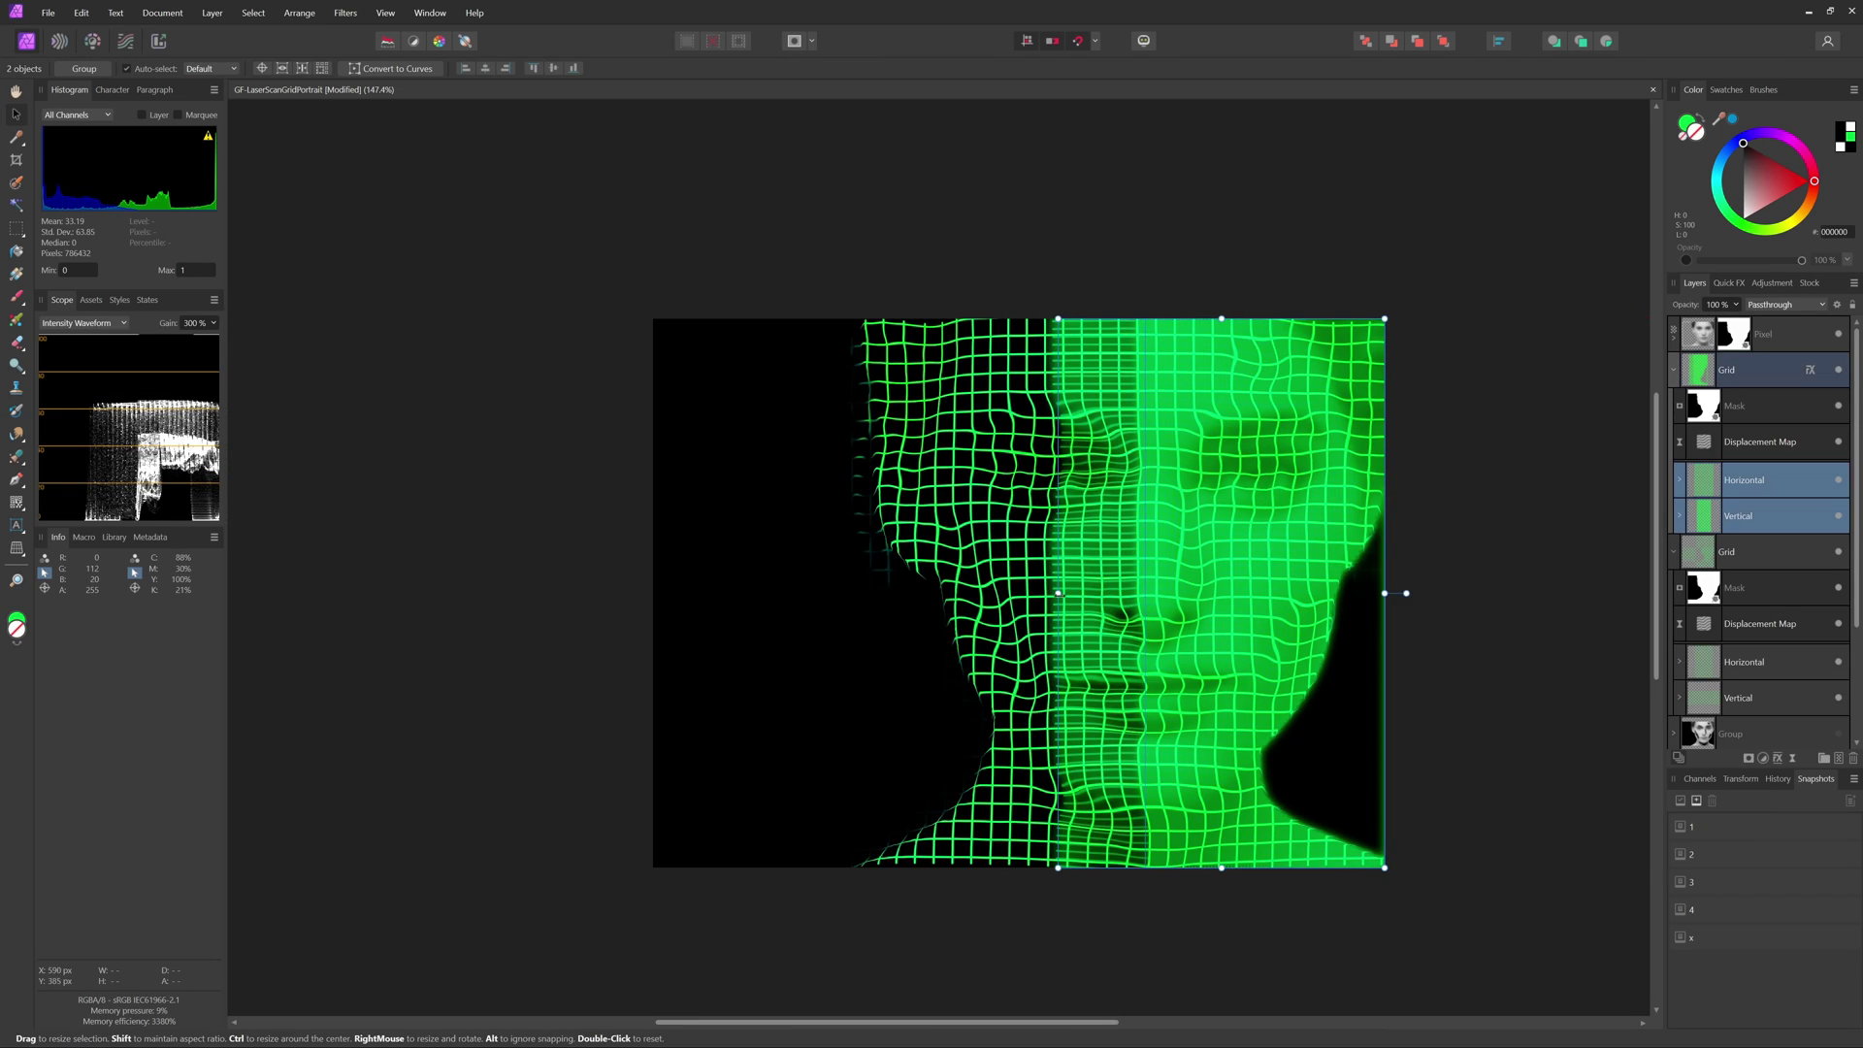
pyautogui.moveTo(1053, 593); pyautogui.dragTo(653, 593)
pyautogui.scroll(3, 977, 458)
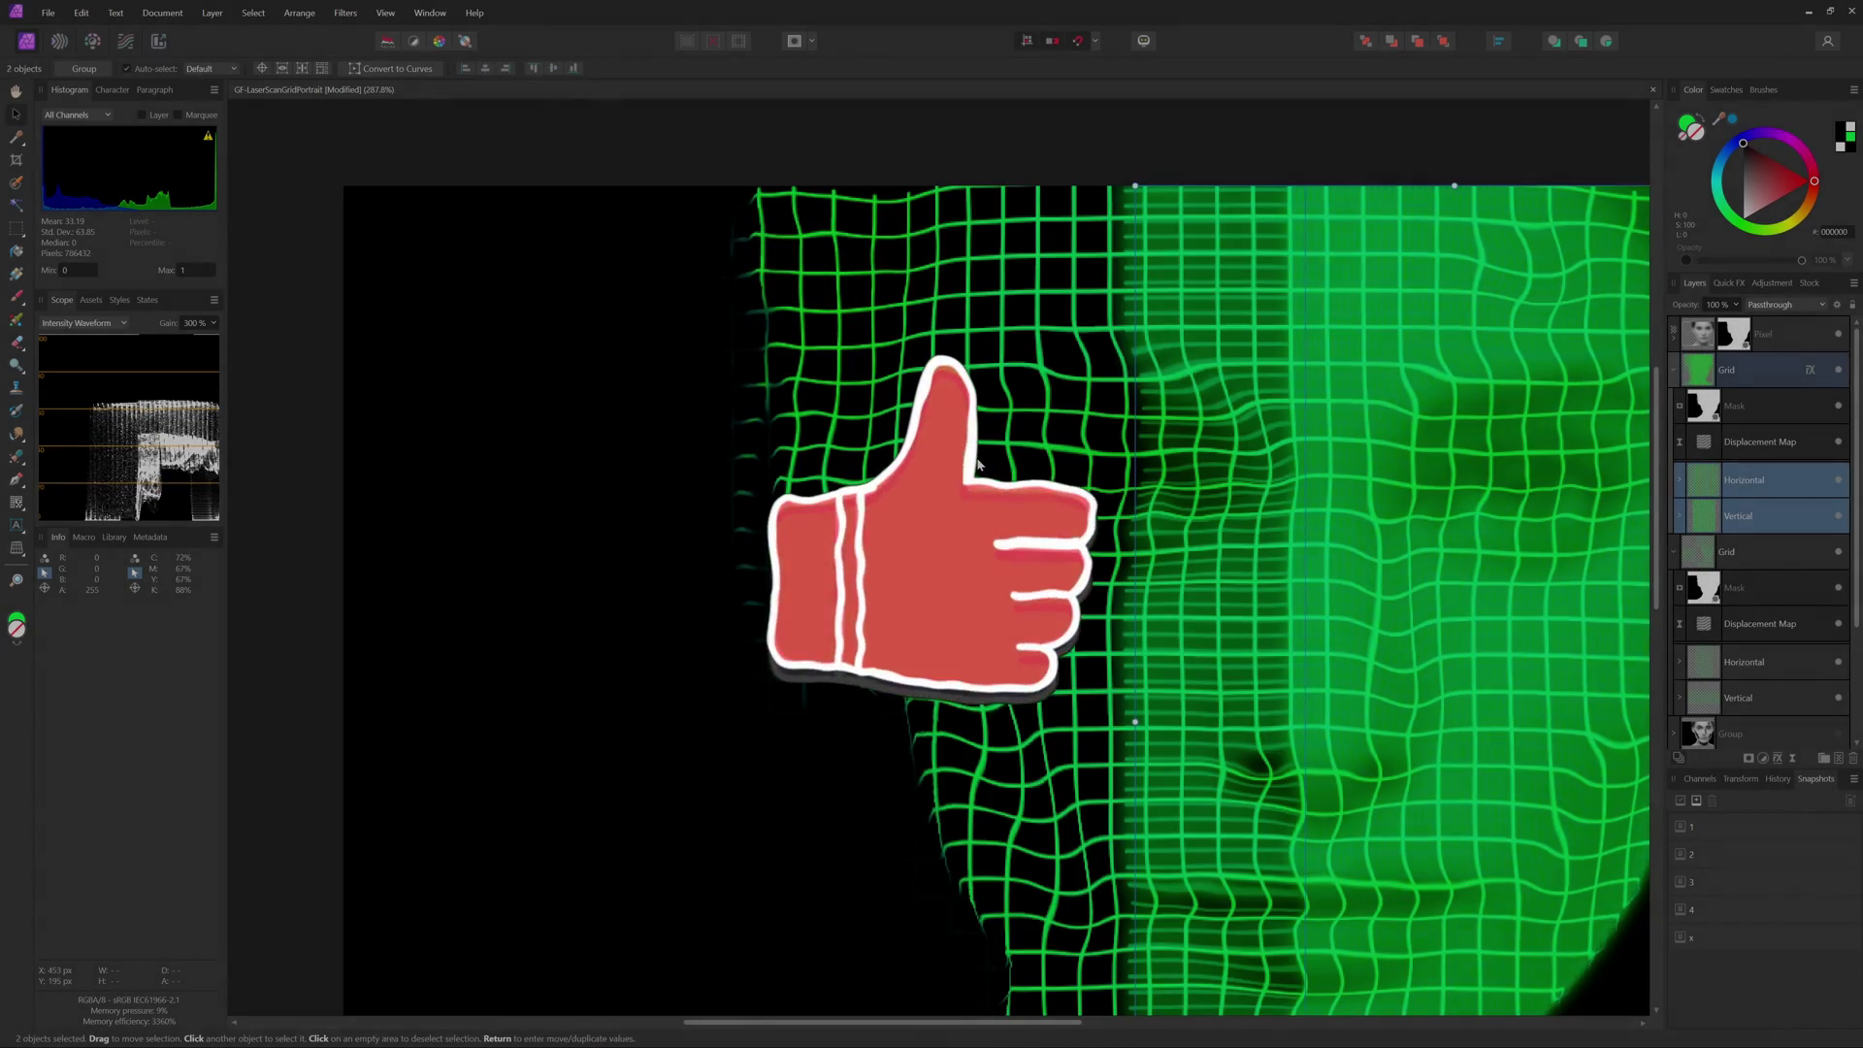
pyautogui.click(1760, 370)
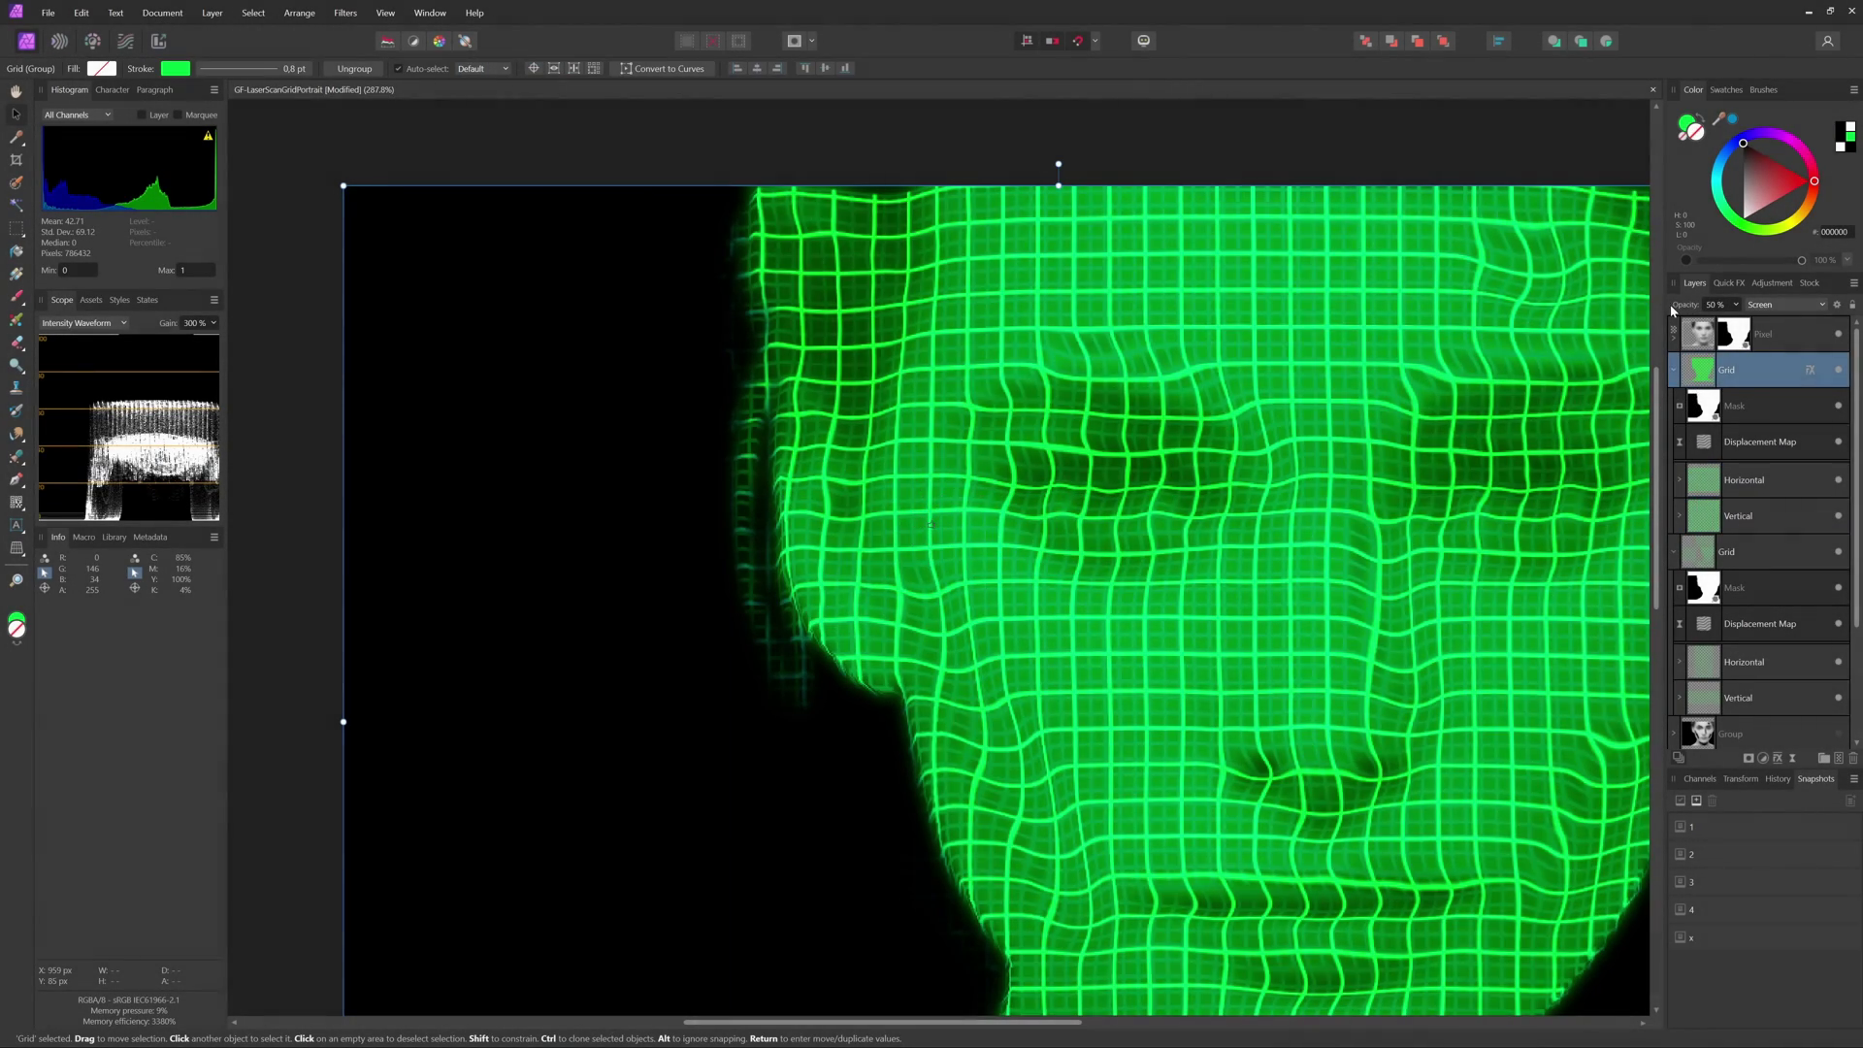
pyautogui.hotkey('ctrl', '0')
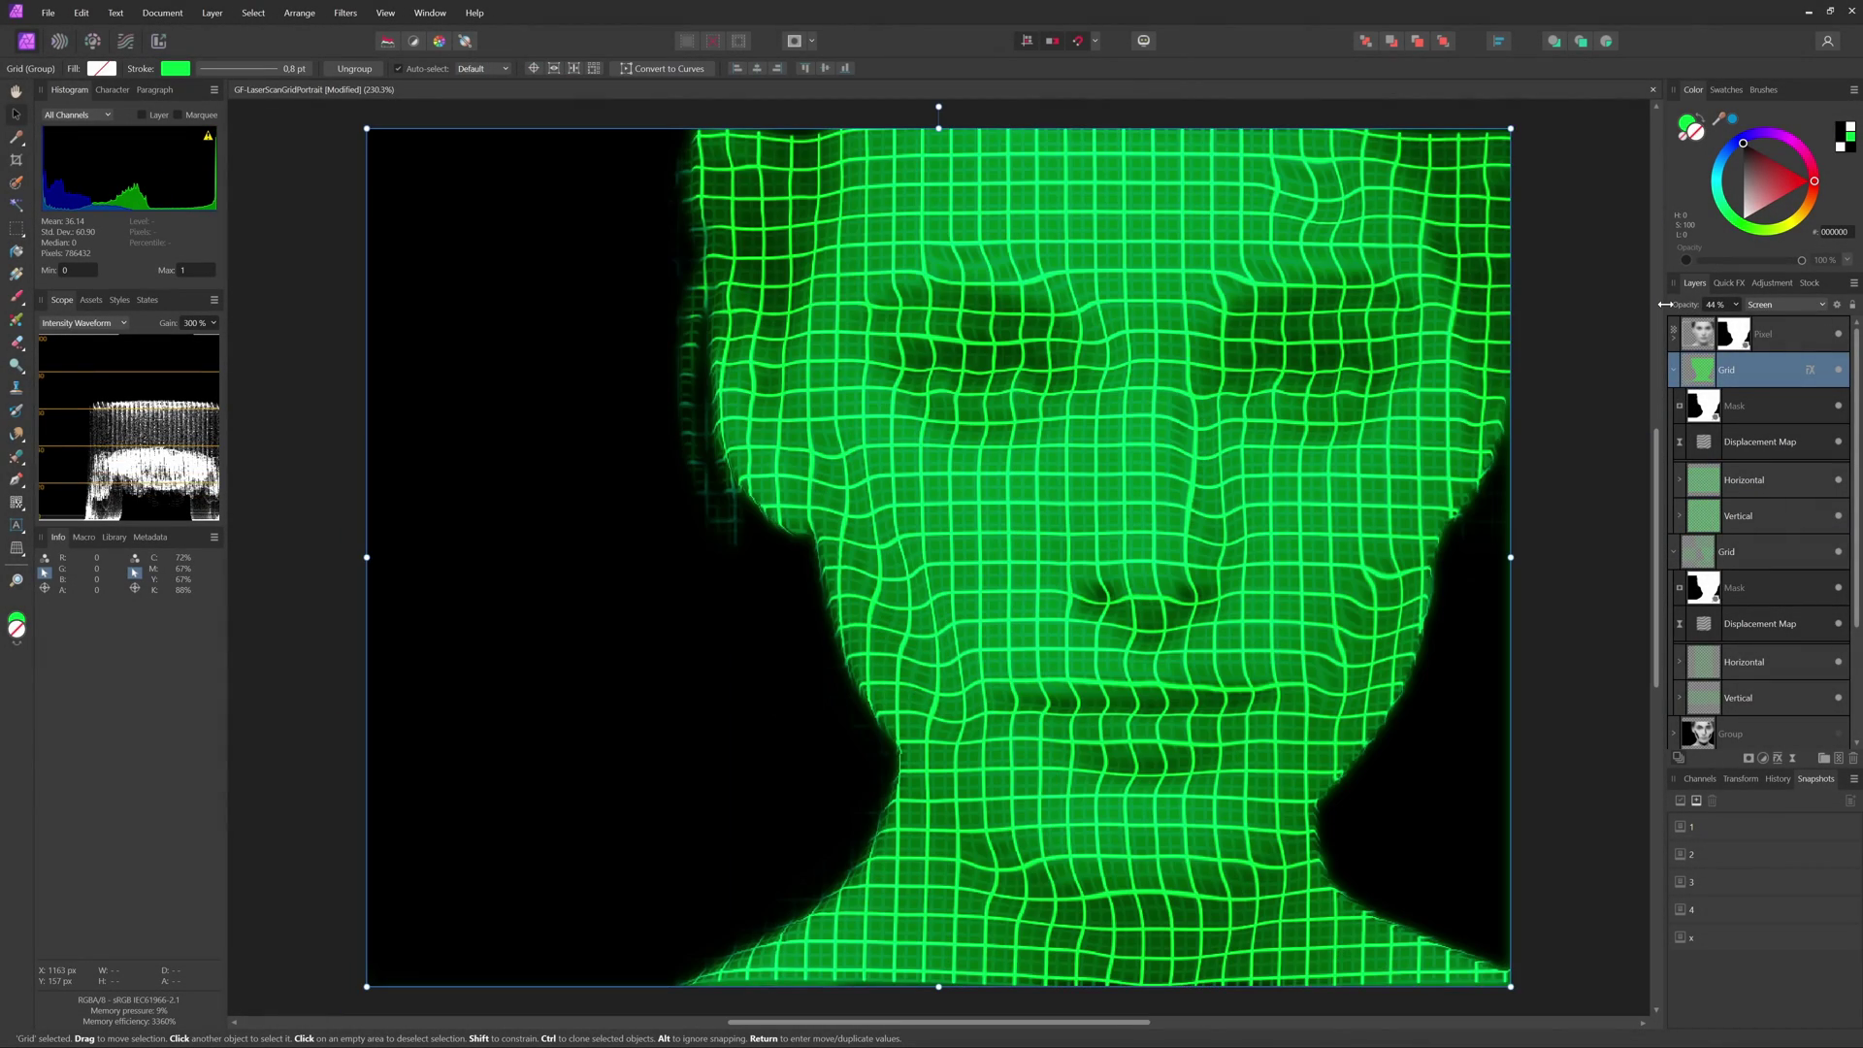